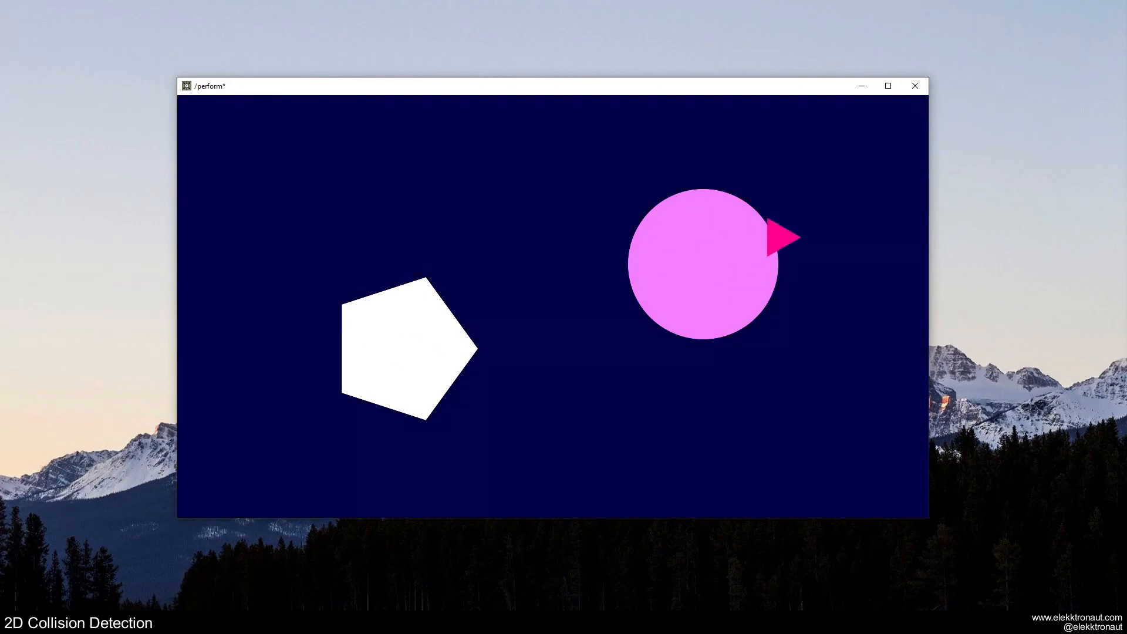
# Step: Preview the collision demo in perform mode and return to the network editor
pyautogui.press('Escape')
pyautogui.scroll(2, 280, 250)
pyautogui.moveTo(279, 250); pyautogui.dragTo(347, 284)
pyautogui.press('F1')
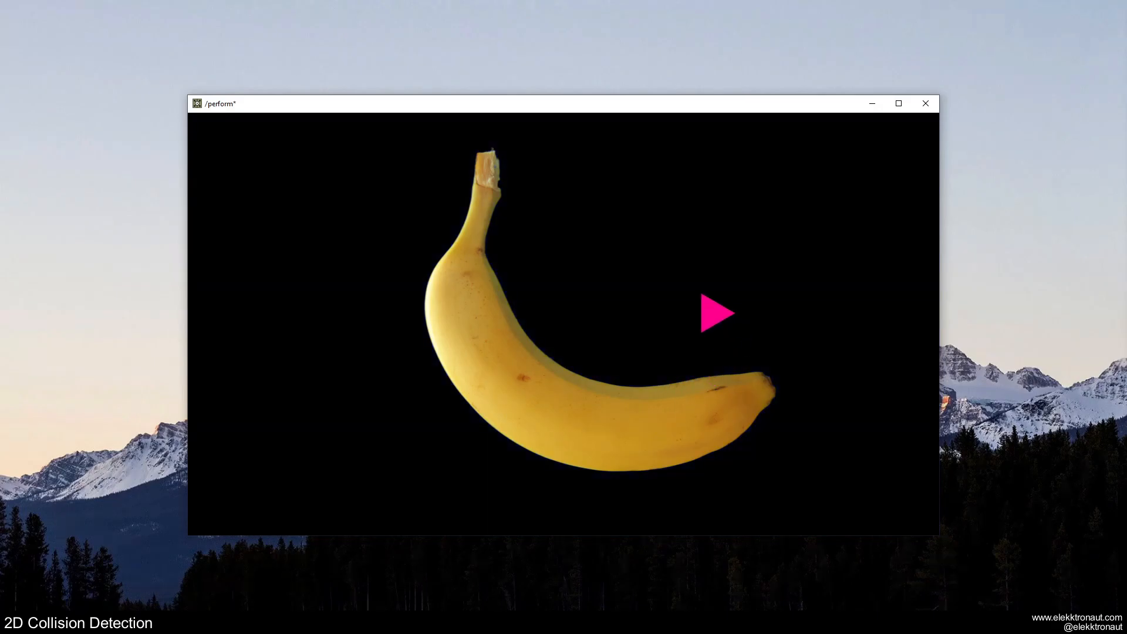
pyautogui.press('Escape')
pyautogui.scroll(-5, 528, 307)
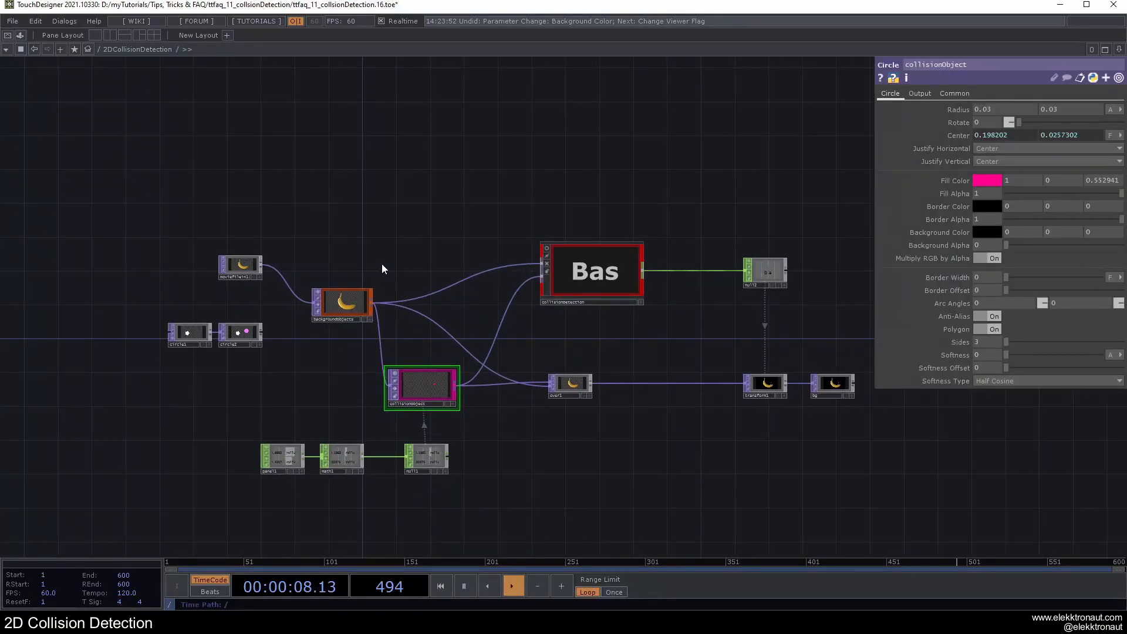
# Step: Examine the existing collision network: the collisionDetection Base, backgroundObjects, collisionObject and the operators connected to them
pyautogui.click(592, 273)
pyautogui.scroll(3, 591, 273)
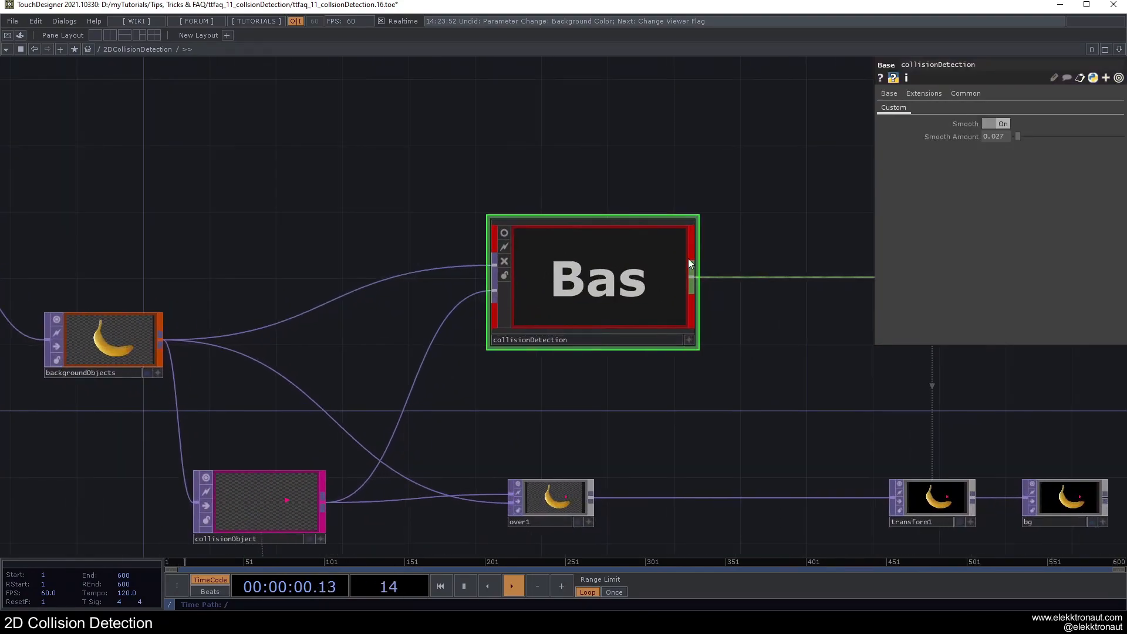
pyautogui.scroll(-3, 624, 262)
pyautogui.moveTo(606, 166); pyautogui.dragTo(686, 158)
pyautogui.scroll(-1, 664, 258)
pyautogui.scroll(-1, 665, 261)
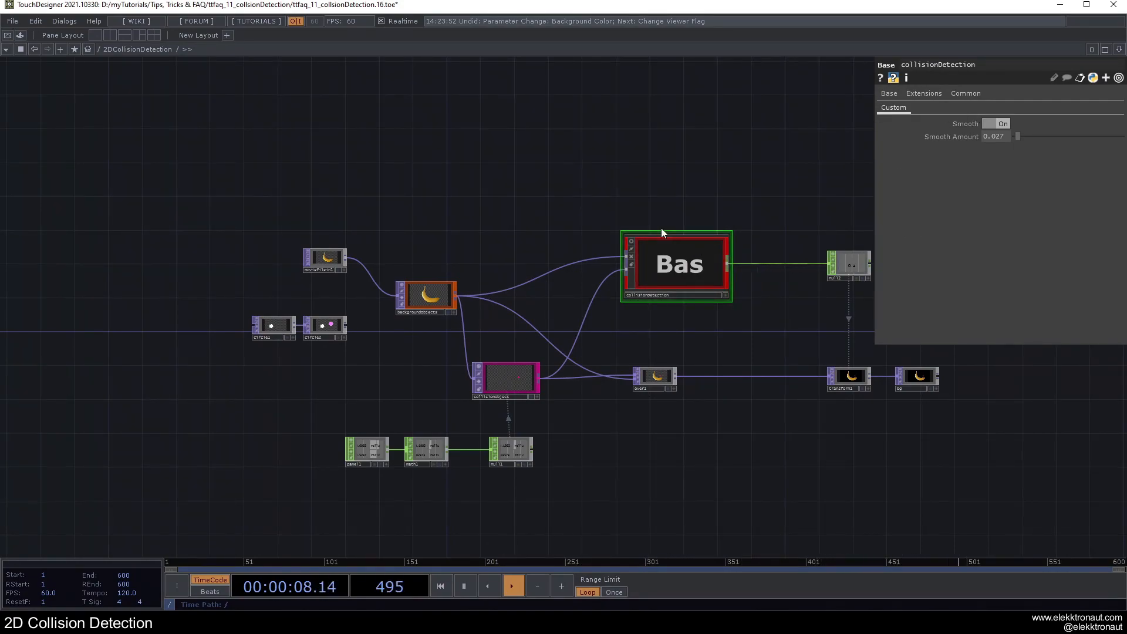
pyautogui.scroll(2, 424, 253)
pyautogui.moveTo(423, 253); pyautogui.dragTo(492, 229)
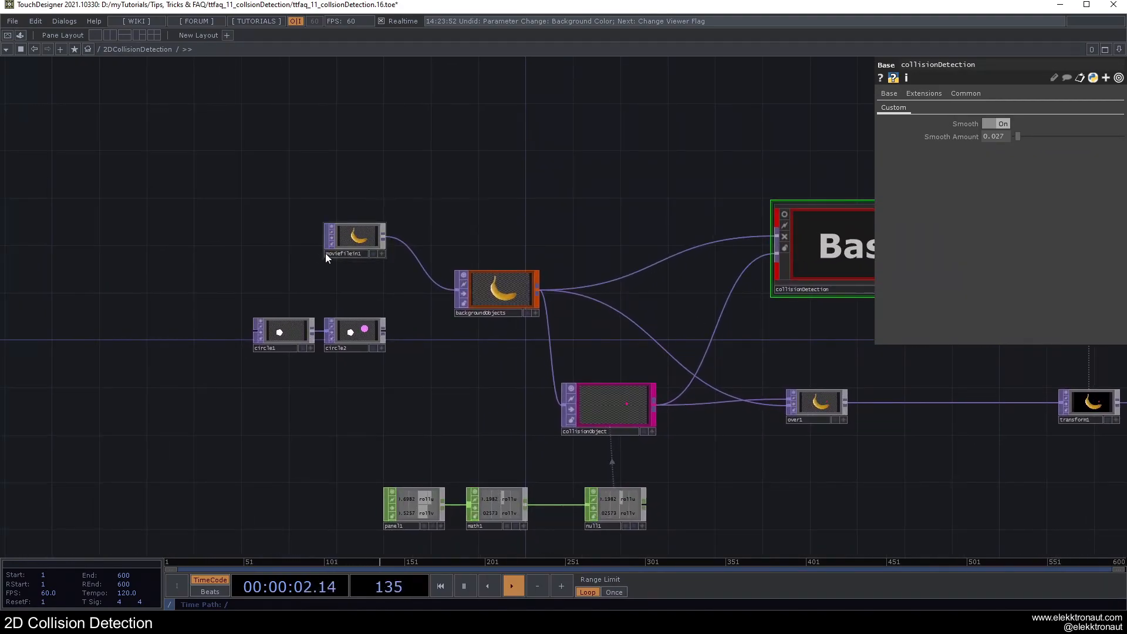
pyautogui.scroll(2, 327, 272)
pyautogui.scroll(-2, 347, 285)
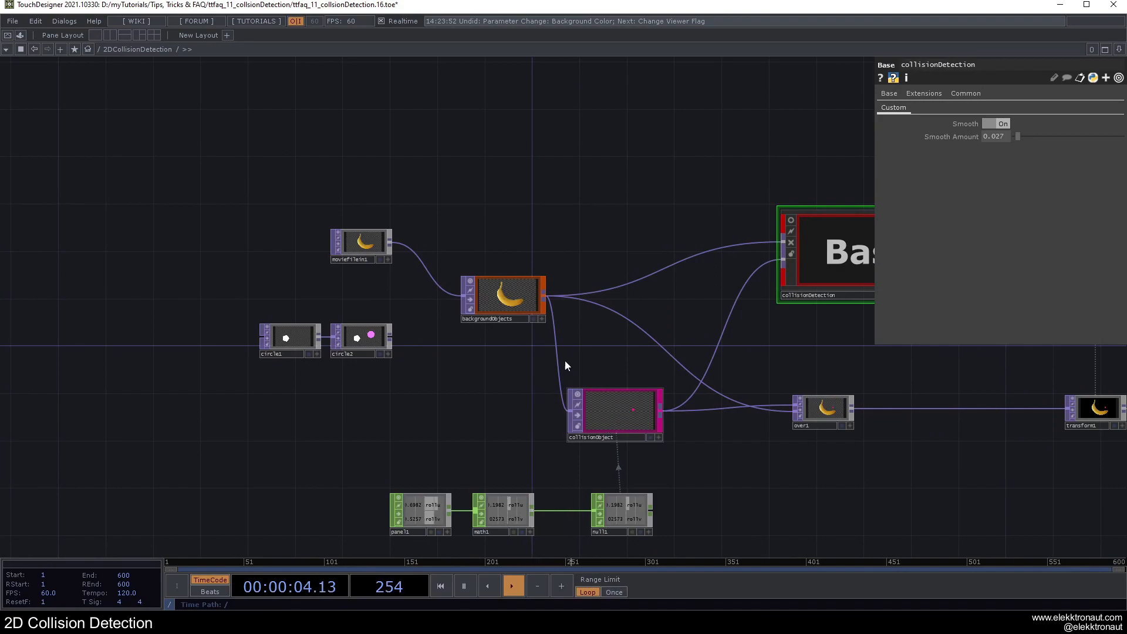
pyautogui.moveTo(492, 301); pyautogui.dragTo(468, 300)
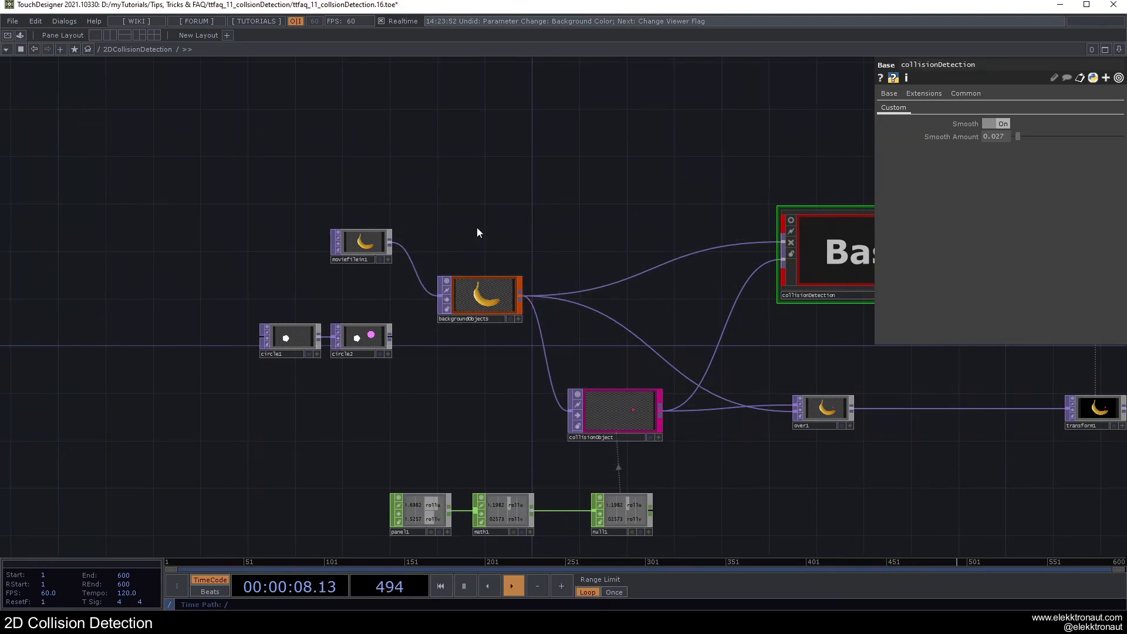
# Step: Delete all operators of the existing collision network to start from an empty component
pyautogui.scroll(-5, 476, 232)
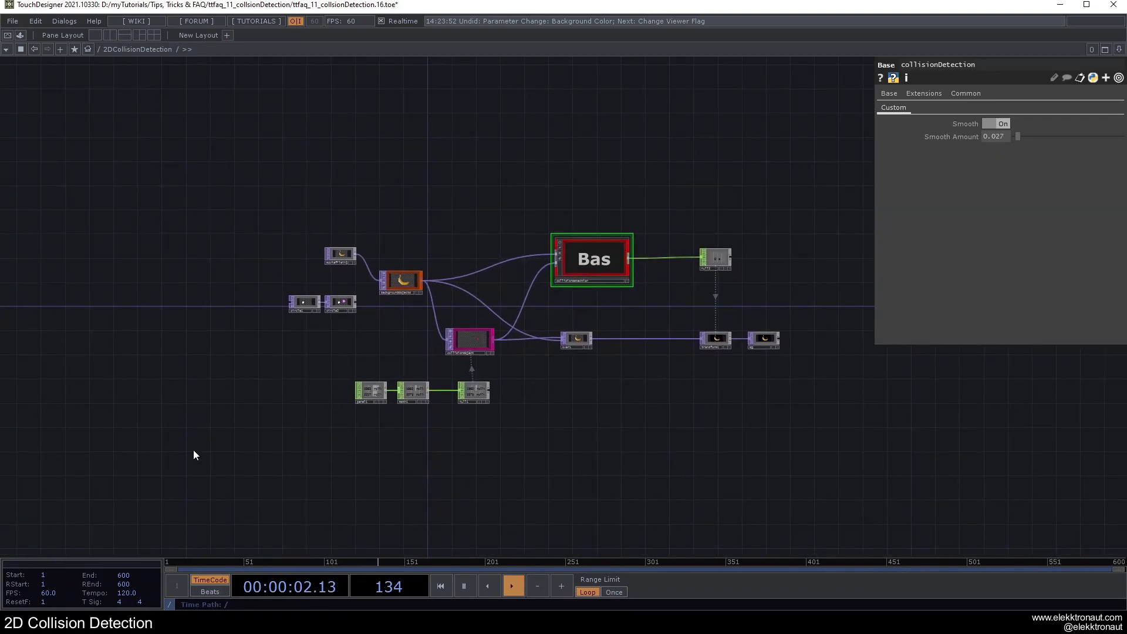
pyautogui.moveTo(229, 163); pyautogui.dragTo(959, 520)
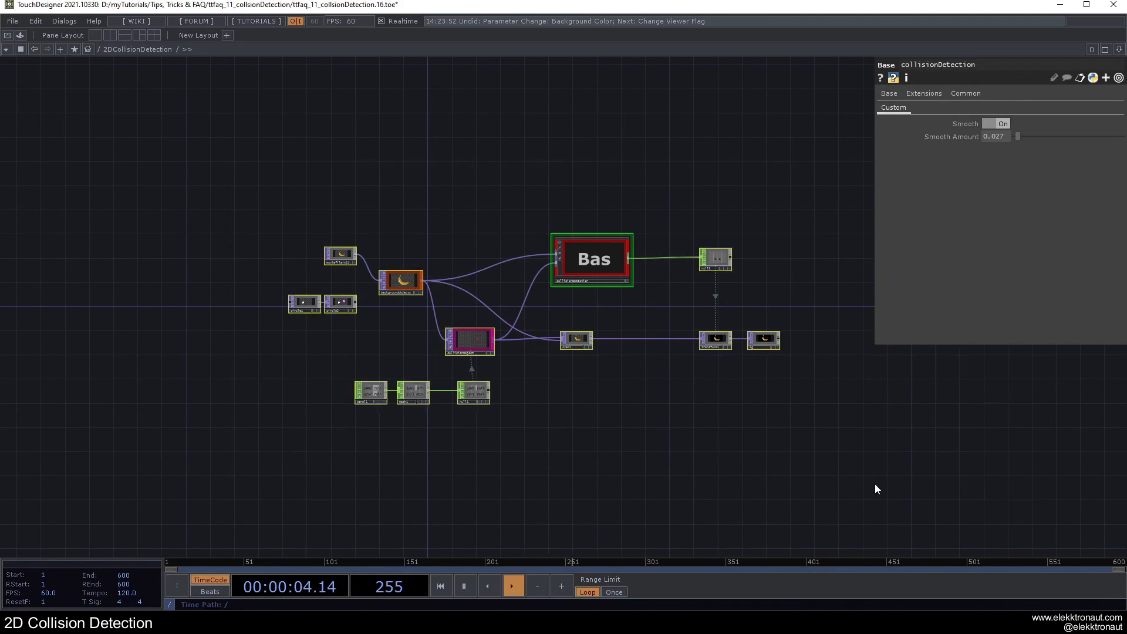
pyautogui.press('Delete')
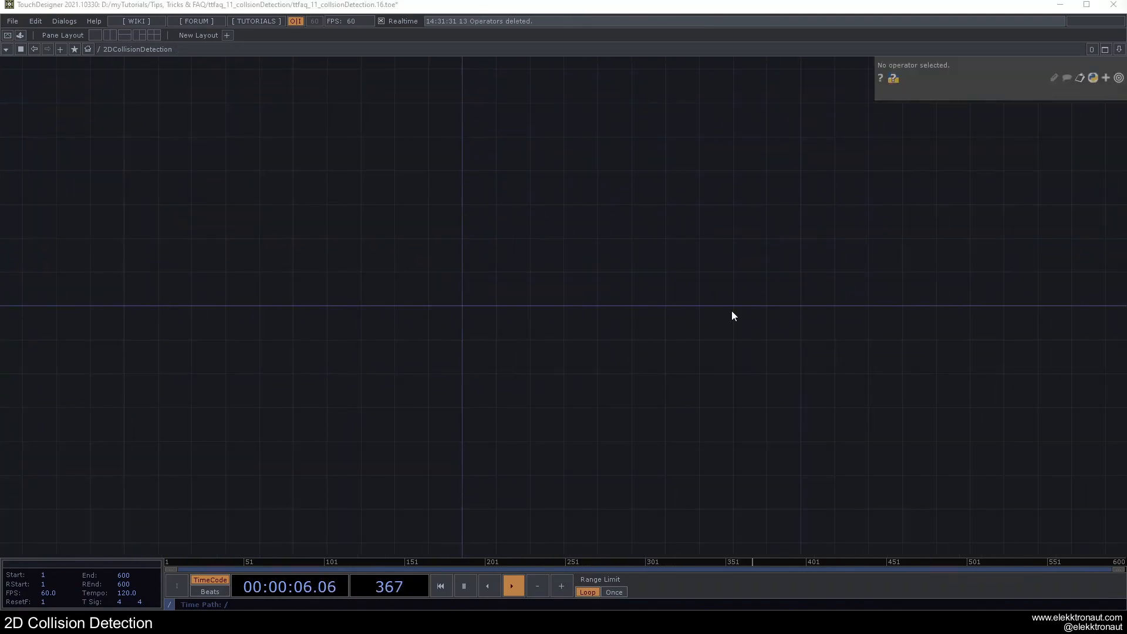
# Step: Create a Circle TOP and place it in the empty network
pyautogui.press('Tab')
pyautogui.write('c')
pyautogui.click(182, 160)
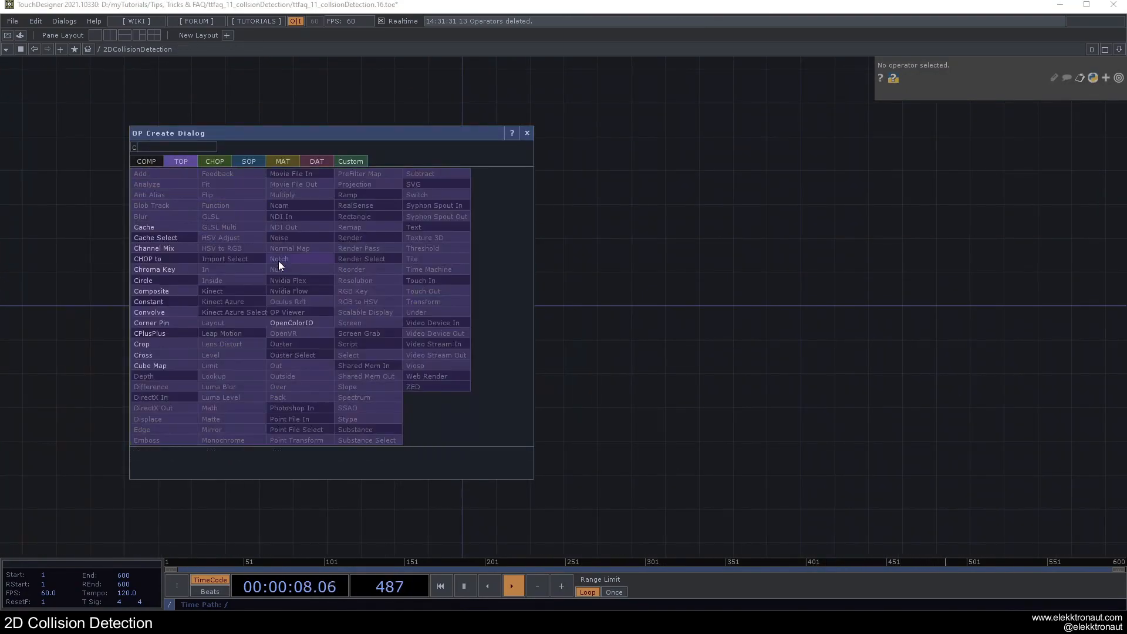
pyautogui.click(160, 280)
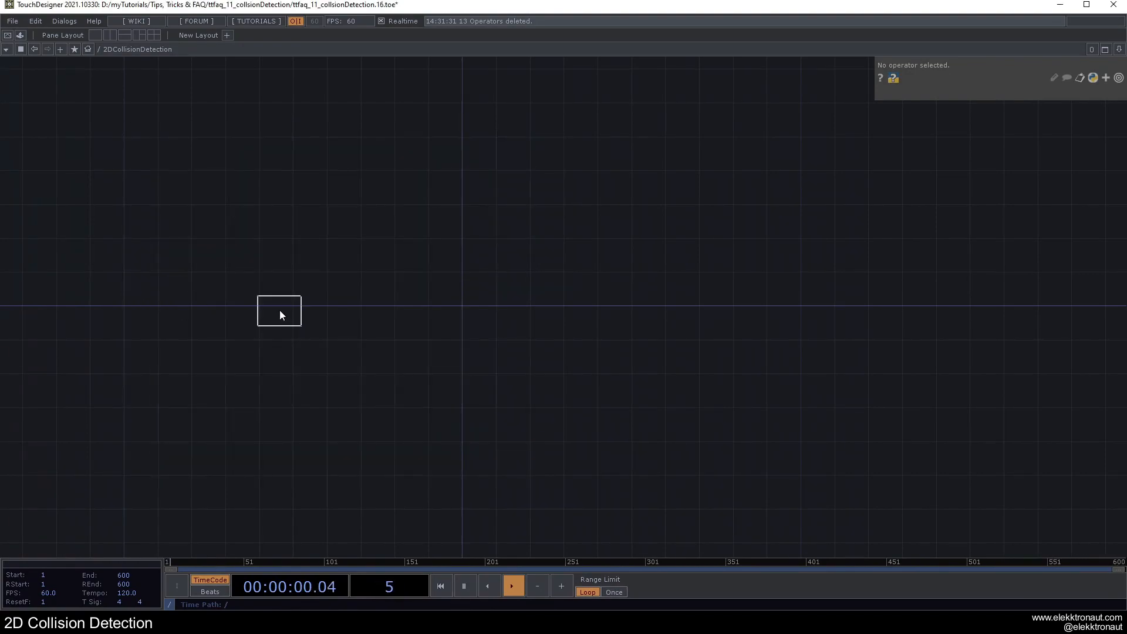
pyautogui.click(280, 310)
# Step: Set the circle1 TOP's resolution to 1280 x 720
pyautogui.scroll(1, 246, 320)
pyautogui.click(963, 93)
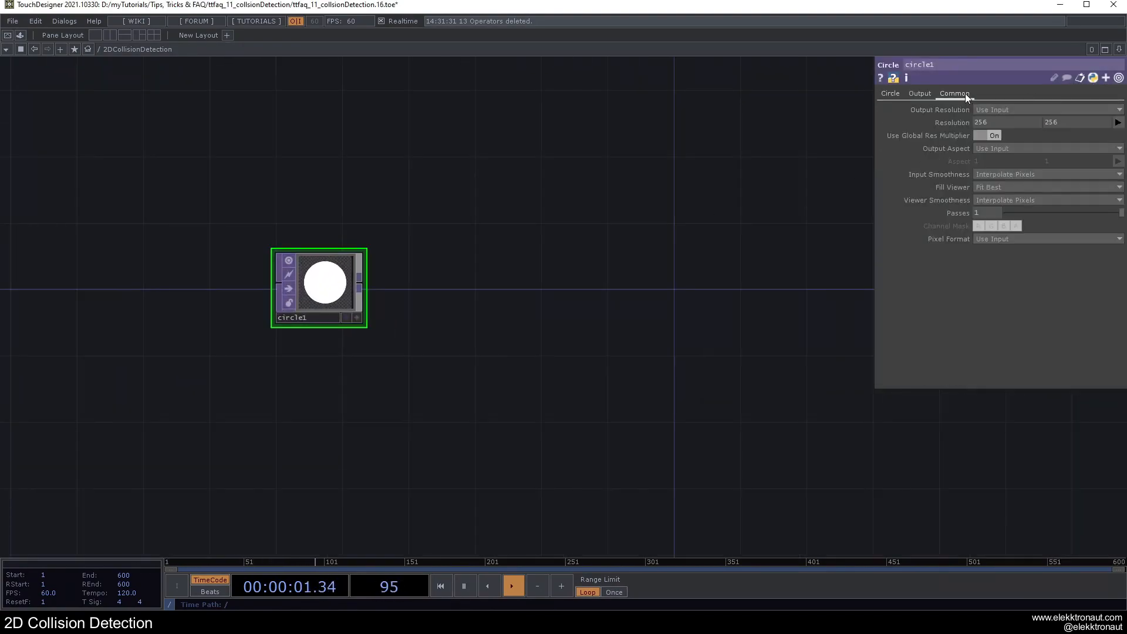
pyautogui.click(1118, 123)
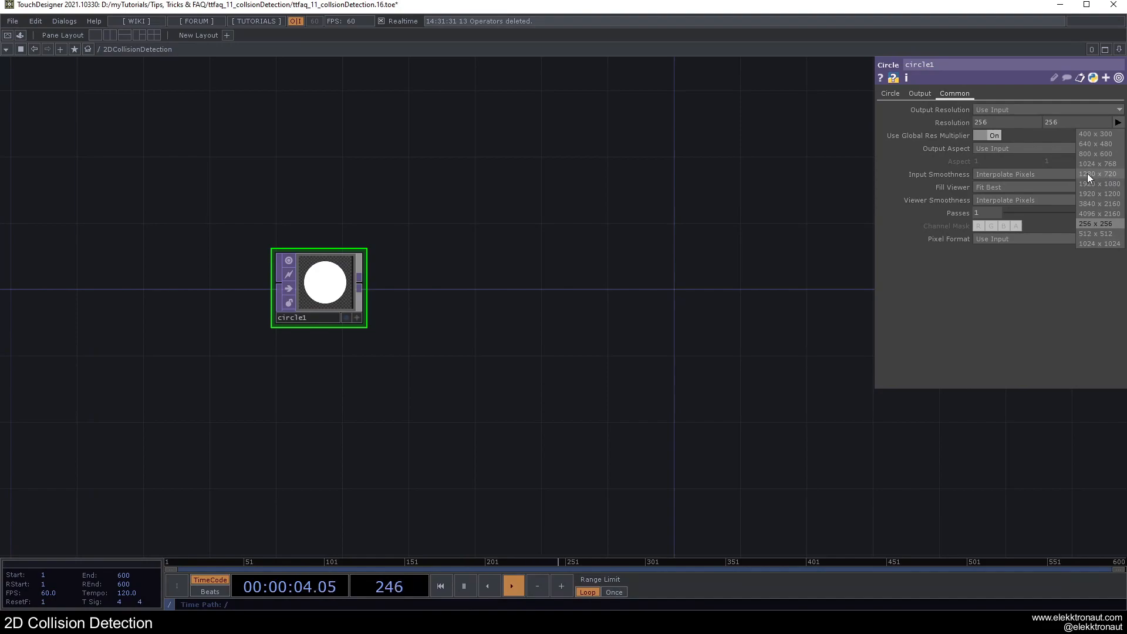
pyautogui.click(1089, 174)
# Step: Set both radius values of circle1 to 0.1
pyautogui.click(895, 97)
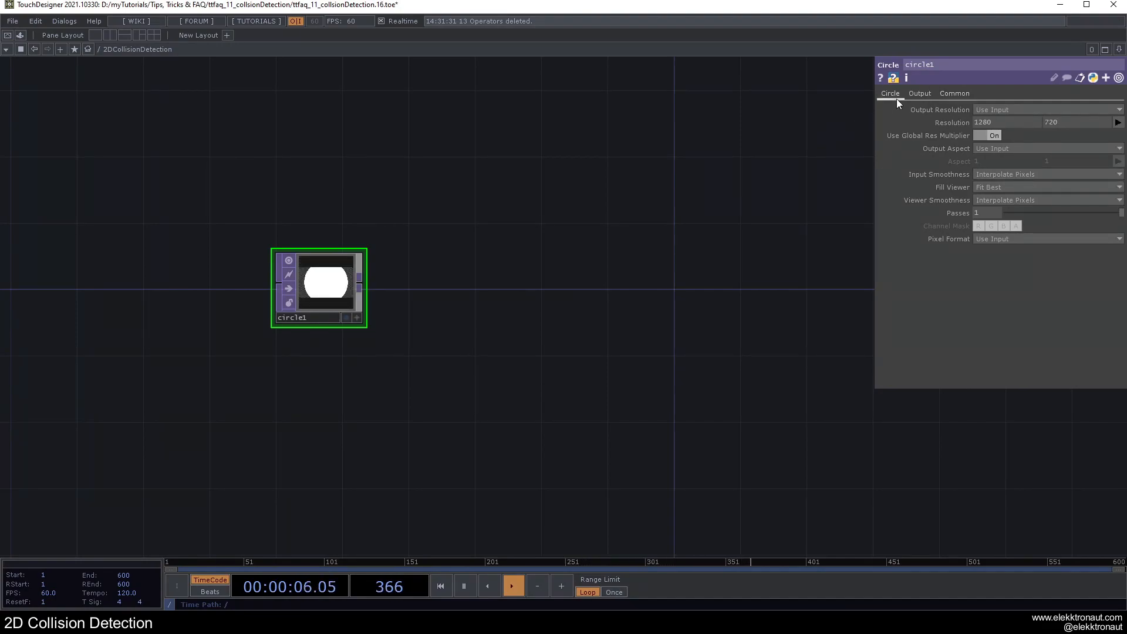
pyautogui.moveTo(1065, 110); pyautogui.dragTo(1049, 112)
pyautogui.write('1')
pyautogui.press('Return')
pyautogui.click(361, 257)
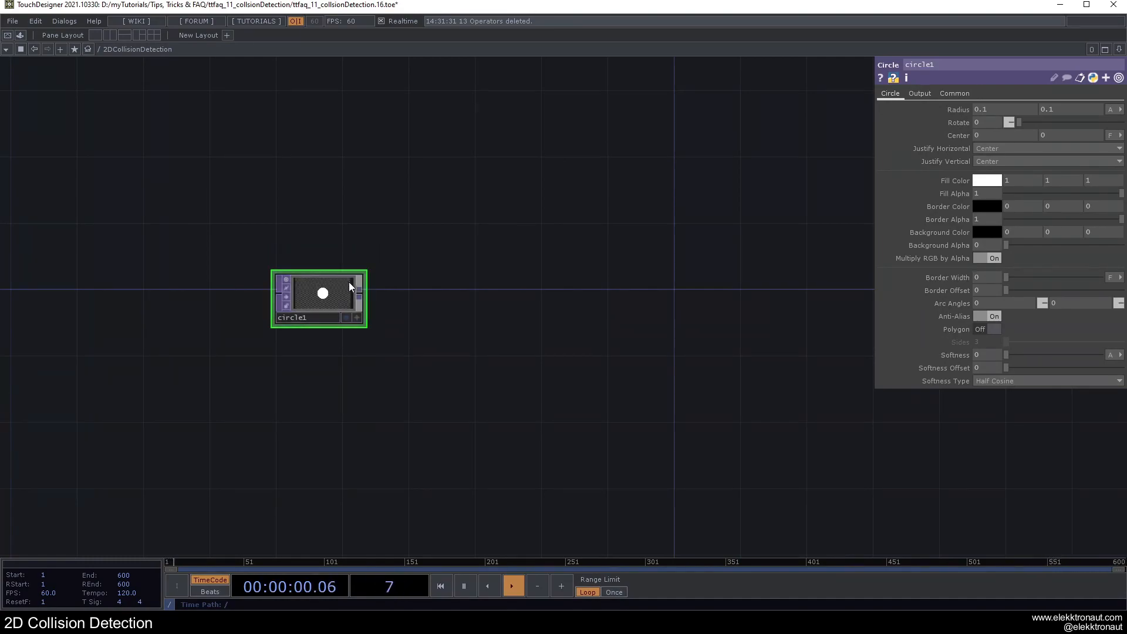
# Step: Set the center of circle1 to -0.2 horizontally and -0.1 vertically
pyautogui.write('-.2')
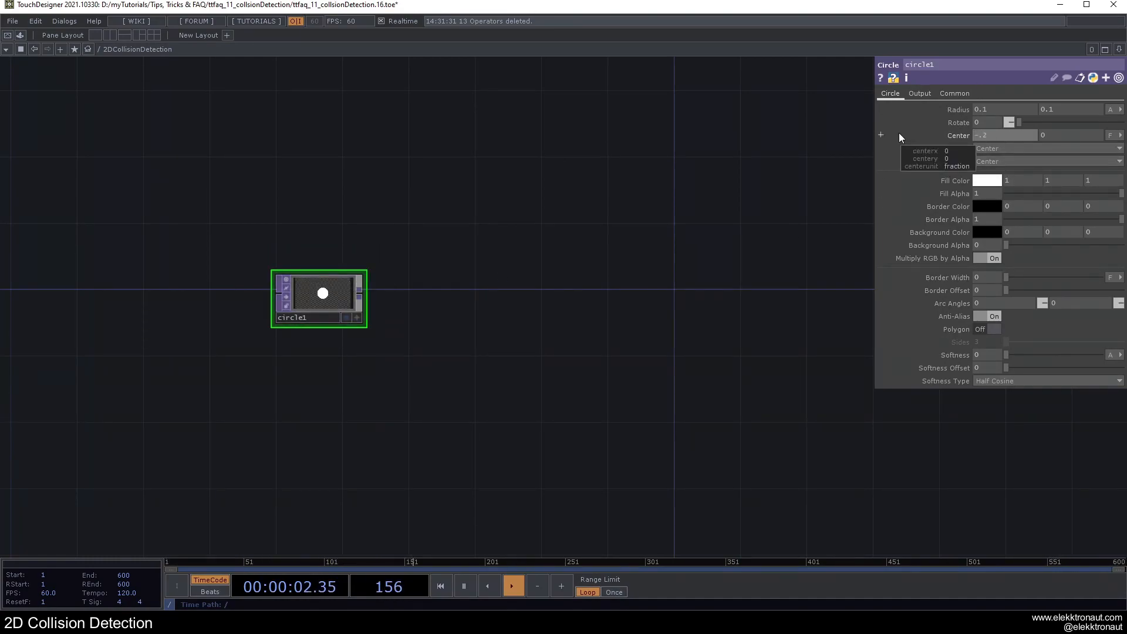
pyautogui.press('Tab')
pyautogui.write('.')
pyautogui.press('BackSpace')
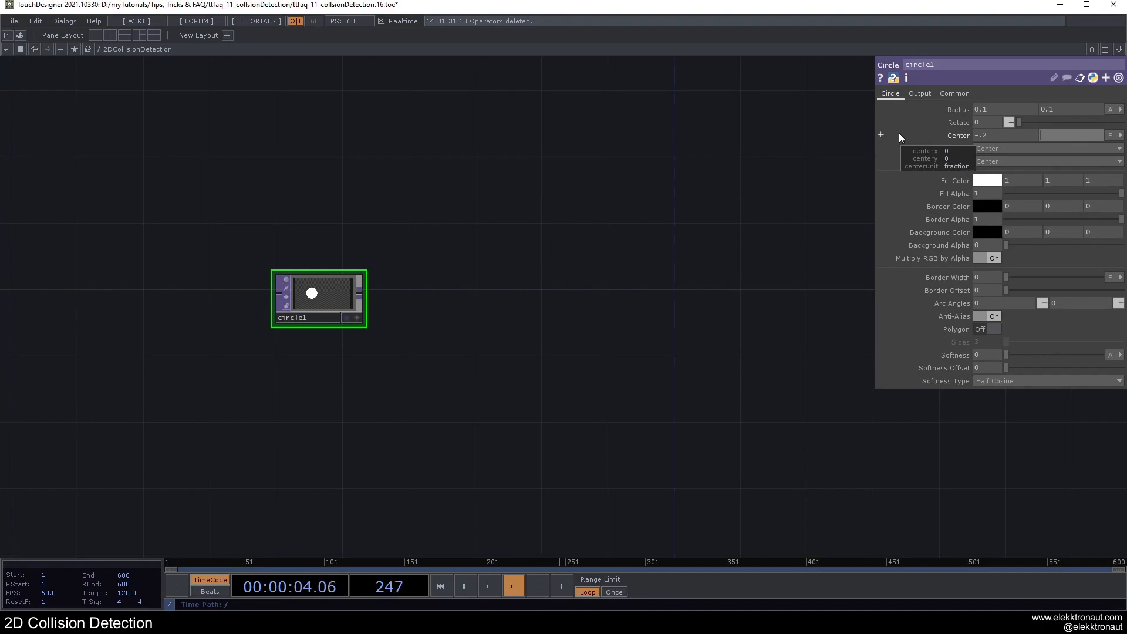
pyautogui.write('1')
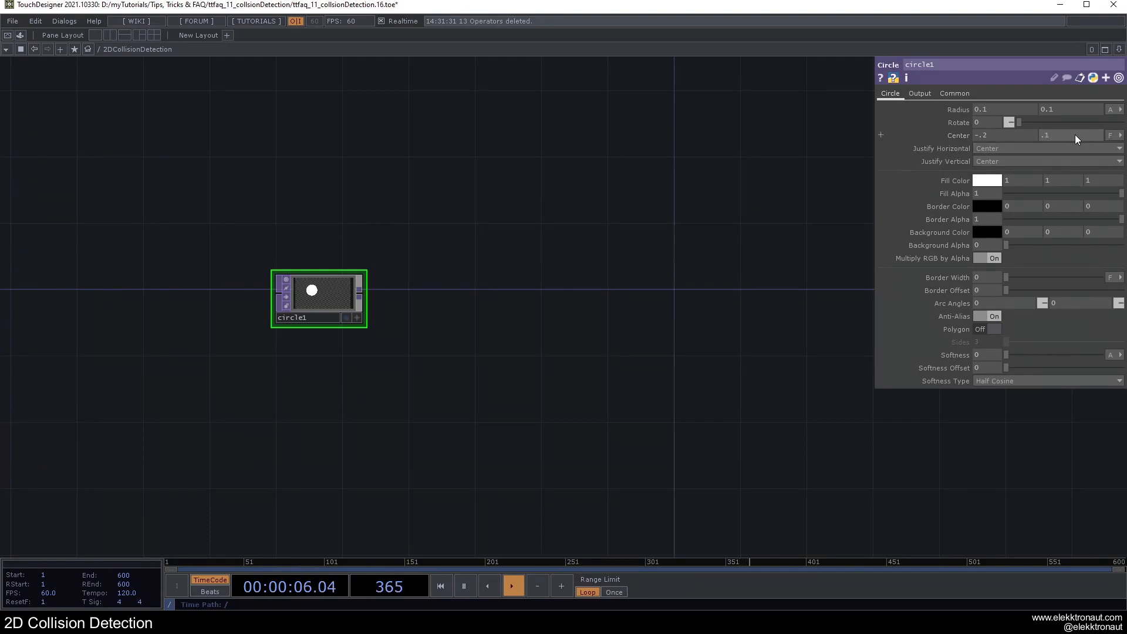
pyautogui.press('Home')
pyautogui.write('-')
pyautogui.press('Return')
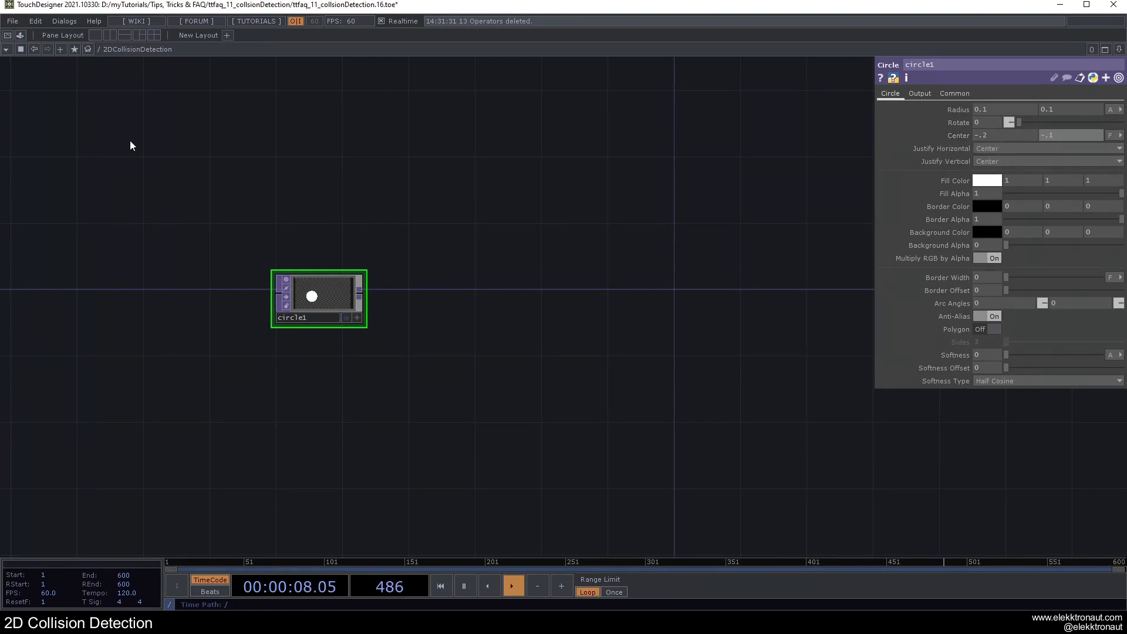
# Step: Duplicate circle1 beside the original and connect circle1's output to the copy's input
pyautogui.hotkey('ctrl', 'v')
pyautogui.click(414, 302)
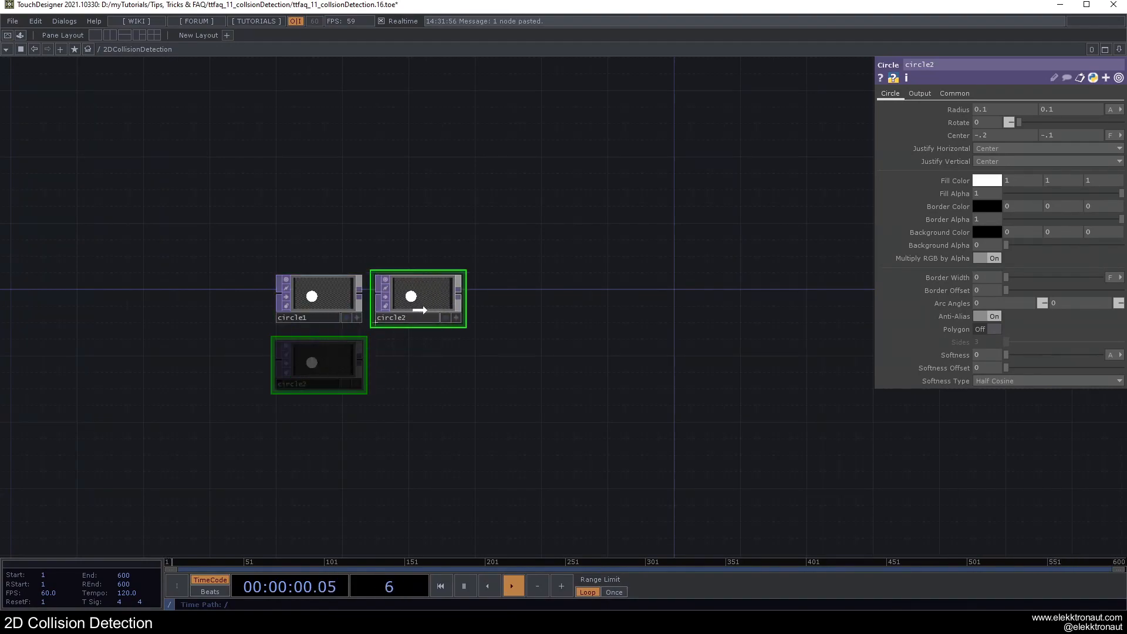
pyautogui.click(324, 298)
pyautogui.moveTo(362, 297); pyautogui.dragTo(378, 295)
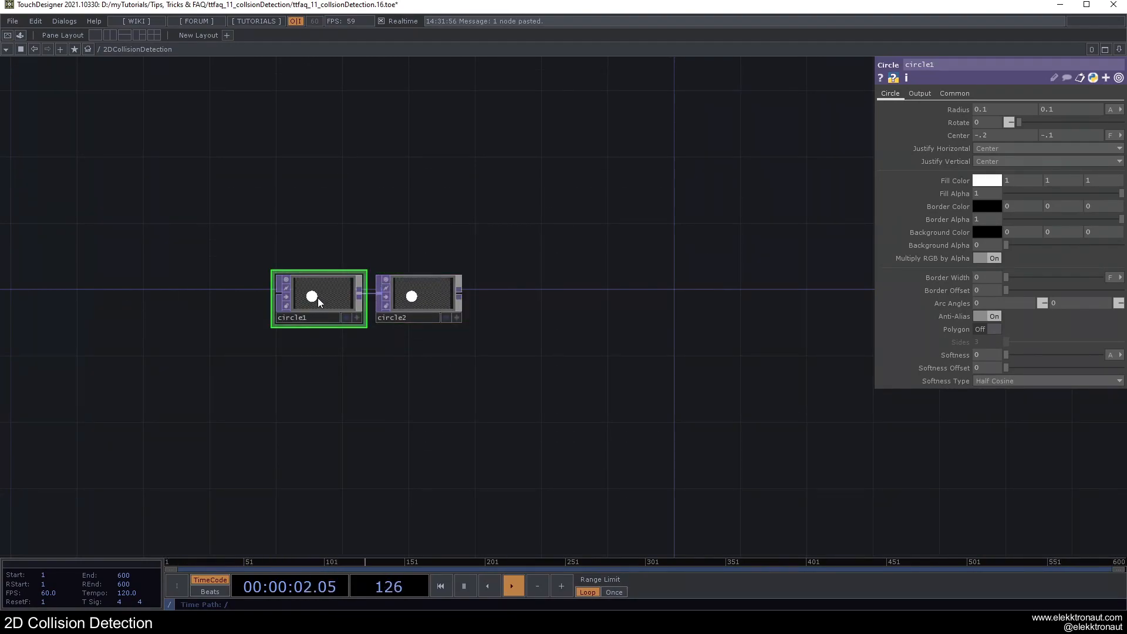
# Step: Turn circle1 into a polygon with 5 sides
pyautogui.click(992, 329)
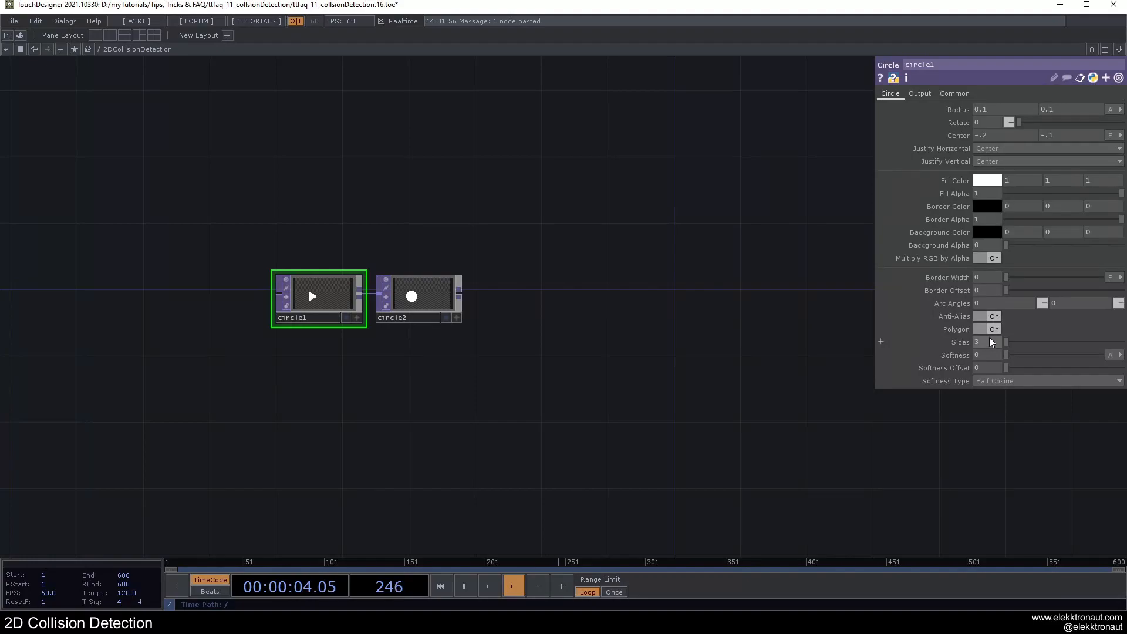
pyautogui.write('5')
pyautogui.press('Return')
# Step: Set the center of circle2 to 0.2 horizontally and 0.1 vertically
pyautogui.scroll(3, 290, 268)
pyautogui.click(503, 308)
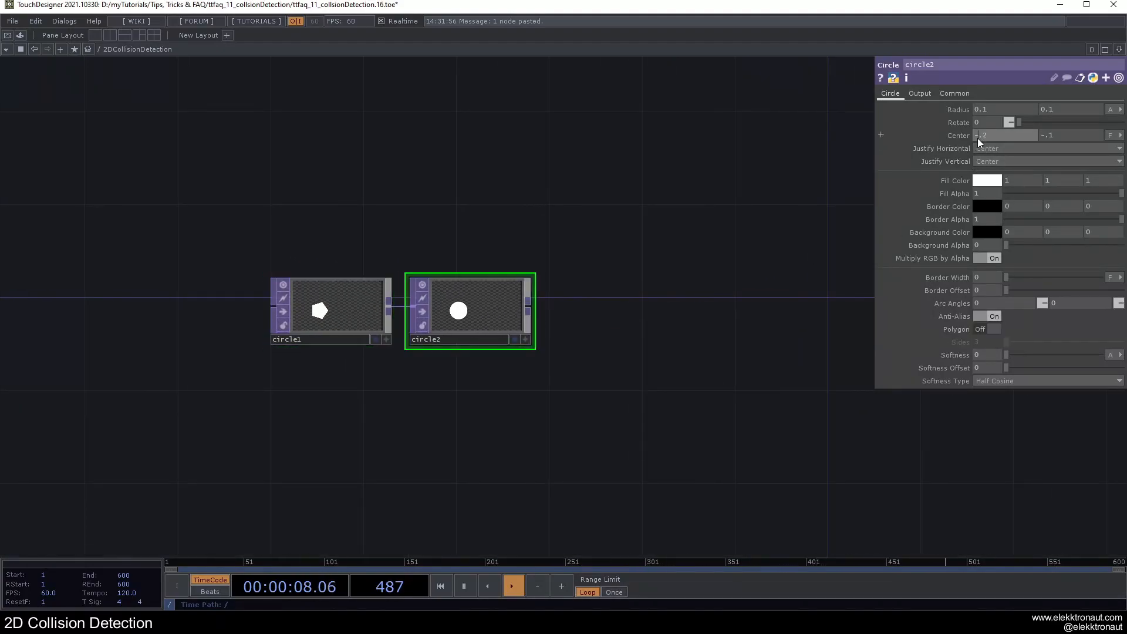
pyautogui.click(1018, 137)
pyautogui.write('.2')
pyautogui.click(1045, 136)
pyautogui.write('.1')
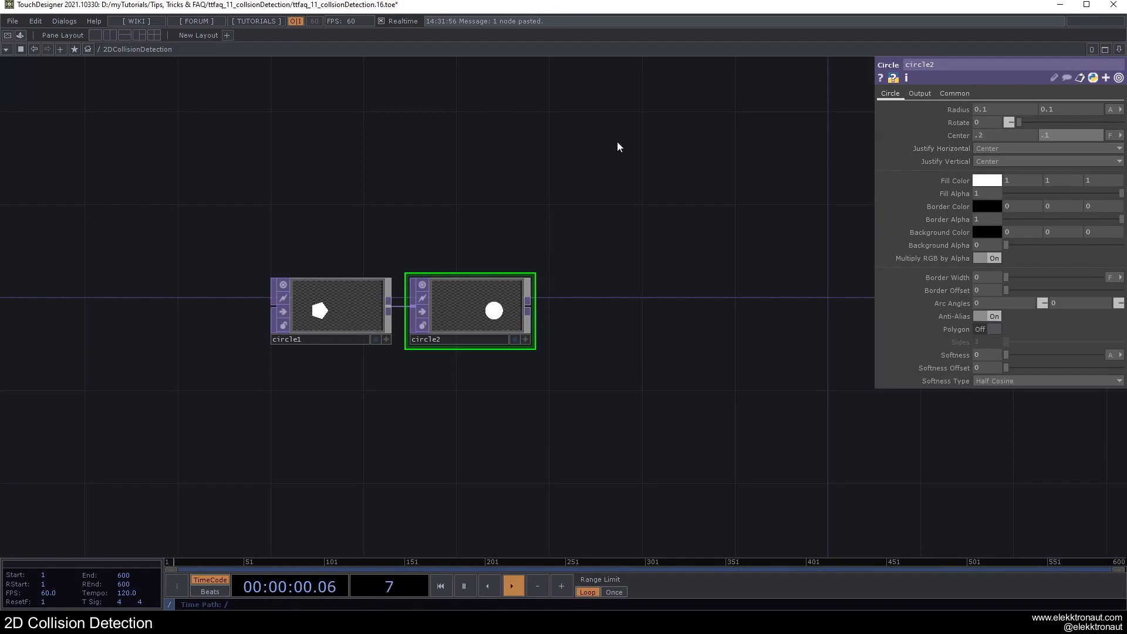
pyautogui.press('Return')
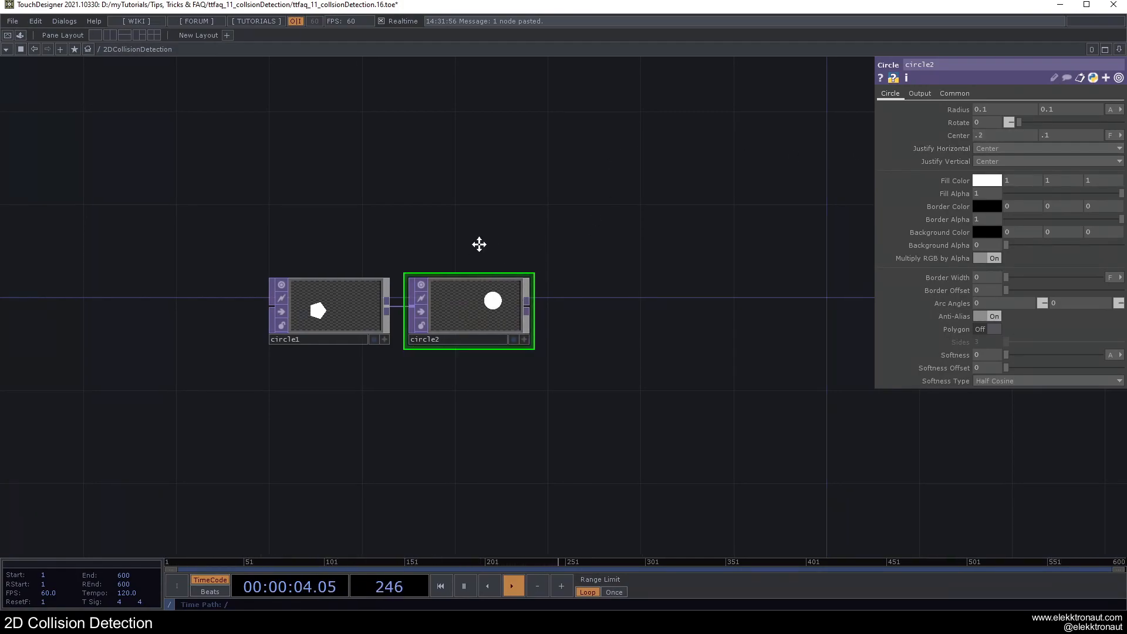
# Step: Set circle2's fill color to the light pink swatch (0.952941, 0.498039, 1)
pyautogui.moveTo(486, 244); pyautogui.dragTo(458, 240)
pyautogui.click(983, 182)
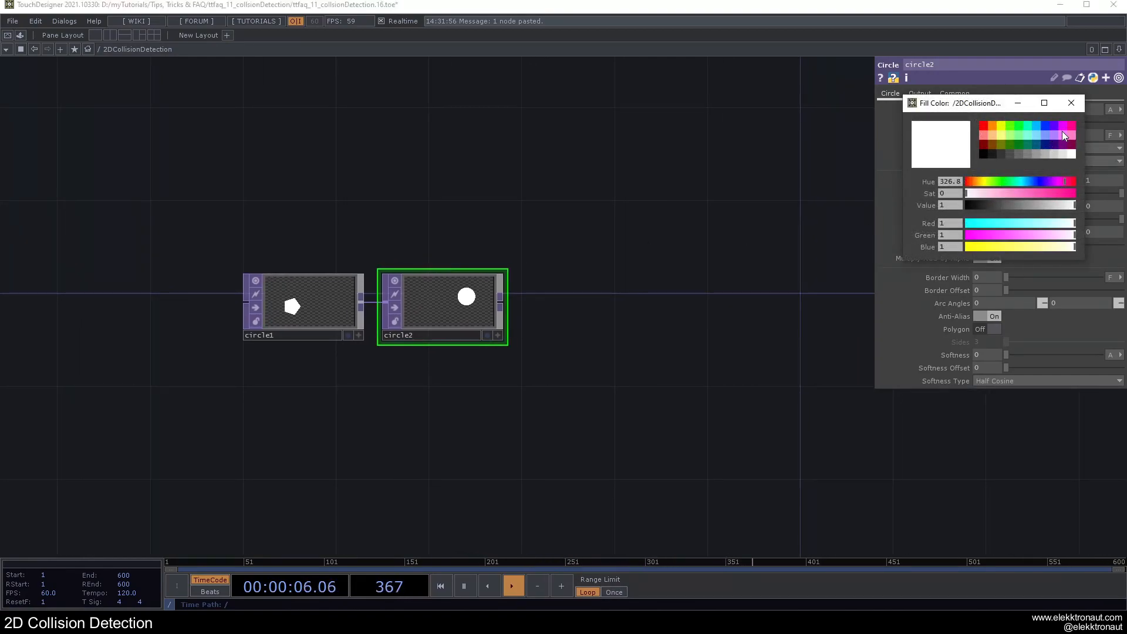
pyautogui.click(1062, 135)
pyautogui.click(1073, 104)
# Step: Enable Comp with Input on circle2 so its circle is composited with the pentagon
pyautogui.moveTo(657, 232); pyautogui.dragTo(517, 224)
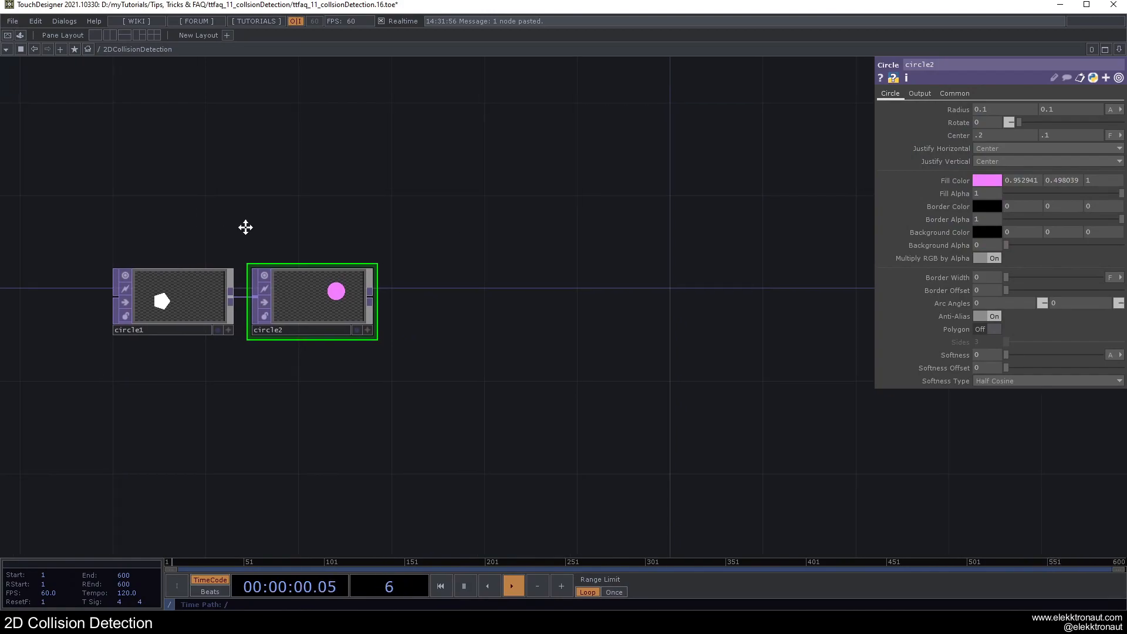
pyautogui.moveTo(237, 224); pyautogui.dragTo(283, 238)
pyautogui.click(920, 94)
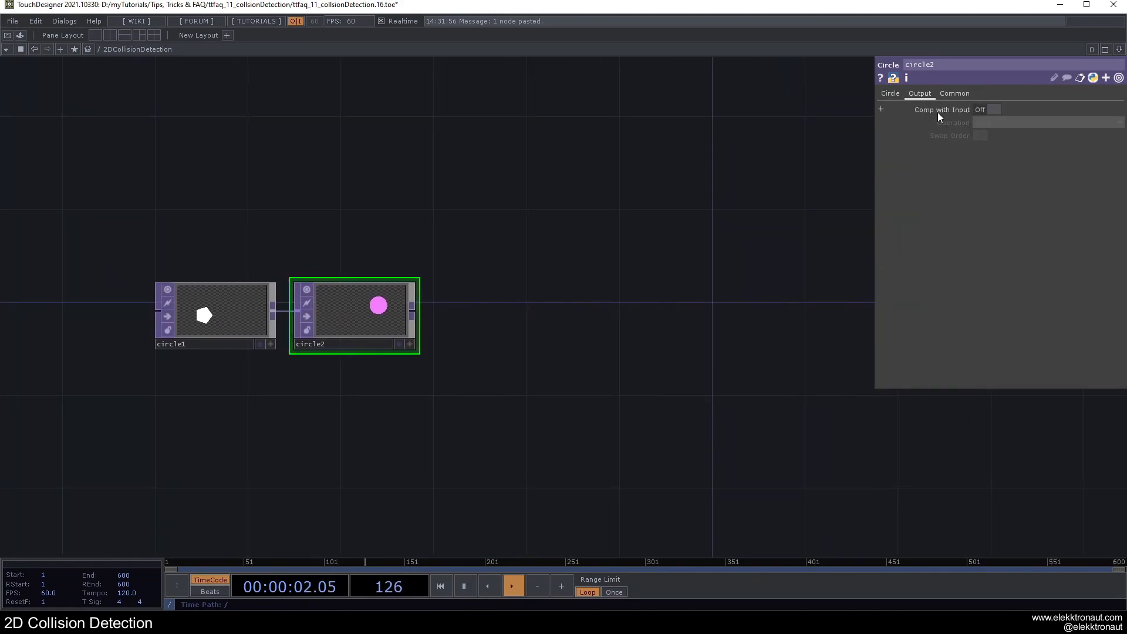
pyautogui.click(981, 110)
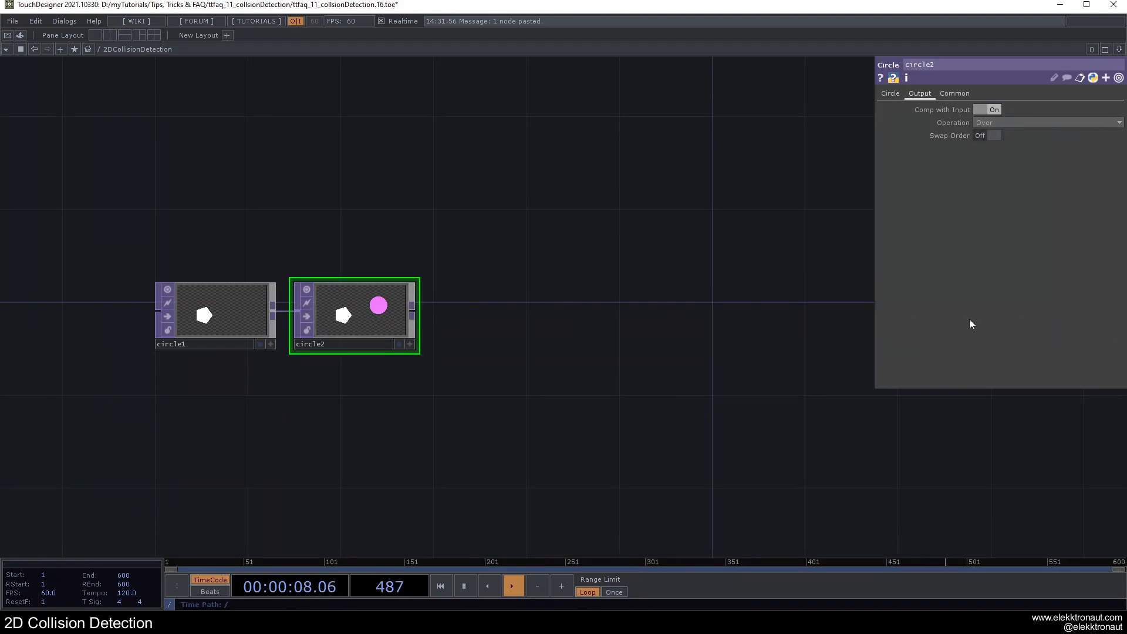
# Step: Append a Null TOP to circle2 and place it apart from the two circle operators
pyautogui.hotkey('alt', 'n')
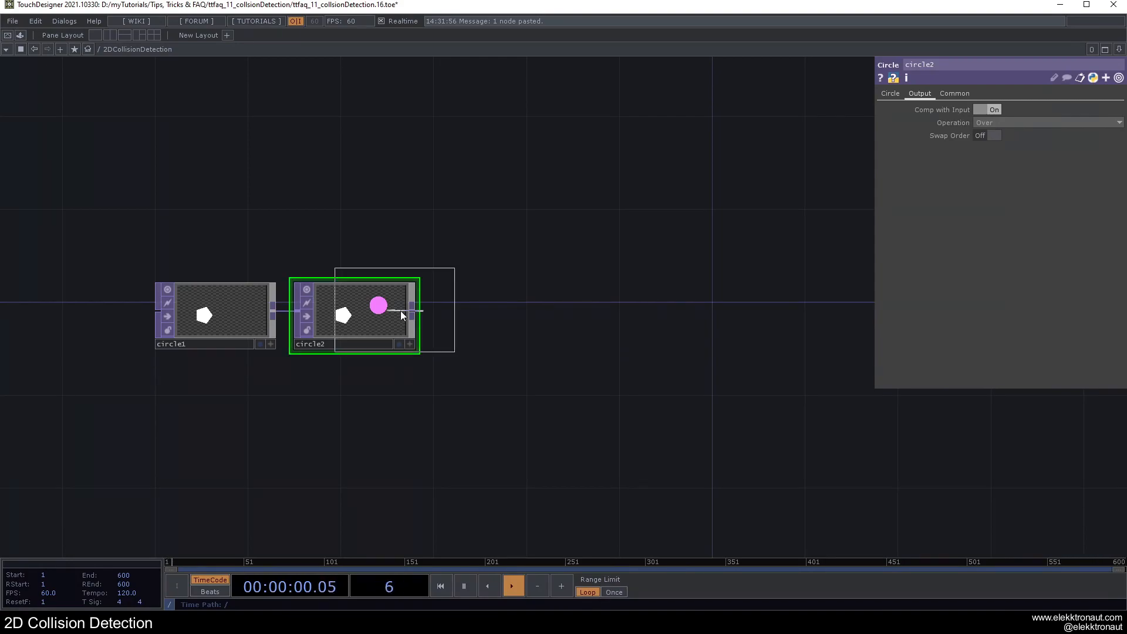
pyautogui.click(674, 242)
pyautogui.moveTo(602, 322); pyautogui.dragTo(527, 338)
# Step: Rename the Null TOP as backgroundObjects
pyautogui.click(576, 292)
pyautogui.press('BackSpace')
pyautogui.write('background0bjects')
pyautogui.press('Return')
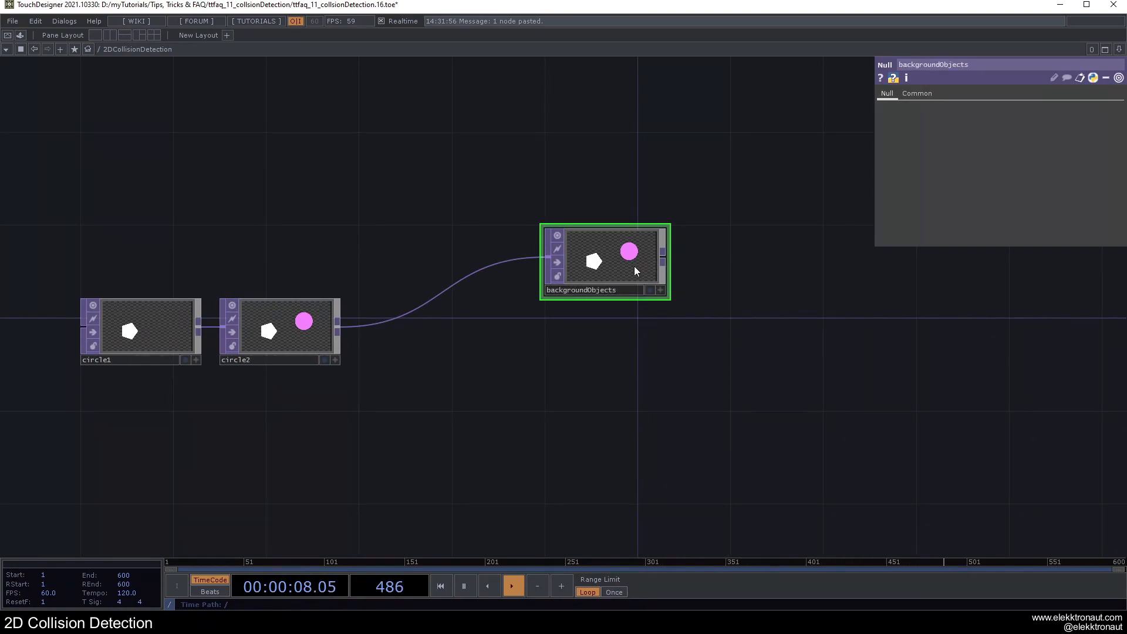
# Step: Color the backgroundObjects node orange-red, enlarge it and move it slightly closer to circle2
pyautogui.press('c')
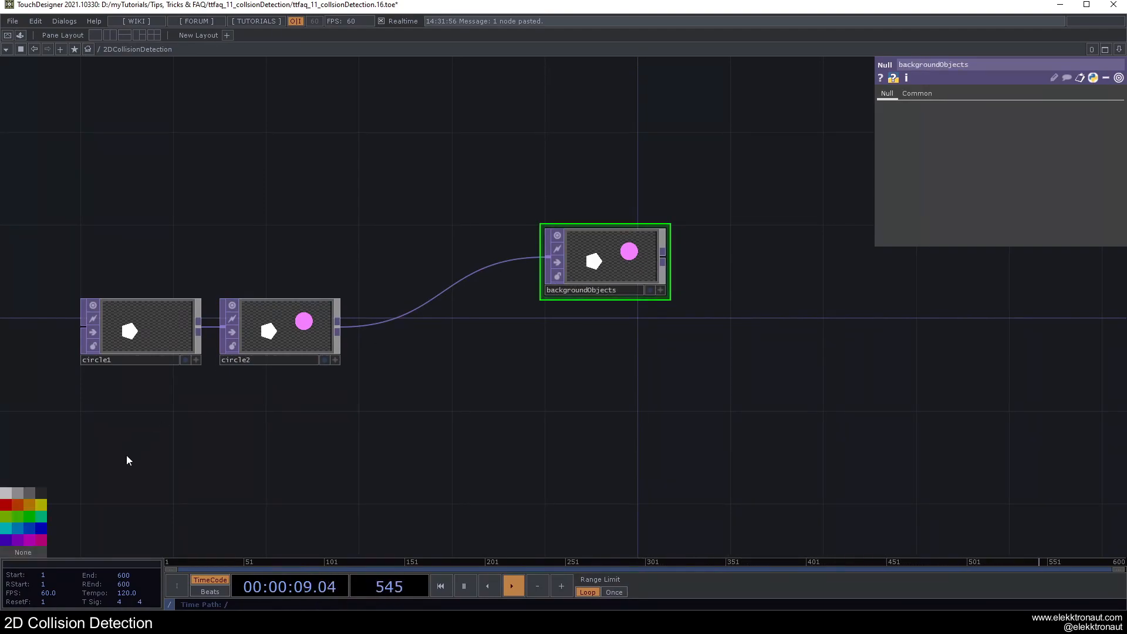
pyautogui.click(16, 506)
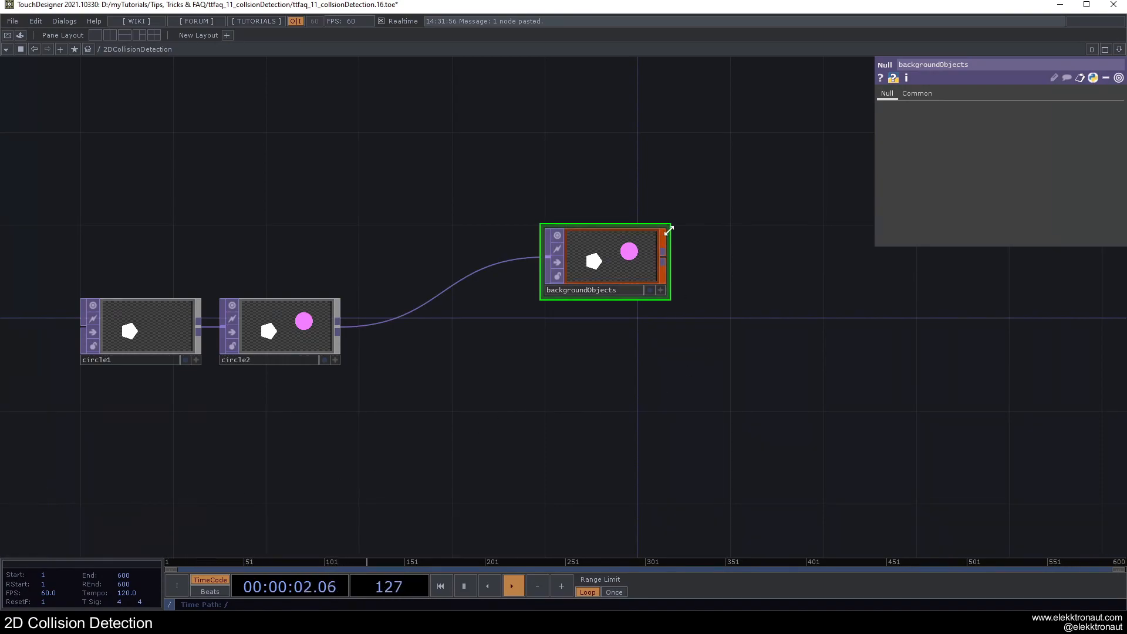
pyautogui.moveTo(670, 227); pyautogui.dragTo(720, 213)
pyautogui.moveTo(652, 231); pyautogui.dragTo(608, 255)
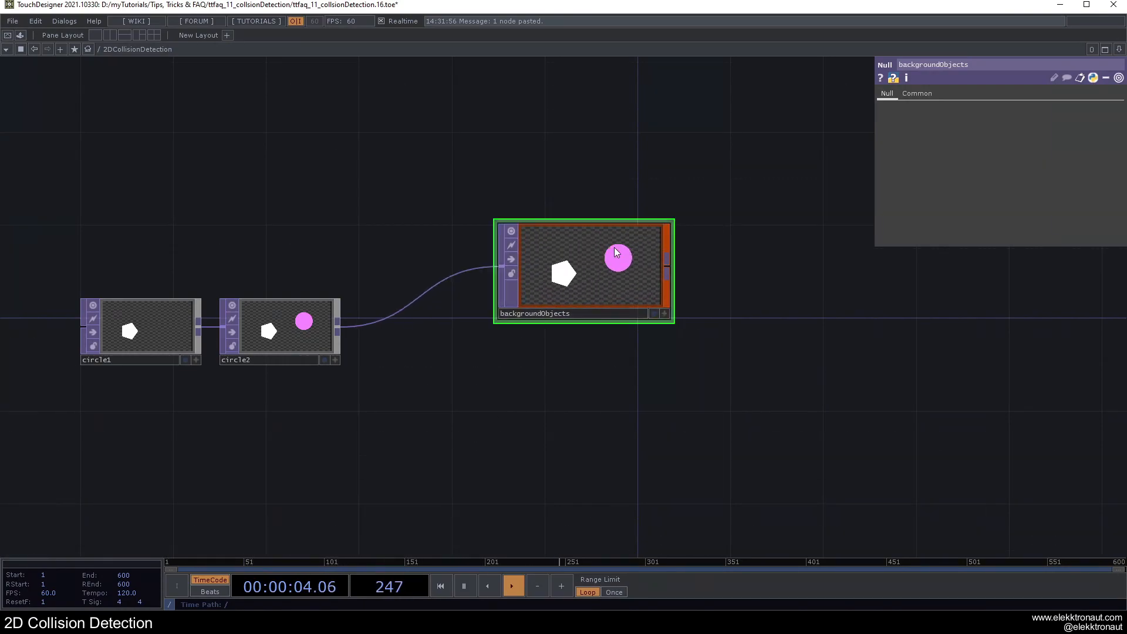
# Step: Add a Circle TOP beyond and below backgroundObjects, and wire the backgroundObjects output into its input
pyautogui.scroll(-3, 614, 258)
pyautogui.moveTo(647, 327); pyautogui.dragTo(423, 311)
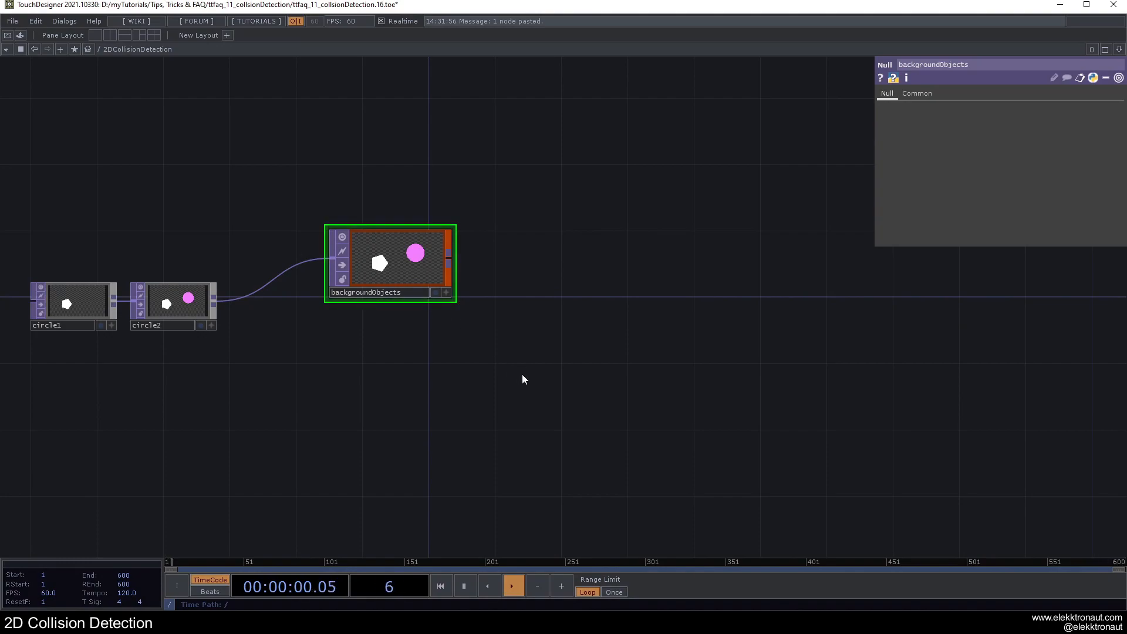
pyautogui.press('Tab')
pyautogui.click(338, 351)
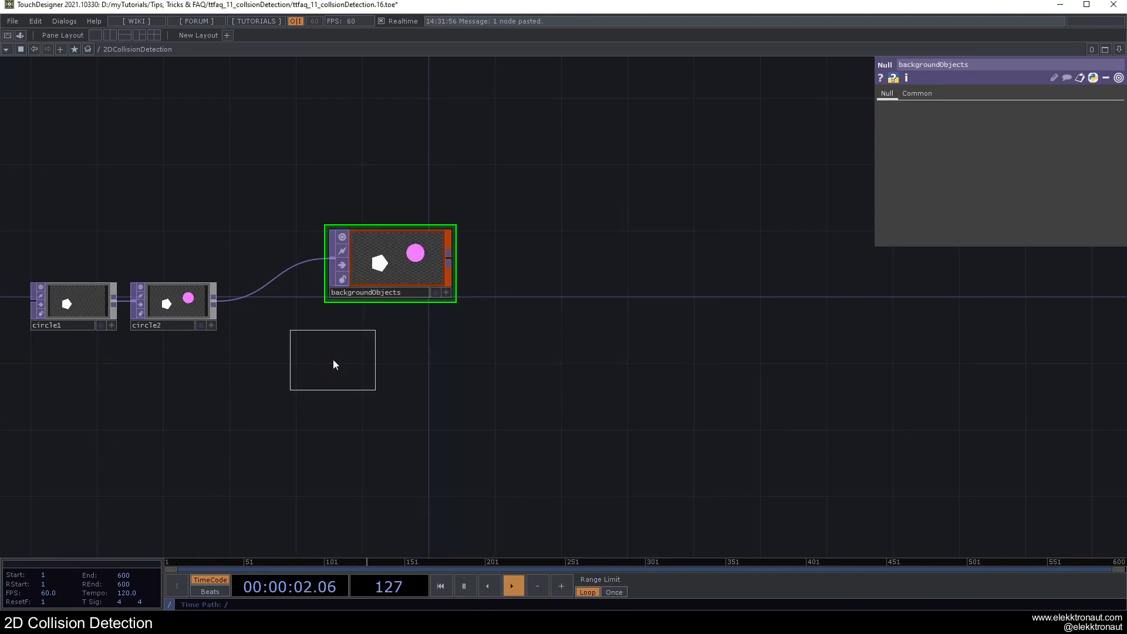
pyautogui.click(611, 418)
pyautogui.moveTo(508, 385); pyautogui.dragTo(541, 379)
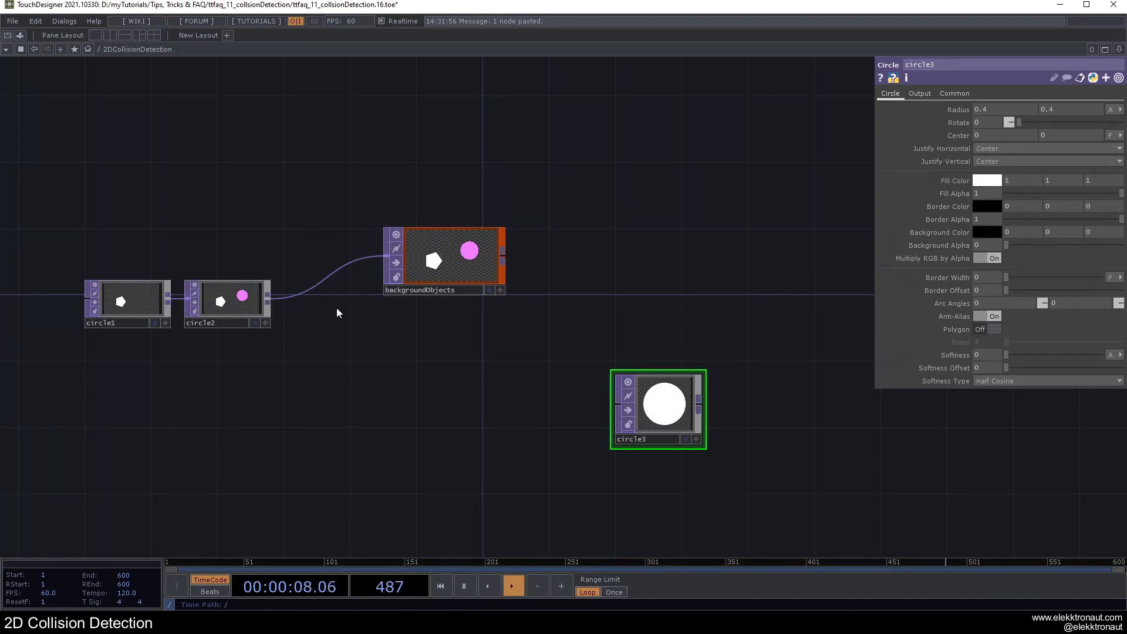
pyautogui.moveTo(503, 257); pyautogui.dragTo(616, 404)
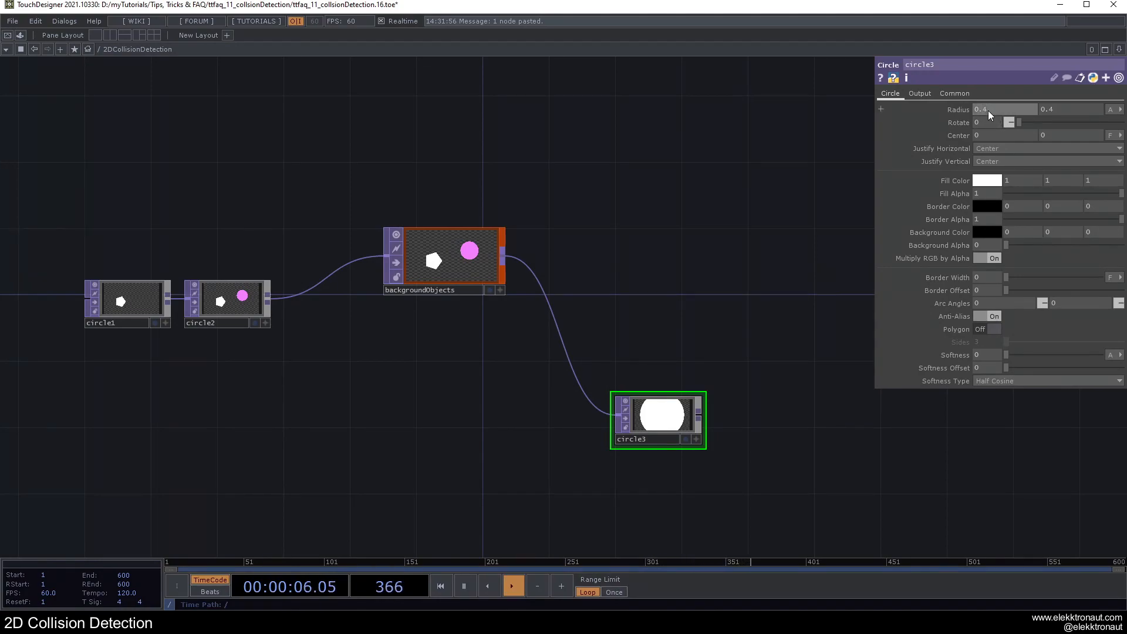
# Step: Set both radius values of circle3 to 0.03
pyautogui.write('03')
pyautogui.press('Tab')
pyautogui.write('.03')
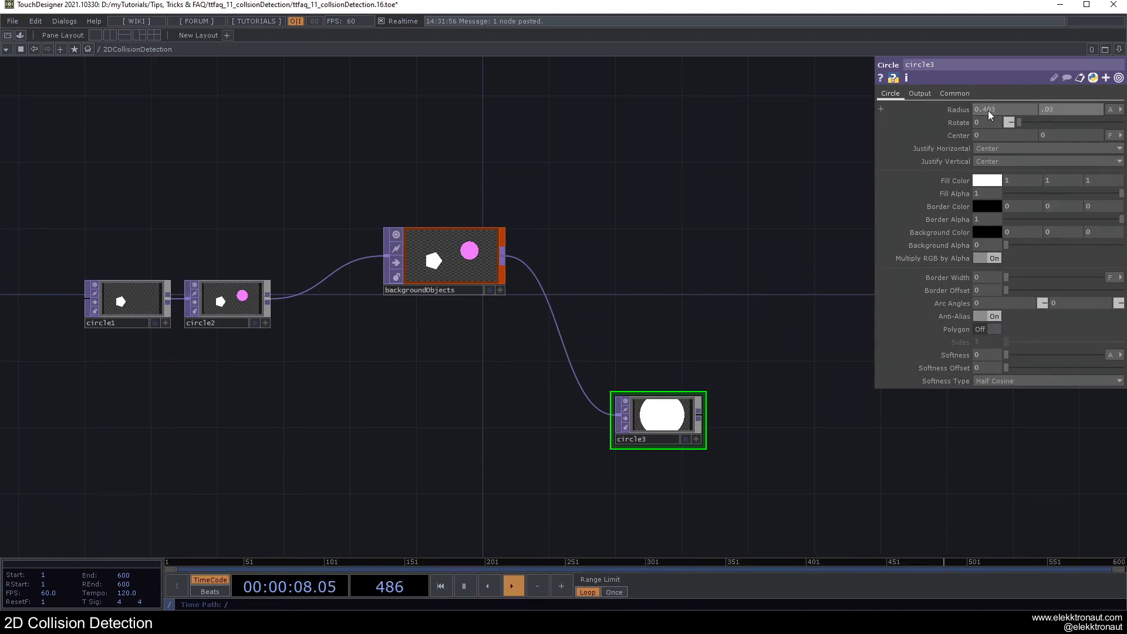
pyautogui.press('Return')
pyautogui.click(986, 110)
pyautogui.press('BackSpace')
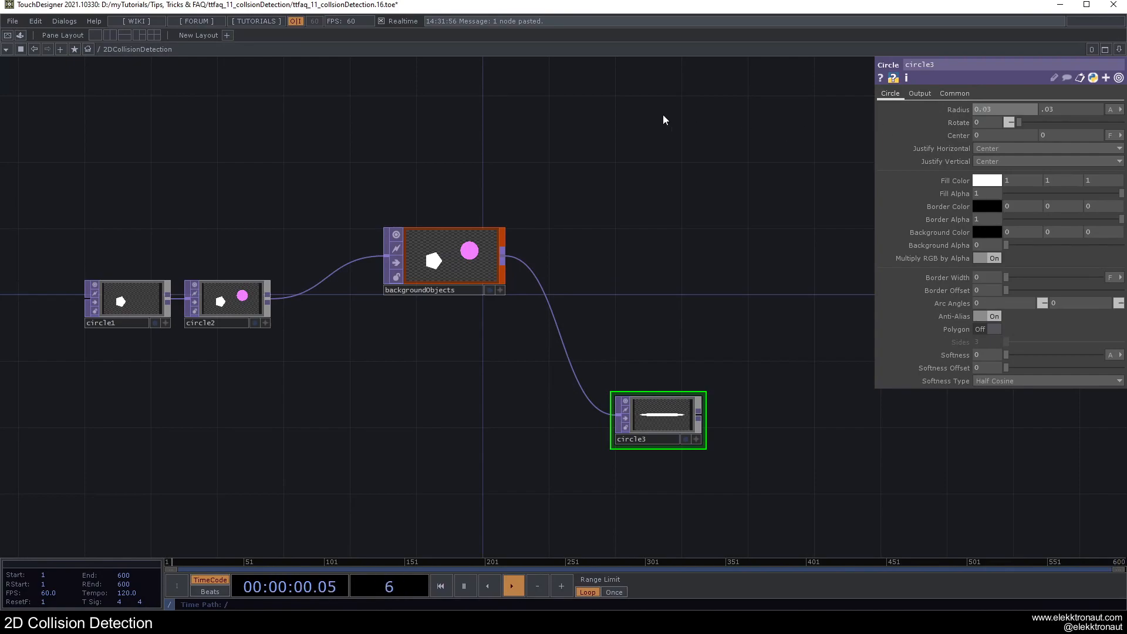
pyautogui.press('Return')
pyautogui.moveTo(652, 315); pyautogui.dragTo(634, 243)
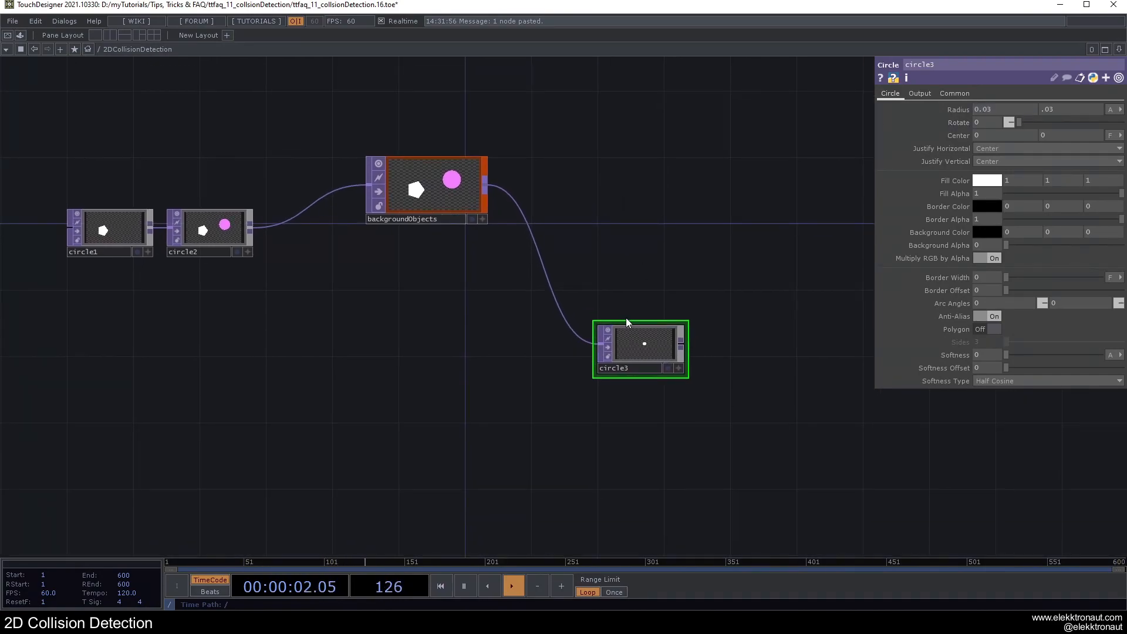
# Step: Fill circle3 with pink (1, 0, 0.552941) and enable Polygon so it is drawn as a three-sided shape
pyautogui.click(996, 182)
pyautogui.click(1076, 117)
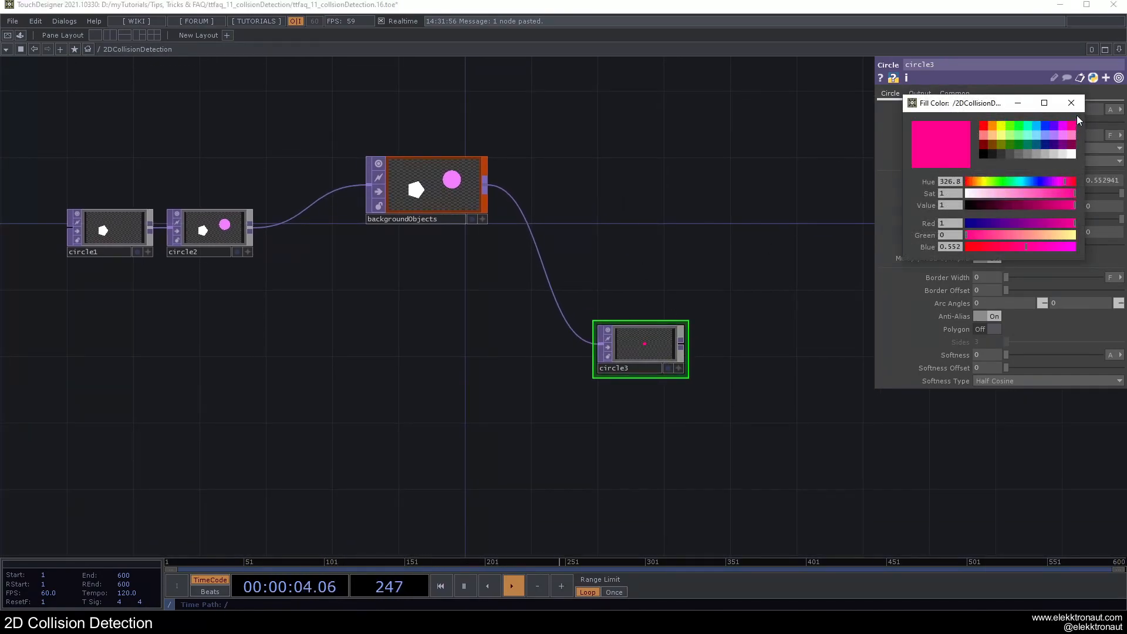
pyautogui.scroll(5, 628, 317)
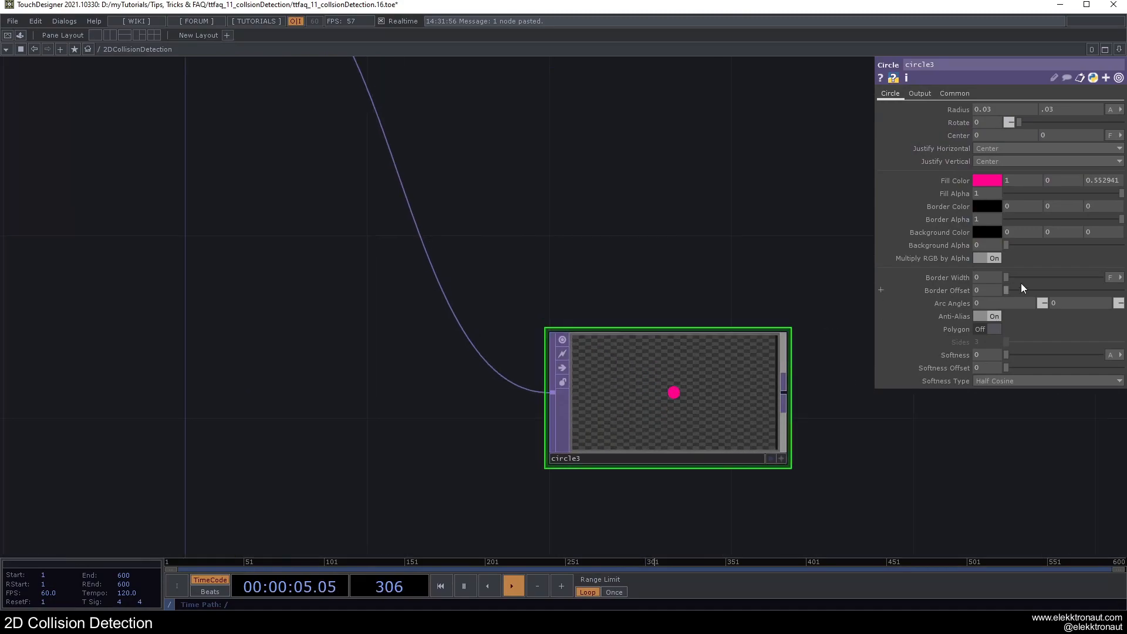
pyautogui.click(984, 328)
pyautogui.scroll(5, 681, 388)
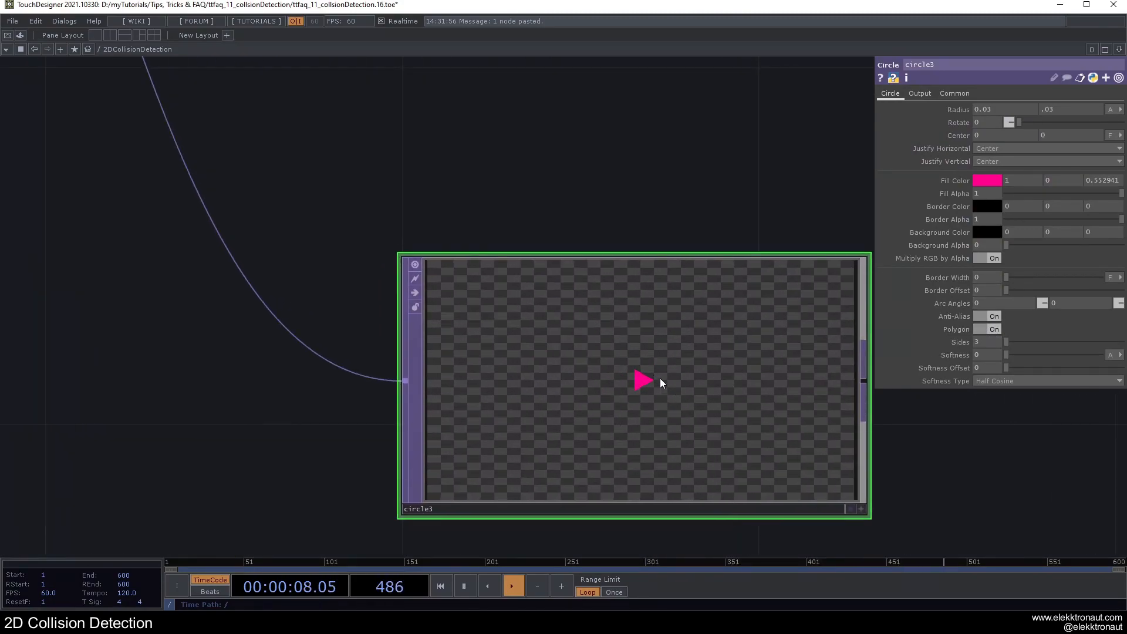
pyautogui.scroll(-4, 661, 380)
pyautogui.scroll(-5, 661, 381)
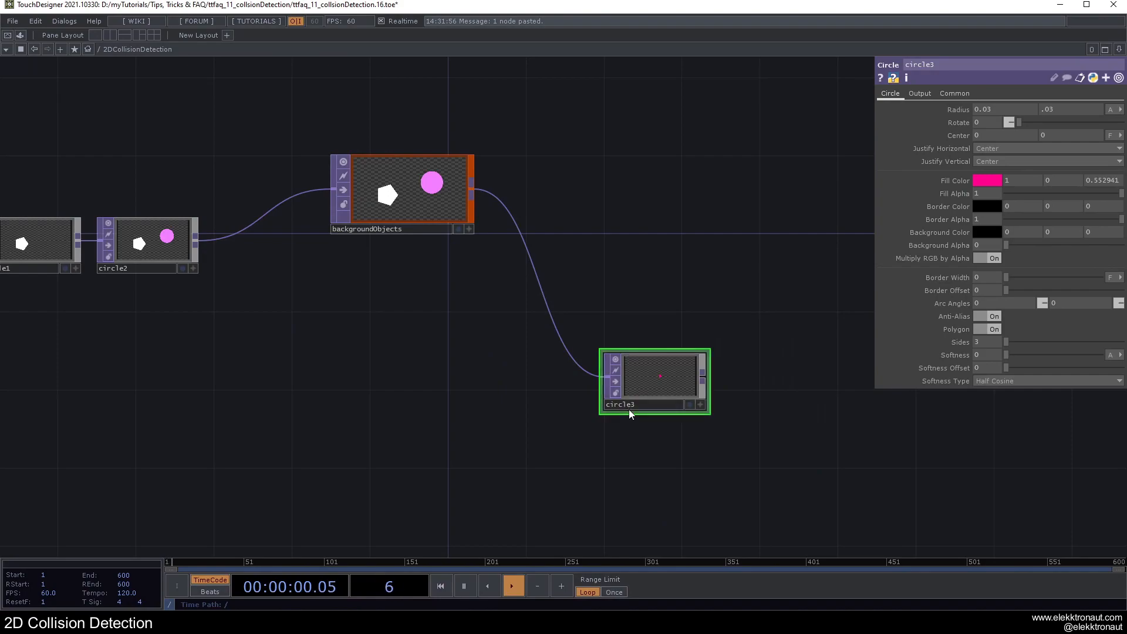
# Step: Rename circle3 as collisionObject
pyautogui.write('isionObject')
pyautogui.press('Return')
# Step: Color the collisionObject node magenta, enlarge it and move it slightly closer to backgroundObjects
pyautogui.press('c')
pyautogui.click(41, 539)
pyautogui.moveTo(708, 411); pyautogui.dragTo(763, 453)
pyautogui.moveTo(694, 407); pyautogui.dragTo(662, 385)
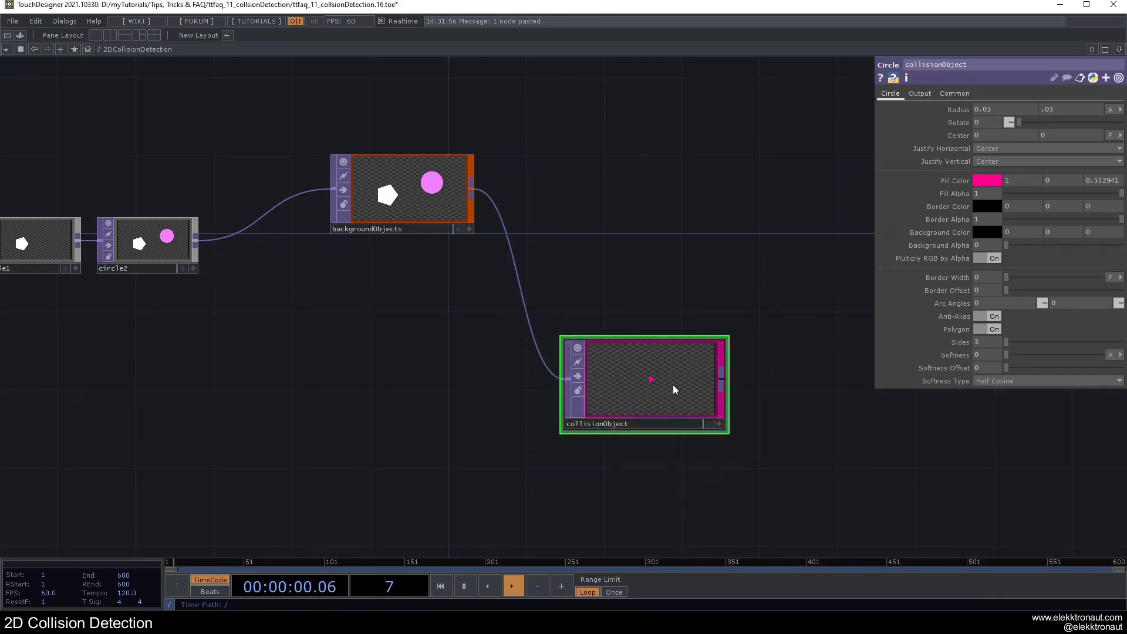
pyautogui.moveTo(728, 339); pyautogui.dragTo(718, 345)
# Step: Append a Null TOP to collisionObject, placed well away from it to leave room in between
pyautogui.scroll(-4, 711, 338)
pyautogui.moveTo(652, 296); pyautogui.dragTo(418, 277)
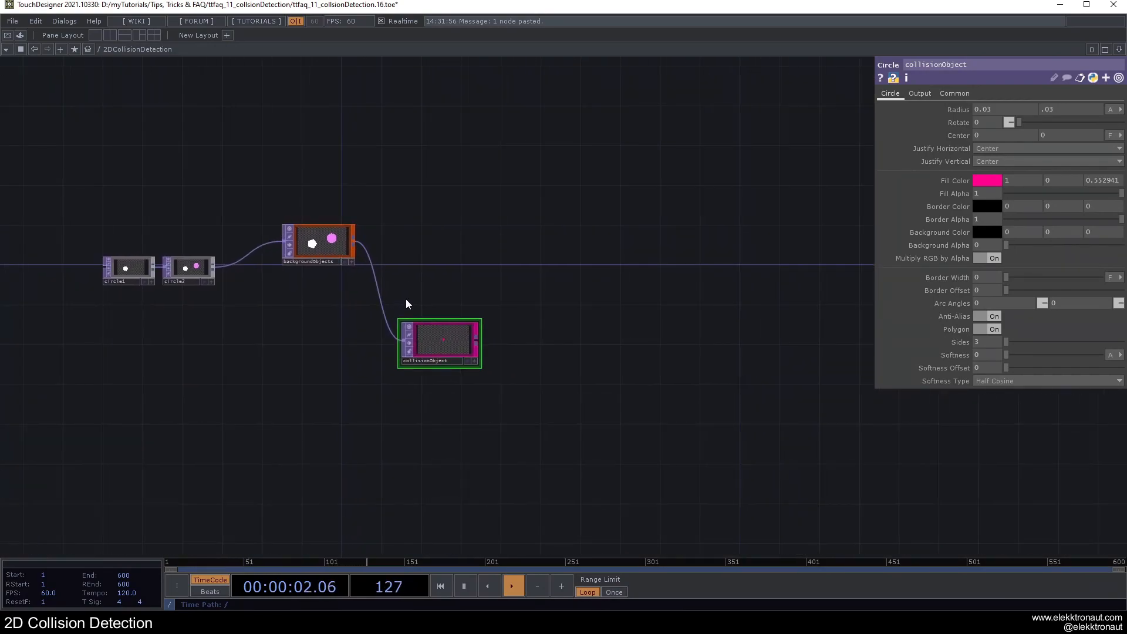
pyautogui.hotkey('ctrl', 'alt', 'n')
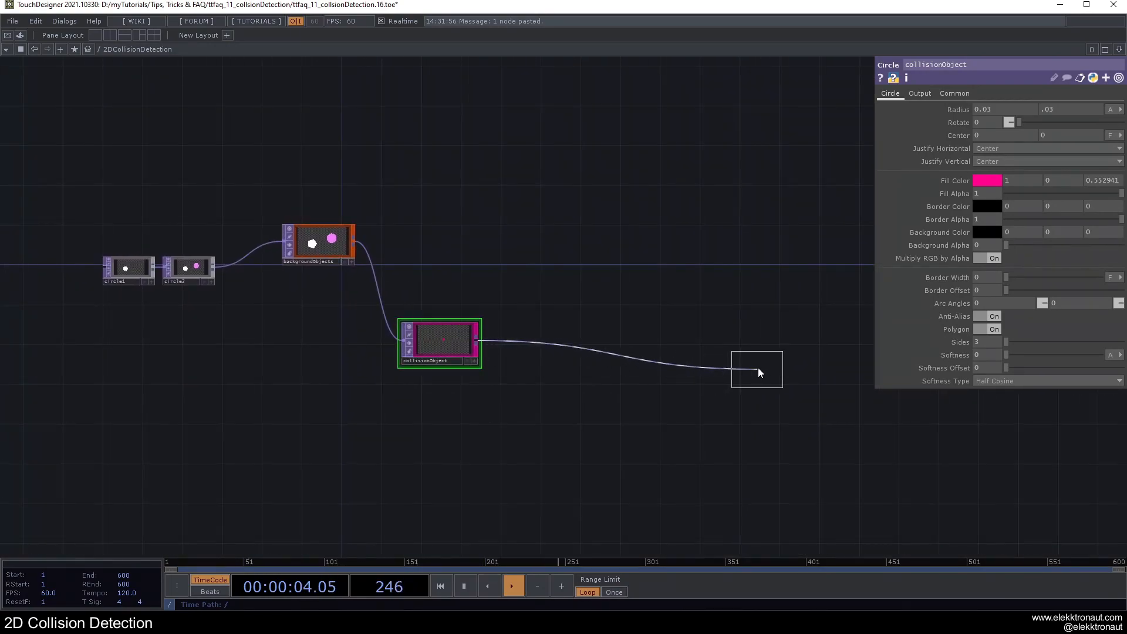
pyautogui.click(780, 344)
pyautogui.moveTo(780, 344); pyautogui.dragTo(794, 345)
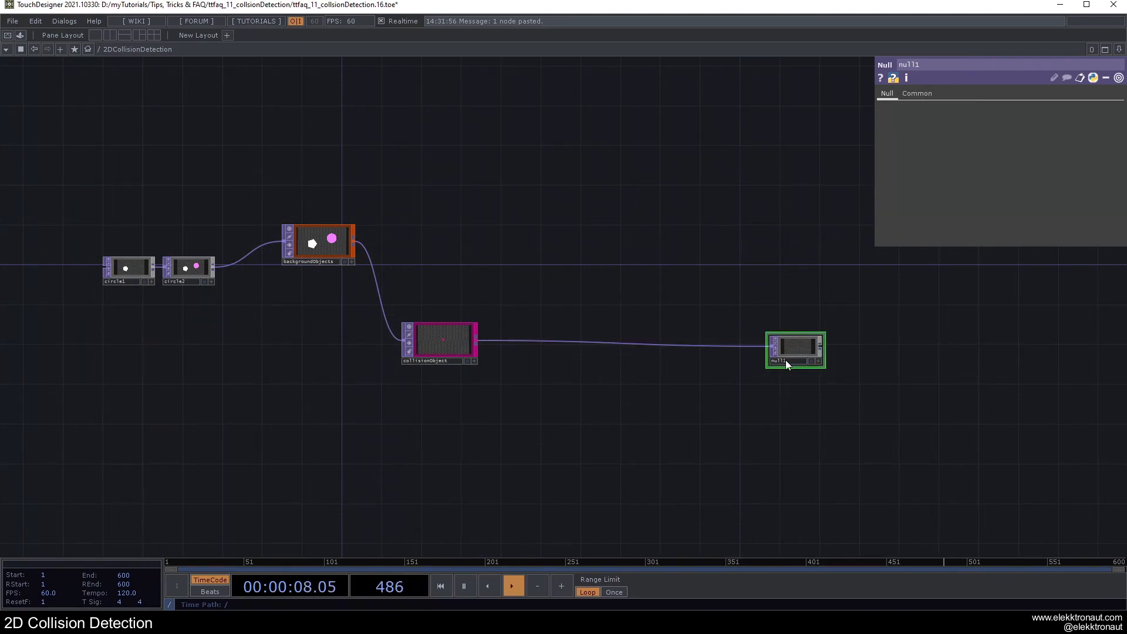
# Step: Rename the Null TOP after collisionObject as bg and shift it slightly closer to collisionObject
pyautogui.click(786, 361)
pyautogui.write('bg')
pyautogui.press('Return')
pyautogui.moveTo(790, 346); pyautogui.dragTo(758, 341)
# Step: Go up to the root network, select the perform window component, and preview its output window
pyautogui.scroll(-5, 611, 386)
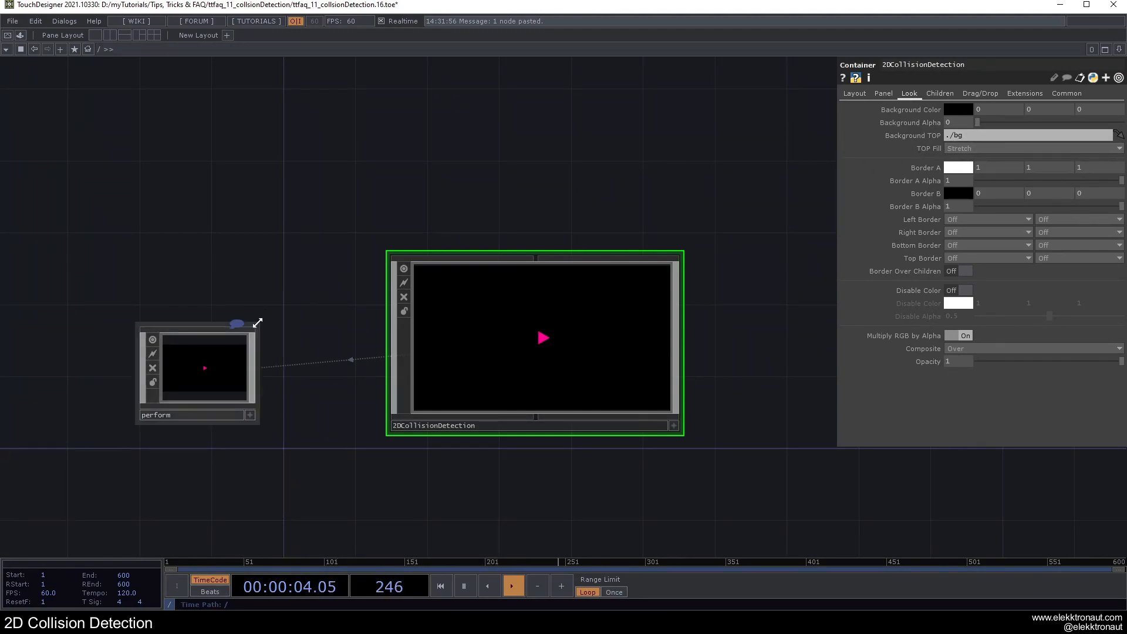
pyautogui.moveTo(276, 296); pyautogui.dragTo(285, 296)
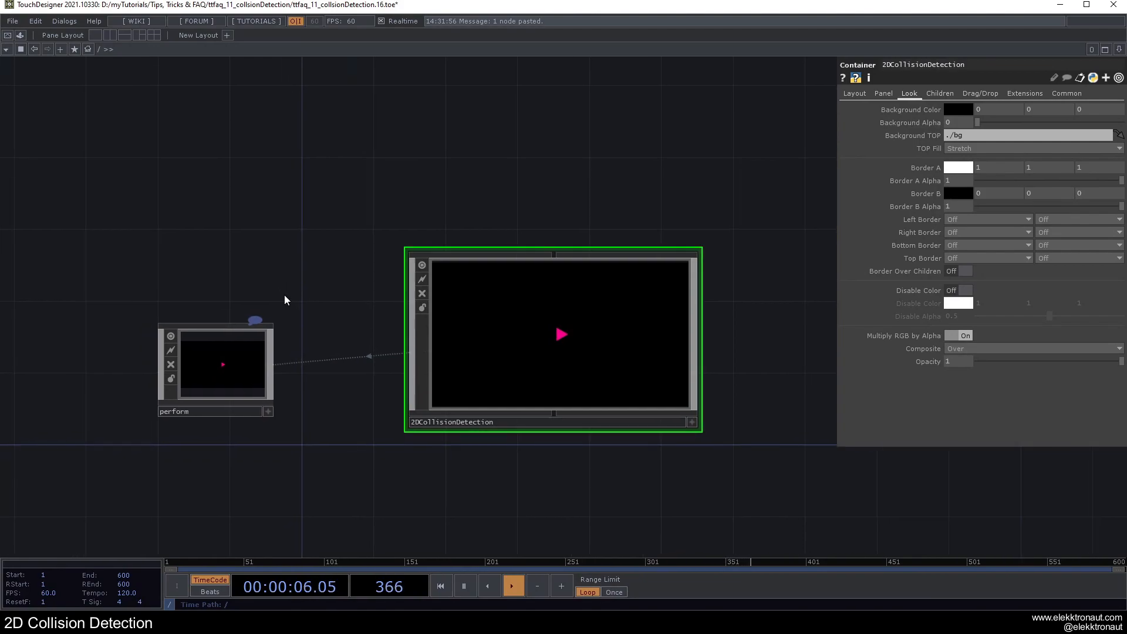
pyautogui.click(226, 356)
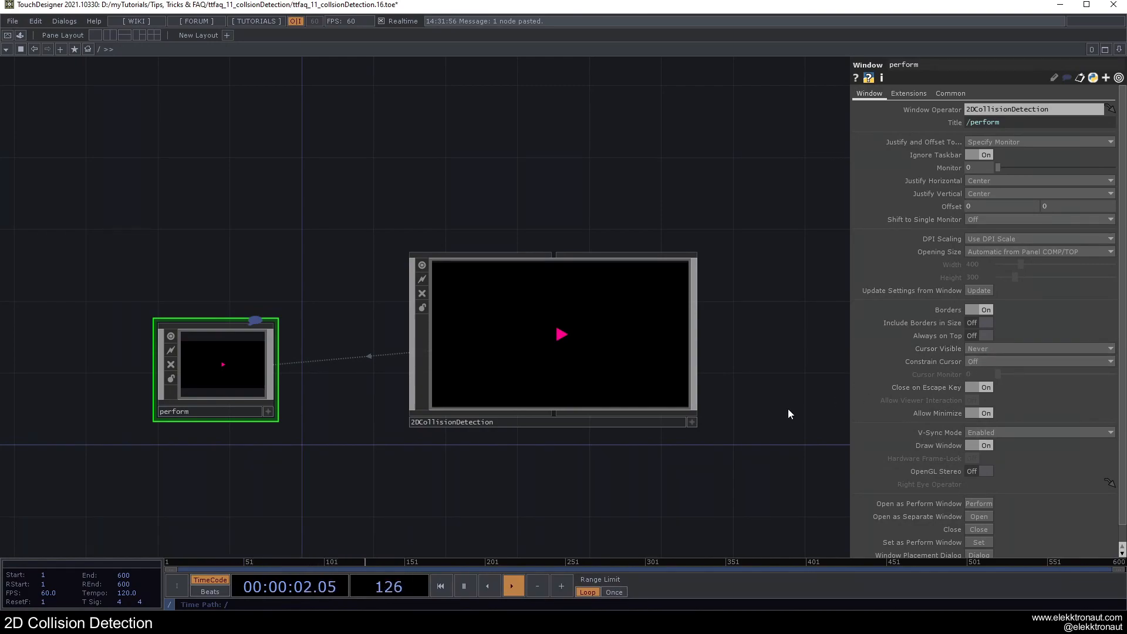
pyautogui.press('F1')
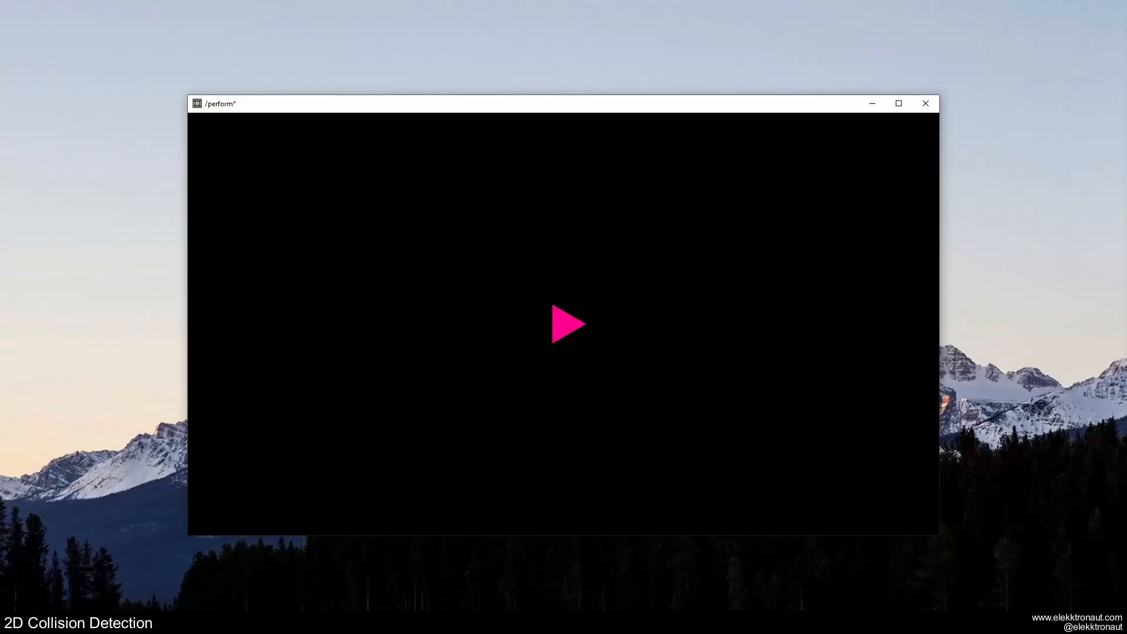
pyautogui.press('Escape')
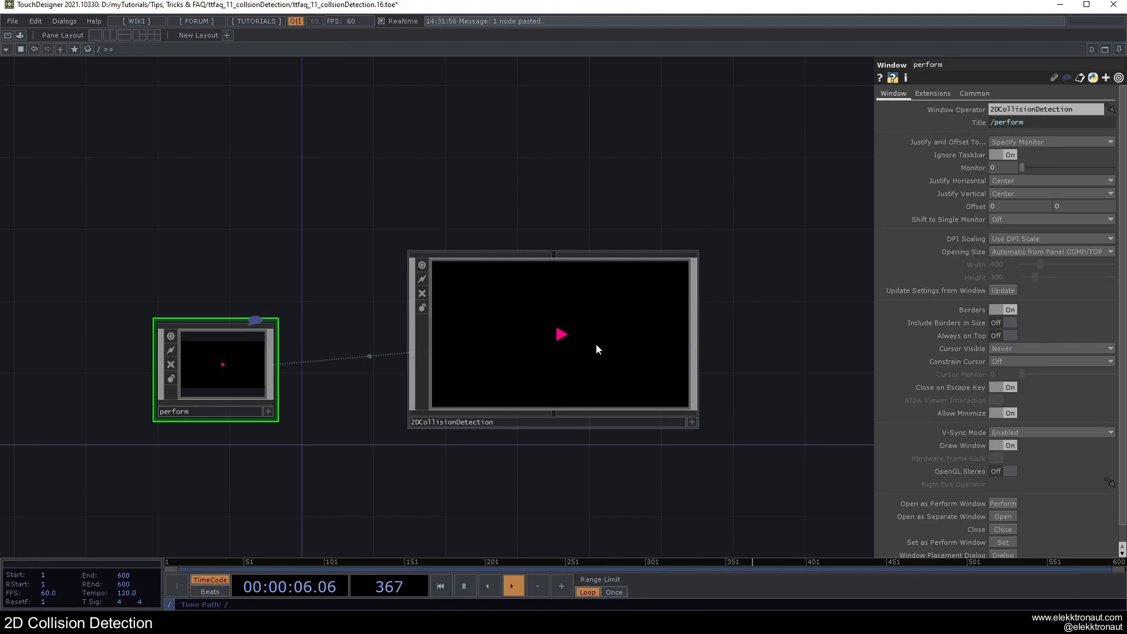
# Step: Change the Cursor Visible option of the perform window component and preview the output window again
pyautogui.click(1016, 348)
pyautogui.click(1012, 359)
pyautogui.press('F1')
pyautogui.press('Escape')
# Step: Enter the 2DCollisionDetection network and open a floating viewer of its container, shrunk and placed clear of the nodes
pyautogui.press('i')
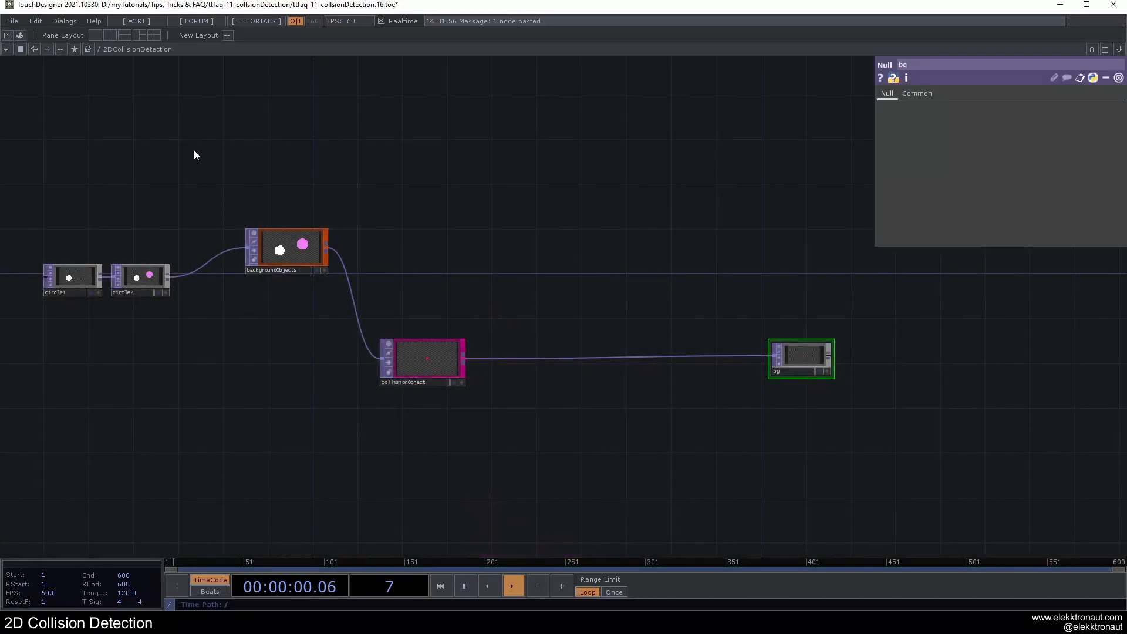
pyautogui.rightClick(108, 47)
pyautogui.click(126, 54)
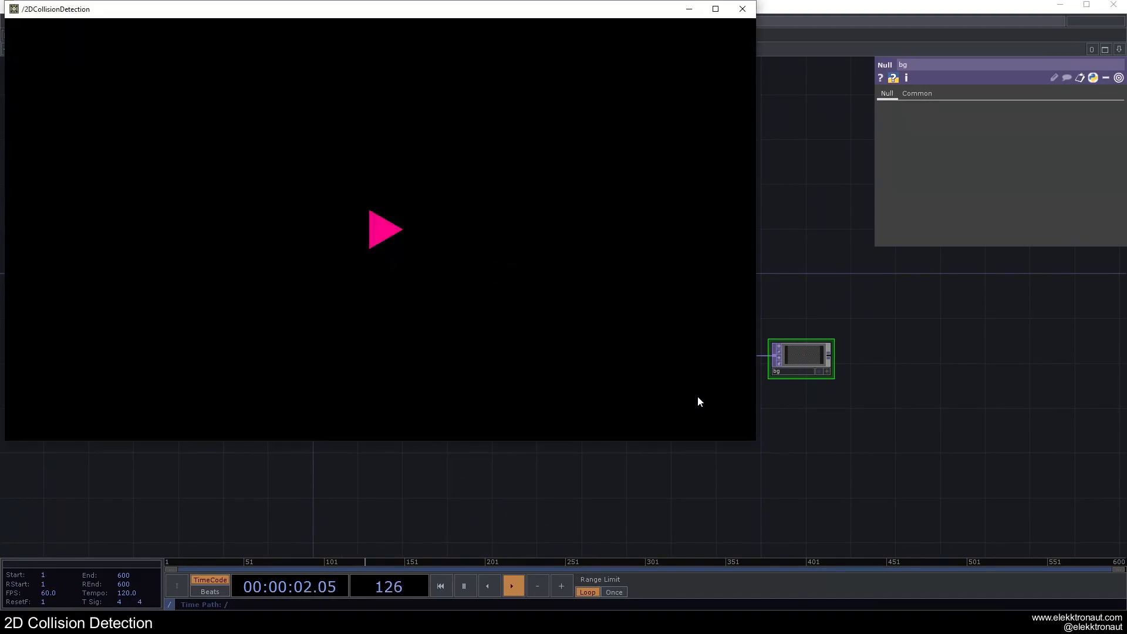
pyautogui.moveTo(754, 445); pyautogui.dragTo(268, 166)
pyautogui.moveTo(144, 16); pyautogui.dragTo(195, 36)
pyautogui.moveTo(615, 257); pyautogui.dragTo(691, 231)
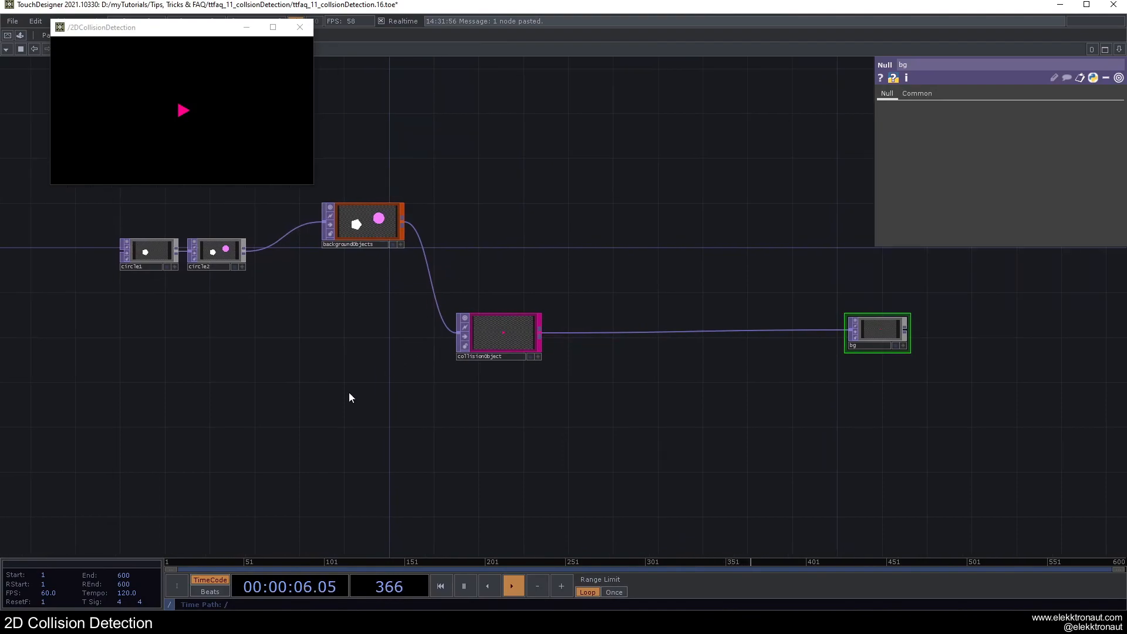
# Step: Add a Panel CHOP in the empty area below the circle1 and circle2 nodes
pyautogui.moveTo(404, 420); pyautogui.dragTo(486, 438)
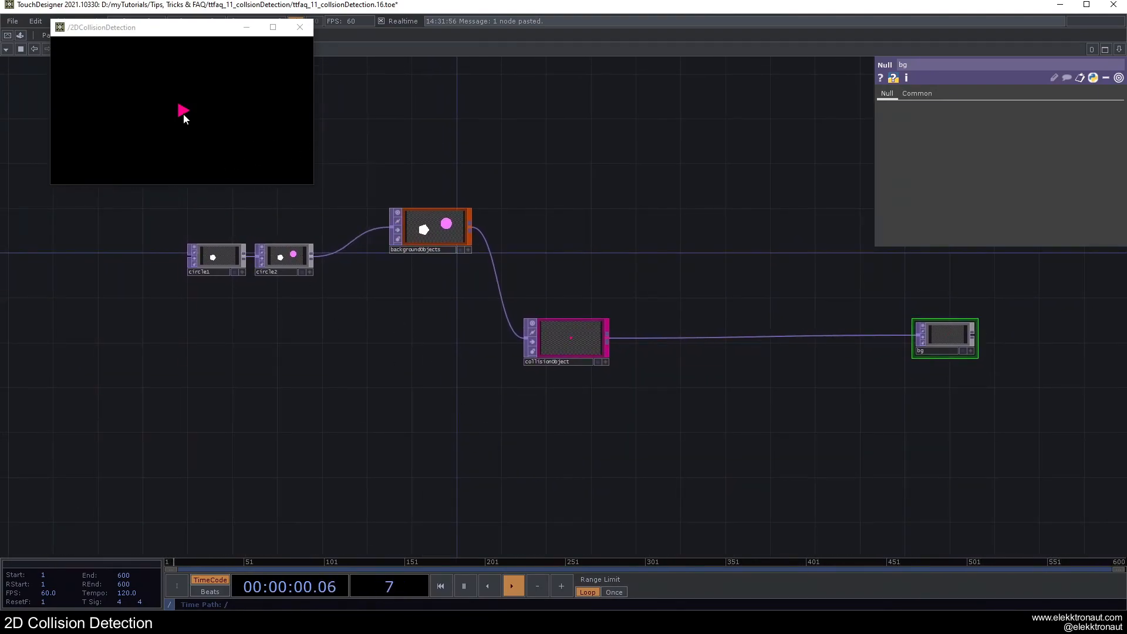
pyautogui.press('Tab')
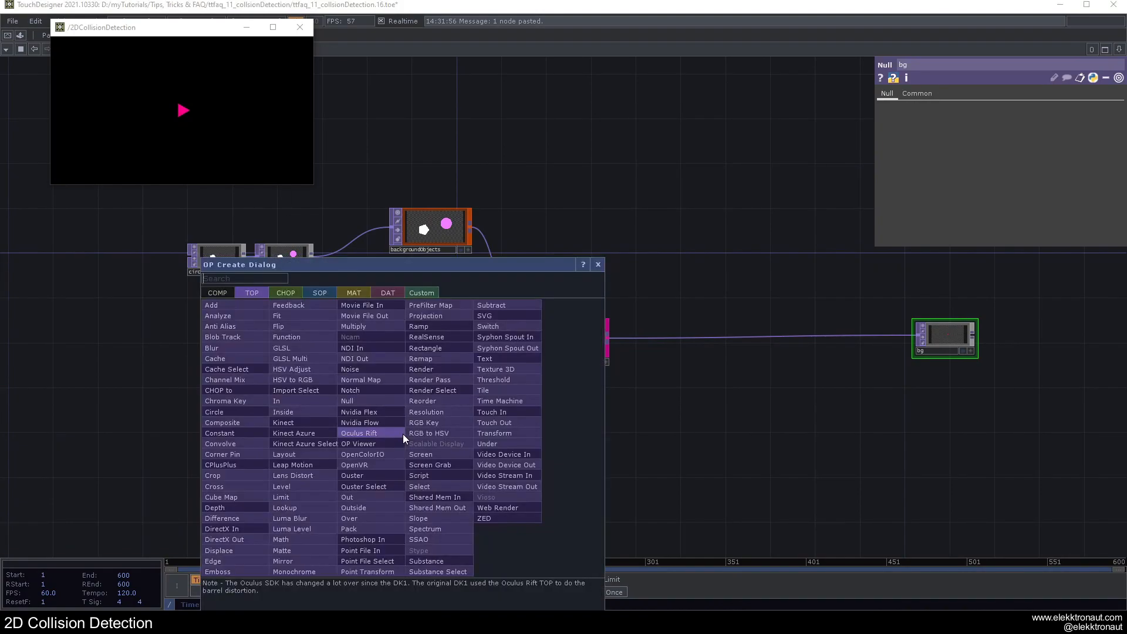
pyautogui.write('pa')
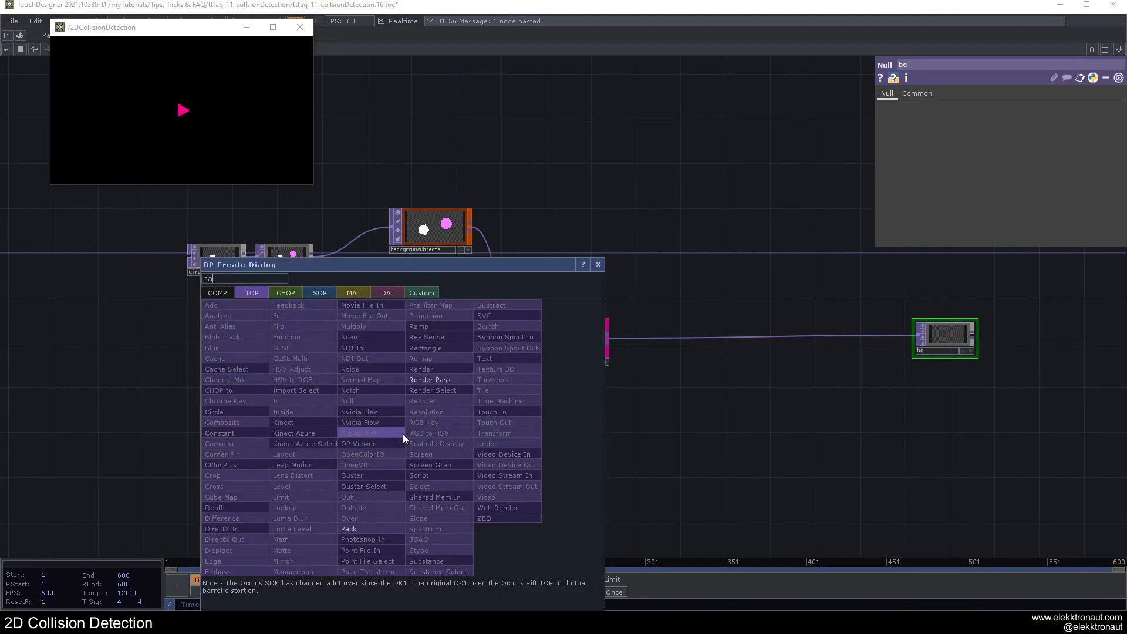
pyautogui.click(291, 288)
pyautogui.click(442, 536)
pyautogui.click(373, 442)
pyautogui.scroll(5, 368, 446)
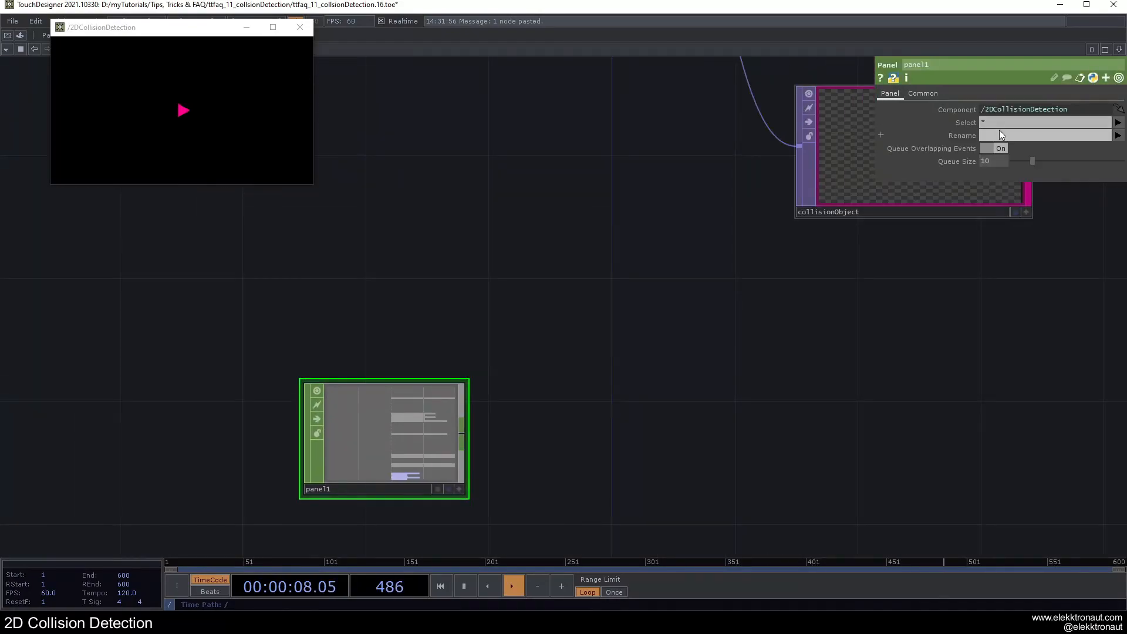
# Step: Limit the Panel CHOP's selected channels to rollu and rollv
pyautogui.click(1117, 123)
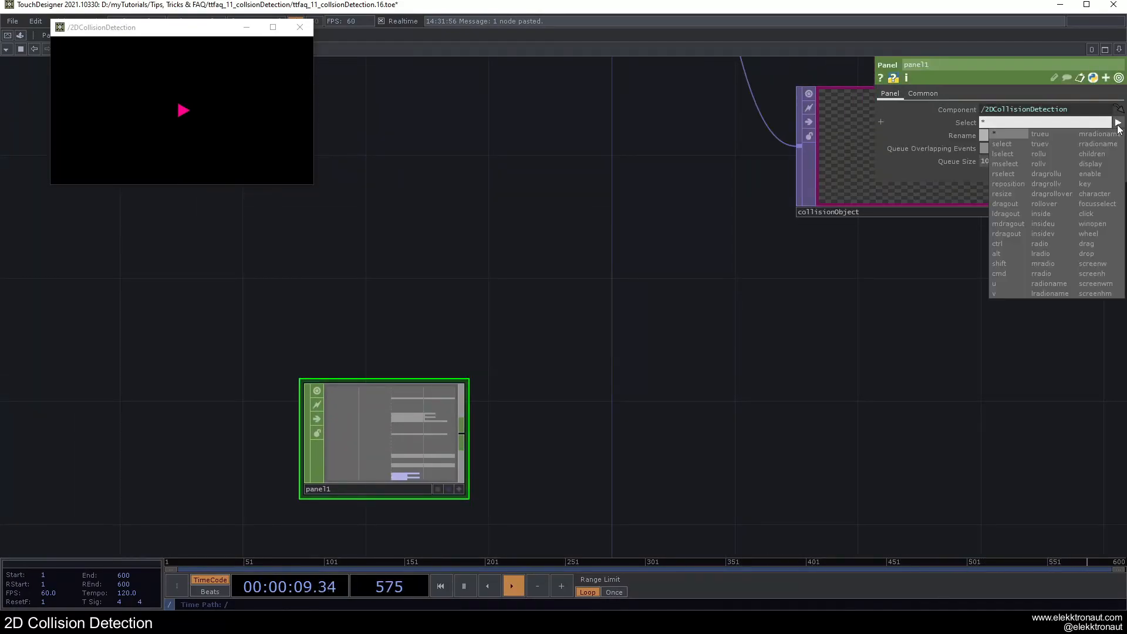
pyautogui.click(1038, 154)
pyautogui.click(1117, 122)
pyautogui.click(1038, 164)
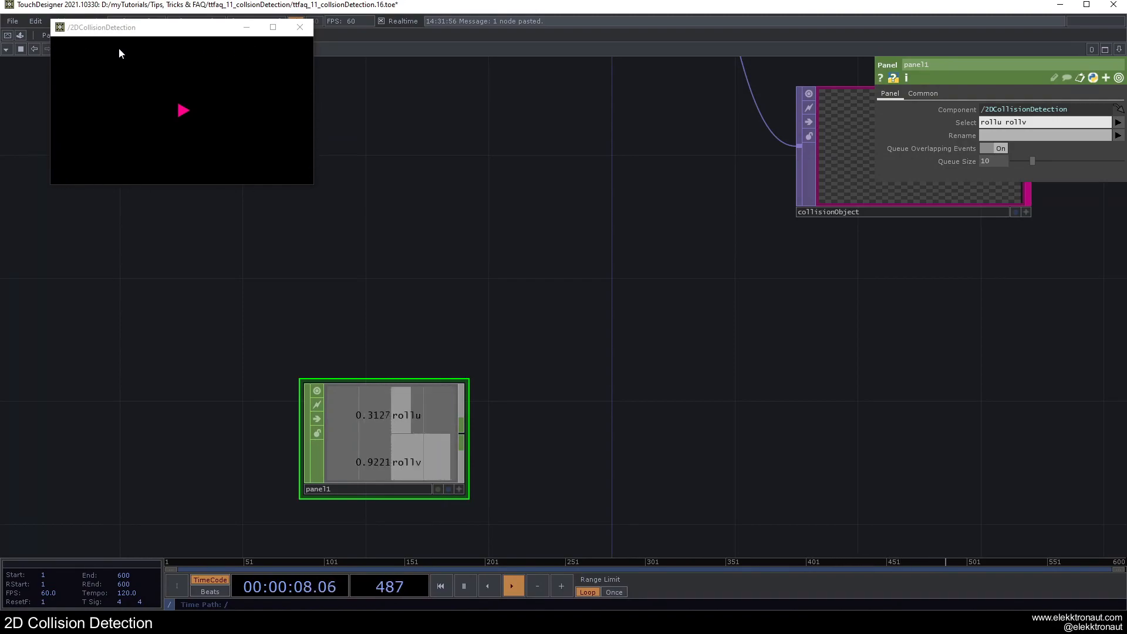
# Step: Append a Math CHOP to panel1 and place it right beside it
pyautogui.scroll(-1, 474, 354)
pyautogui.scroll(-2, 474, 354)
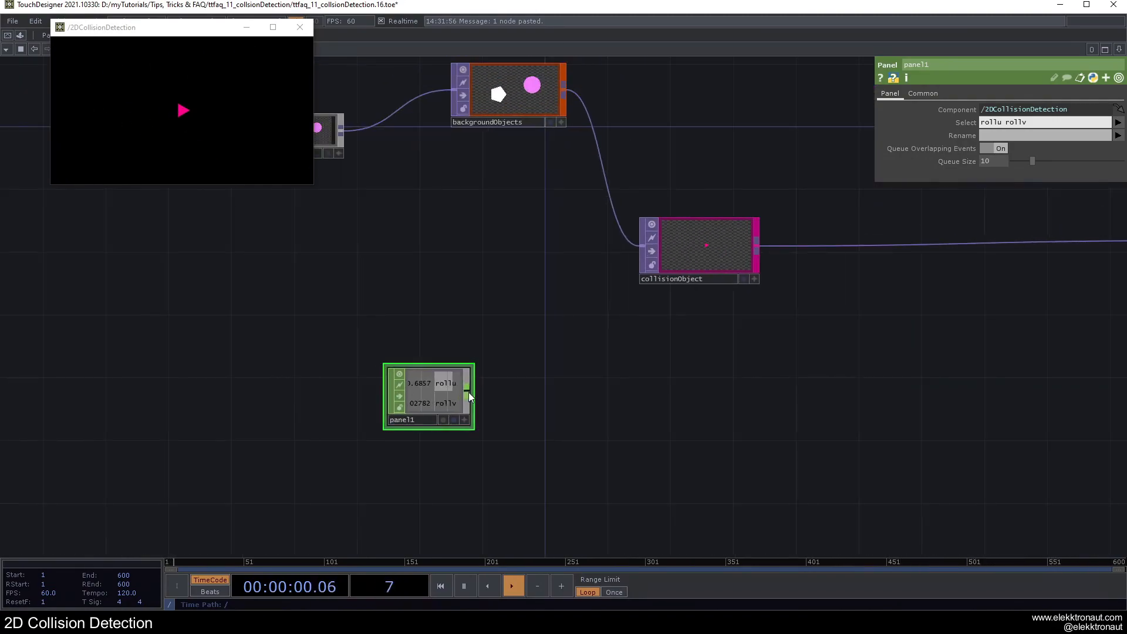
pyautogui.press('Tab')
pyautogui.write('ma')
pyautogui.click(499, 295)
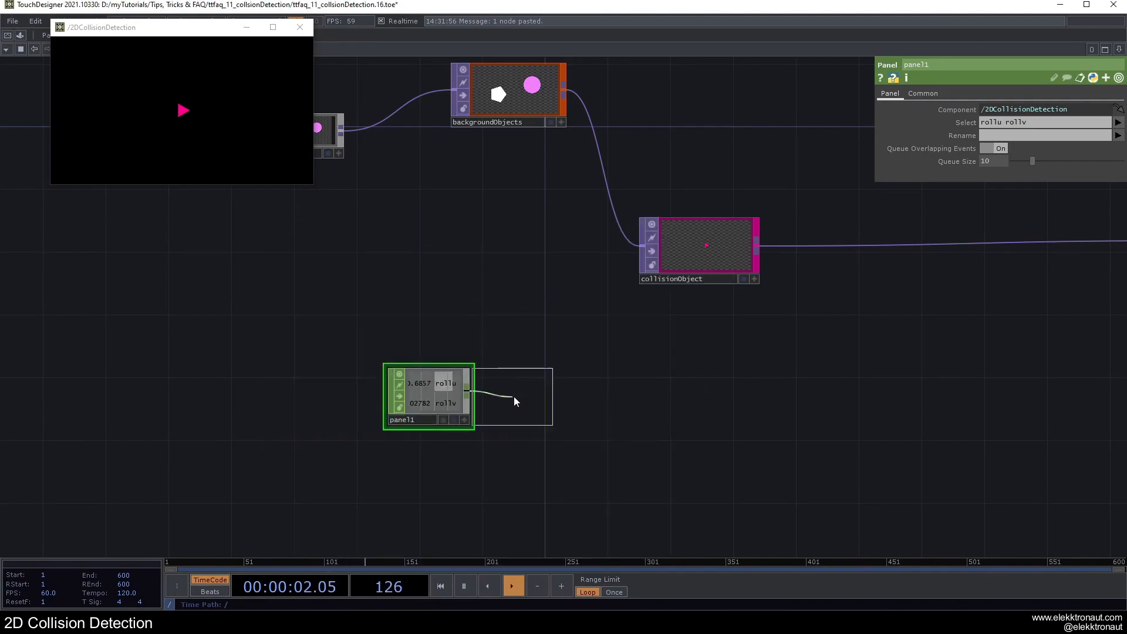
pyautogui.click(541, 389)
# Step: Test collisionObject's horizontal range by moving its center X to -0.4 and ending at 0.5
pyautogui.click(722, 248)
pyautogui.moveTo(563, 399); pyautogui.dragTo(461, 441)
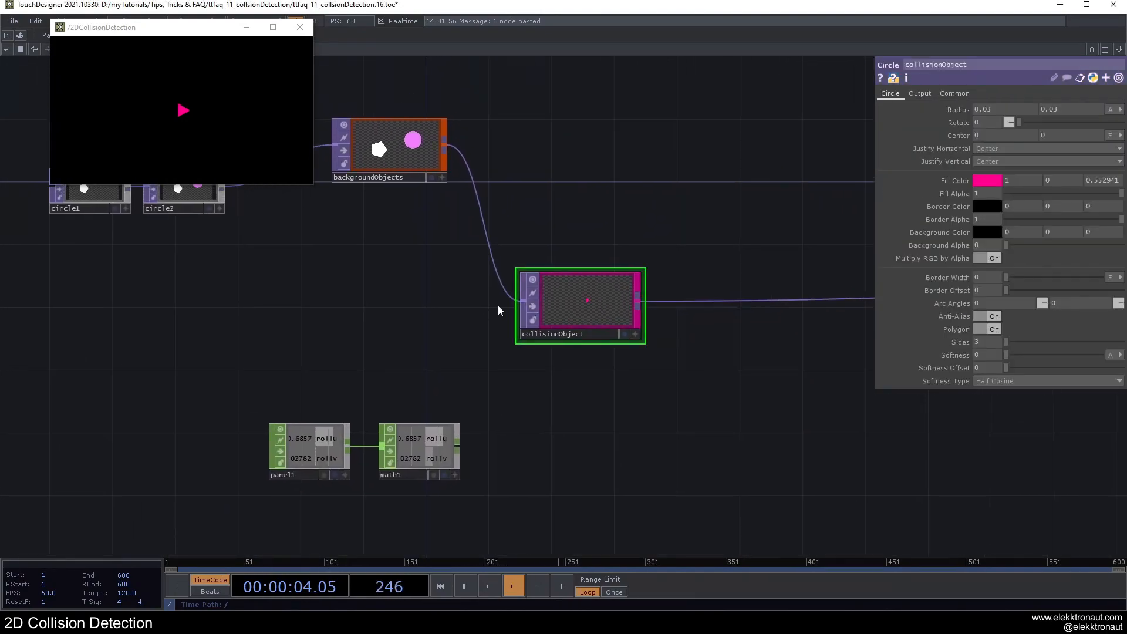
pyautogui.moveTo(518, 347); pyautogui.dragTo(599, 288)
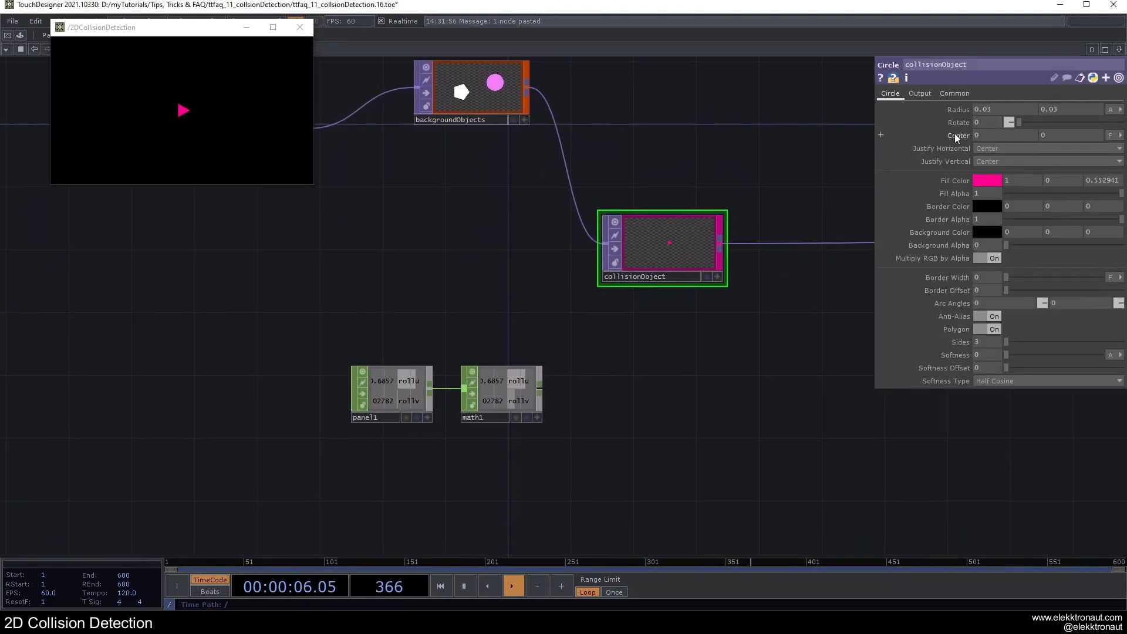
pyautogui.moveTo(987, 137); pyautogui.dragTo(983, 113, button='middle')
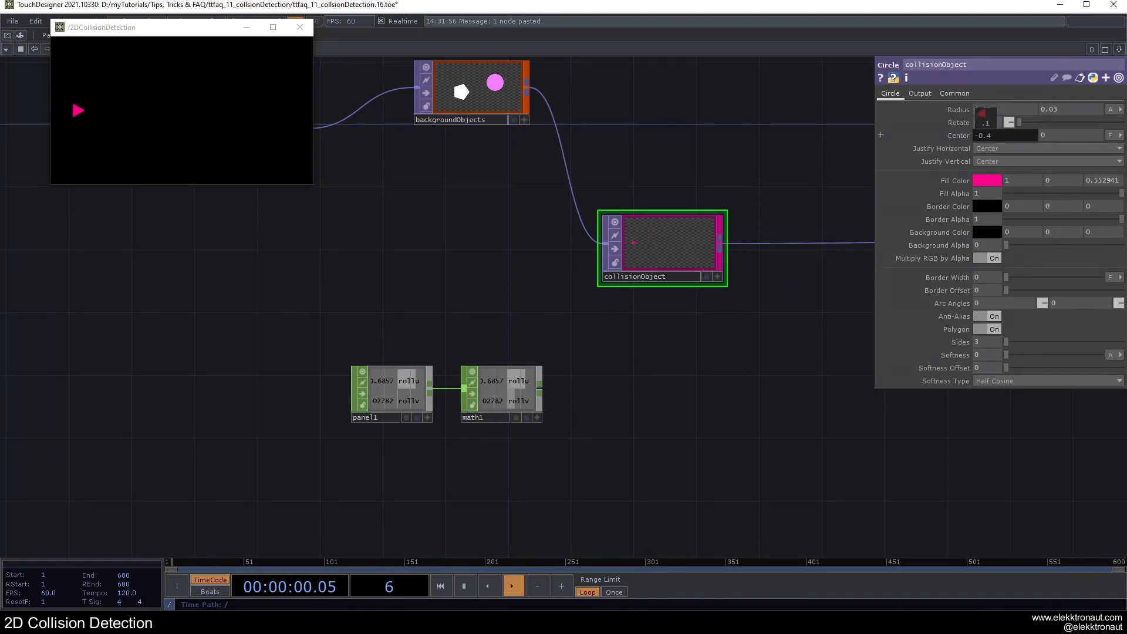
pyautogui.moveTo(982, 113); pyautogui.dragTo(991, 113, button='middle')
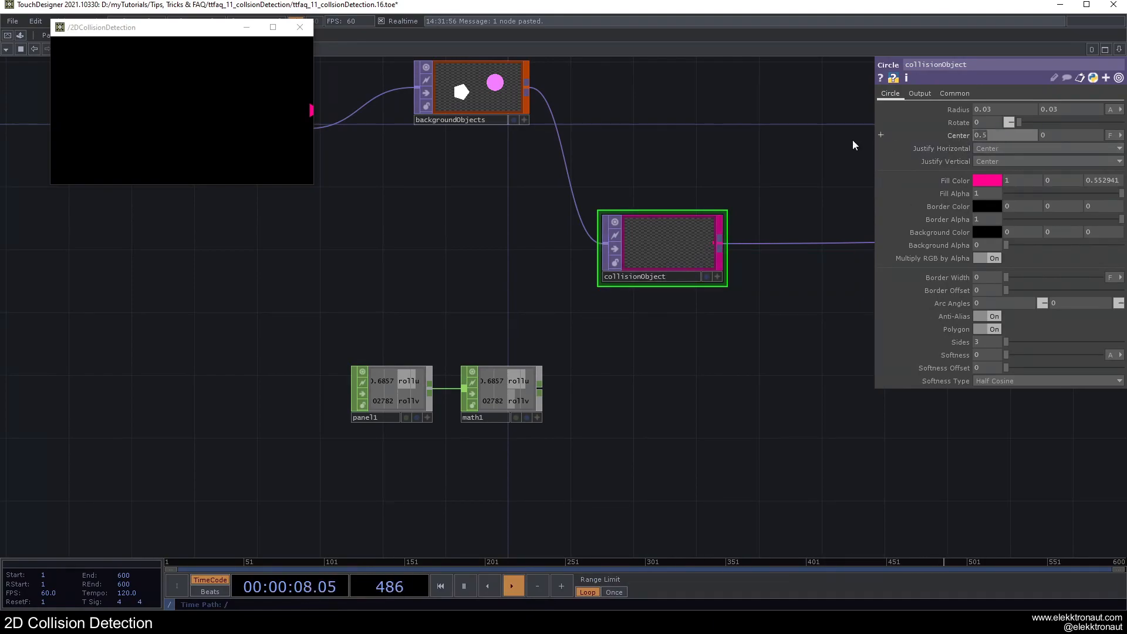
# Step: Set math1's To Range to -0.5 and 0.5 so the mouse channels are centered
pyautogui.click(502, 392)
pyautogui.click(947, 93)
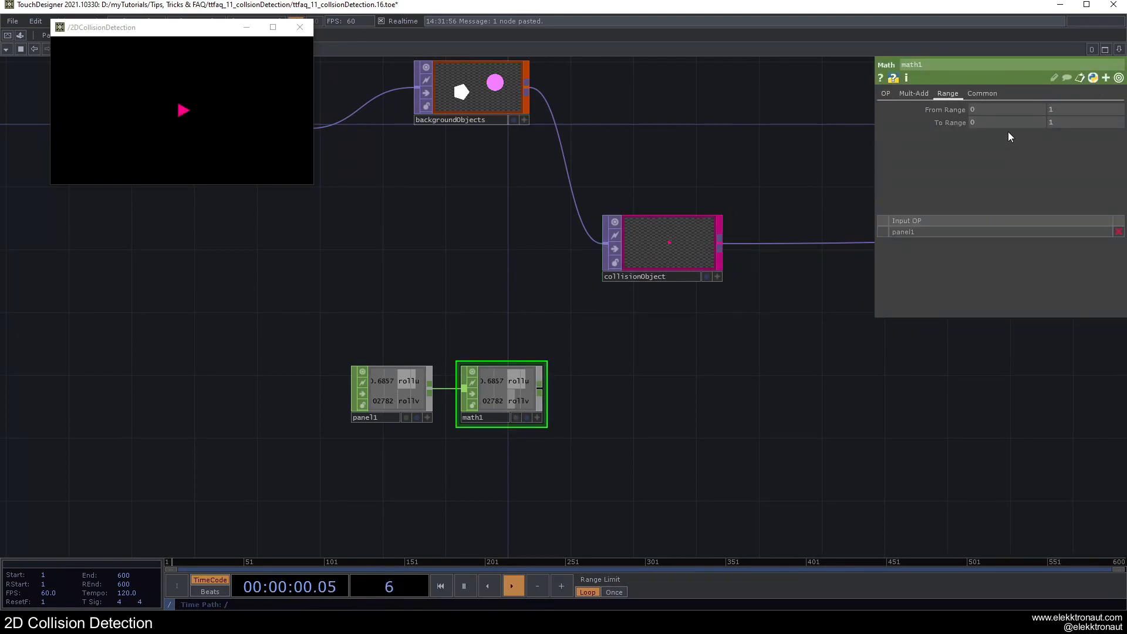
pyautogui.press('Tab')
pyautogui.write('.5')
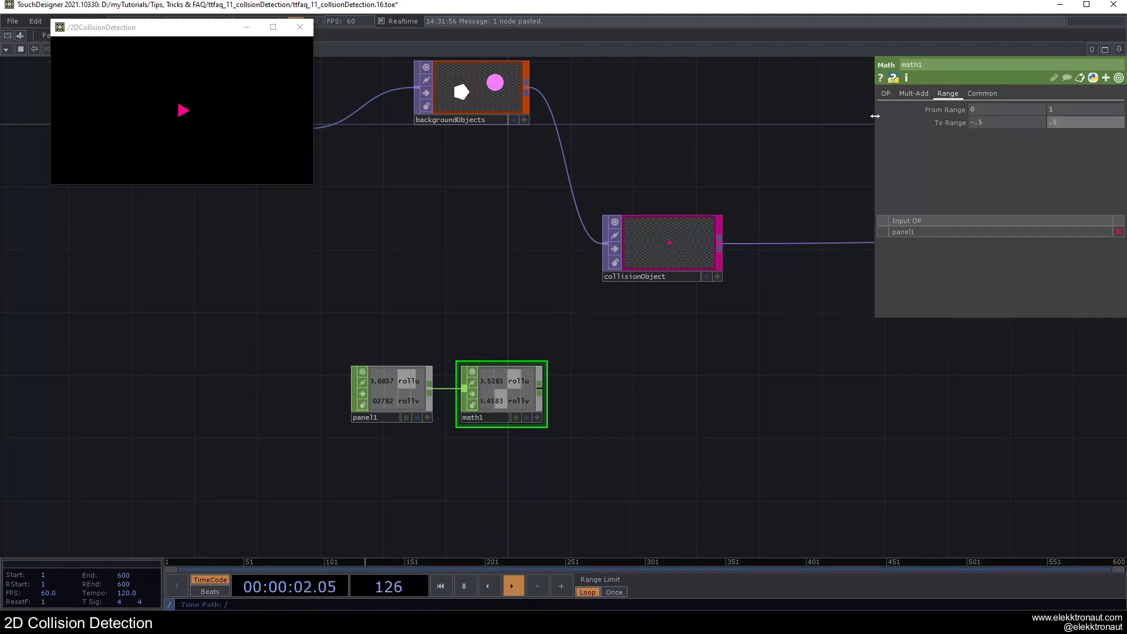
# Step: Append a Null CHOP to math1 and place it below collisionObject
pyautogui.click(505, 383)
pyautogui.hotkey('alt', 'n')
pyautogui.click(685, 388)
# Step: Drive collisionObject's center X and Y with null1's rollu and rollv channels
pyautogui.moveTo(675, 390); pyautogui.dragTo(984, 137)
pyautogui.click(647, 255)
pyautogui.click(695, 418)
pyautogui.click(986, 134)
pyautogui.moveTo(667, 397); pyautogui.dragTo(1060, 137)
pyautogui.click(1061, 133)
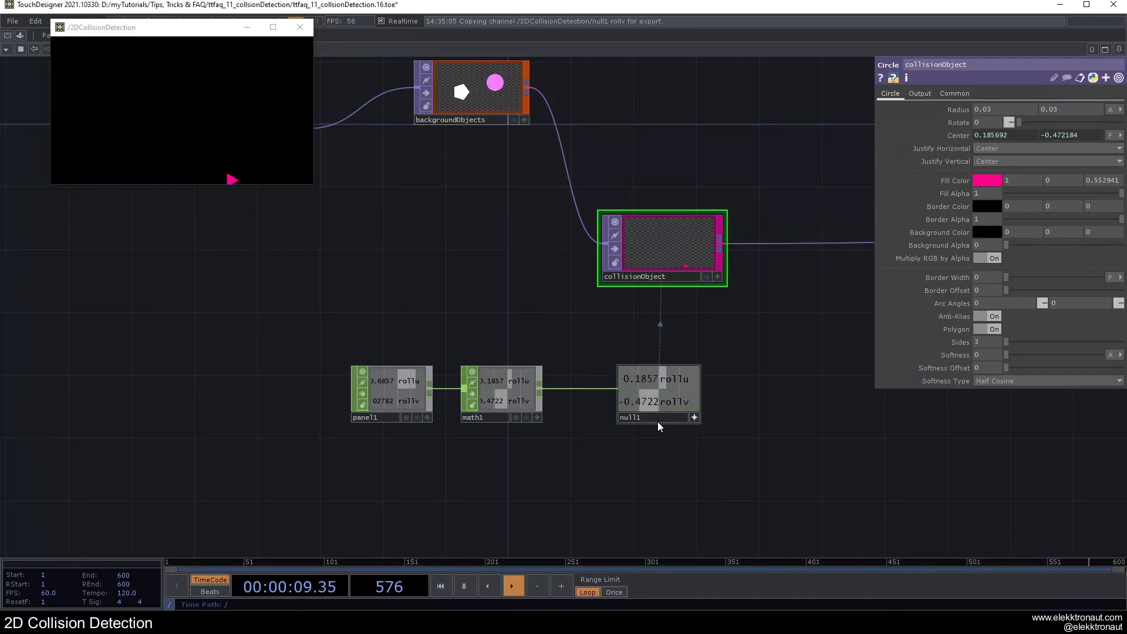
pyautogui.click(692, 417)
# Step: Go up to the root network and set the perform window's Cursor Visible option to Never
pyautogui.scroll(-3, 680, 414)
pyautogui.moveTo(713, 342); pyautogui.dragTo(534, 356)
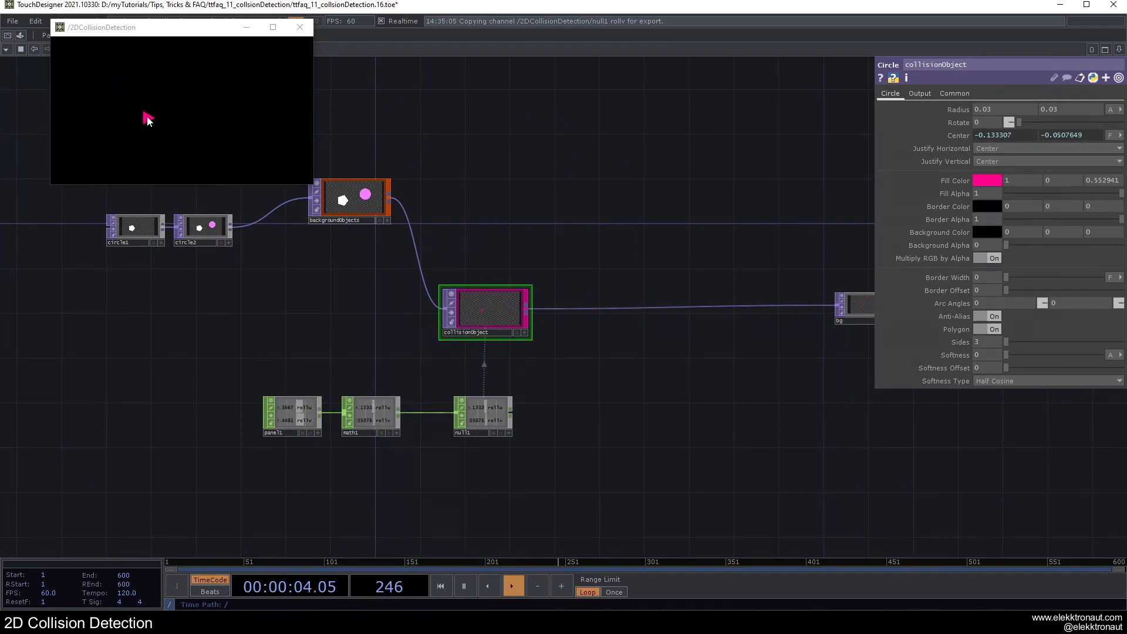
pyautogui.scroll(-6, 472, 230)
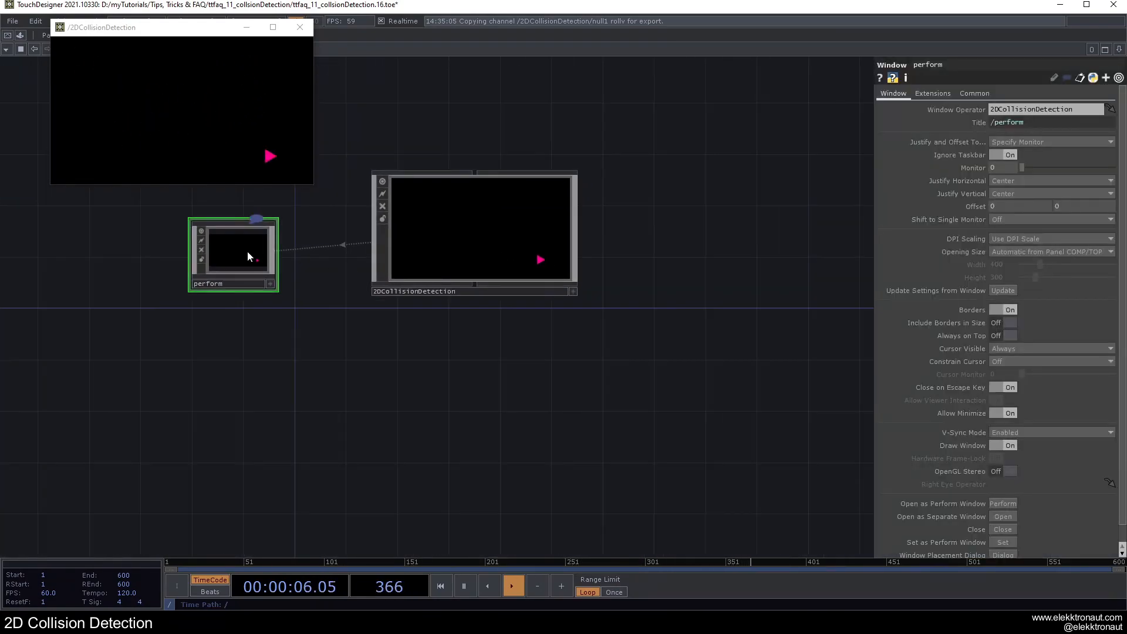
pyautogui.click(1015, 349)
pyautogui.click(1008, 359)
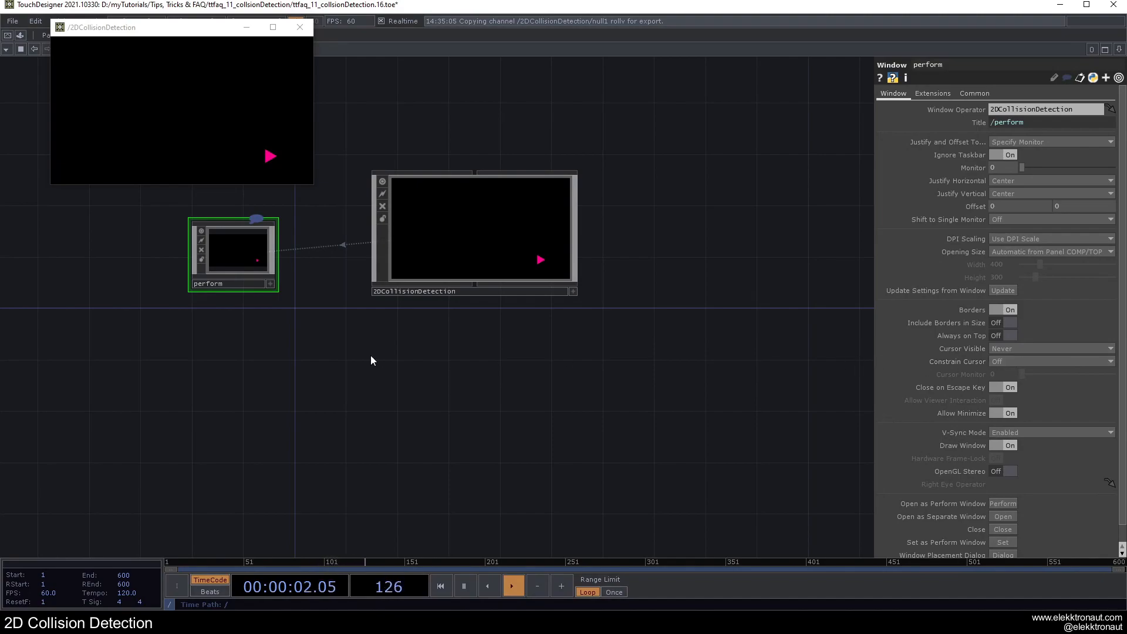
# Step: Close the floating viewer, test the triangle's mouse tracking in Perform Mode, and return to the network editor
pyautogui.click(141, 111)
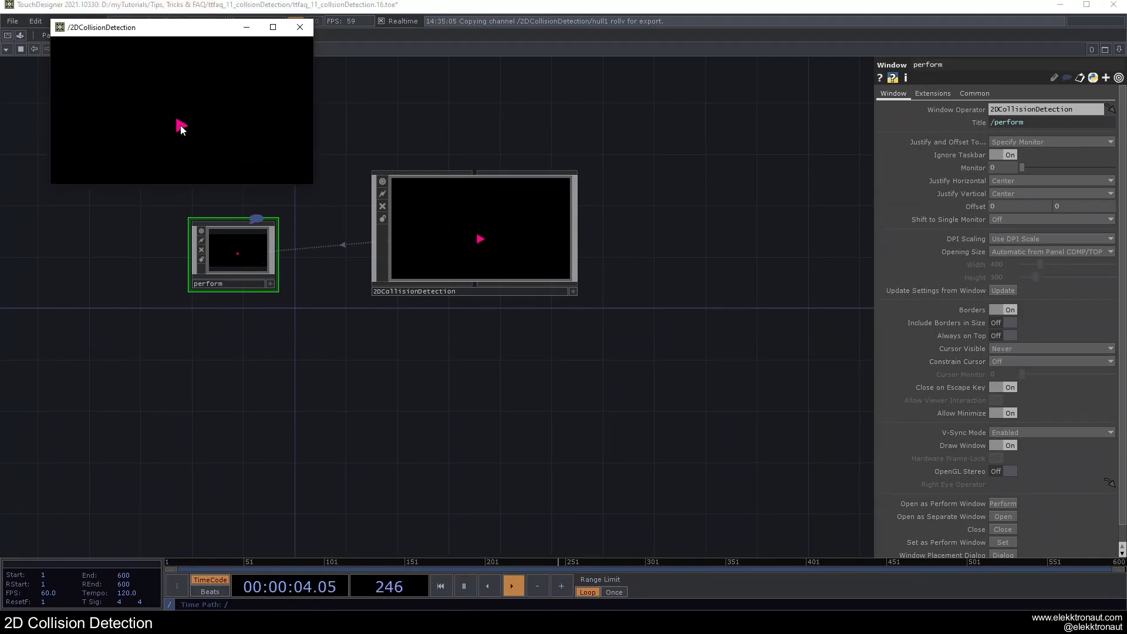
pyautogui.click(300, 27)
pyautogui.press('F1')
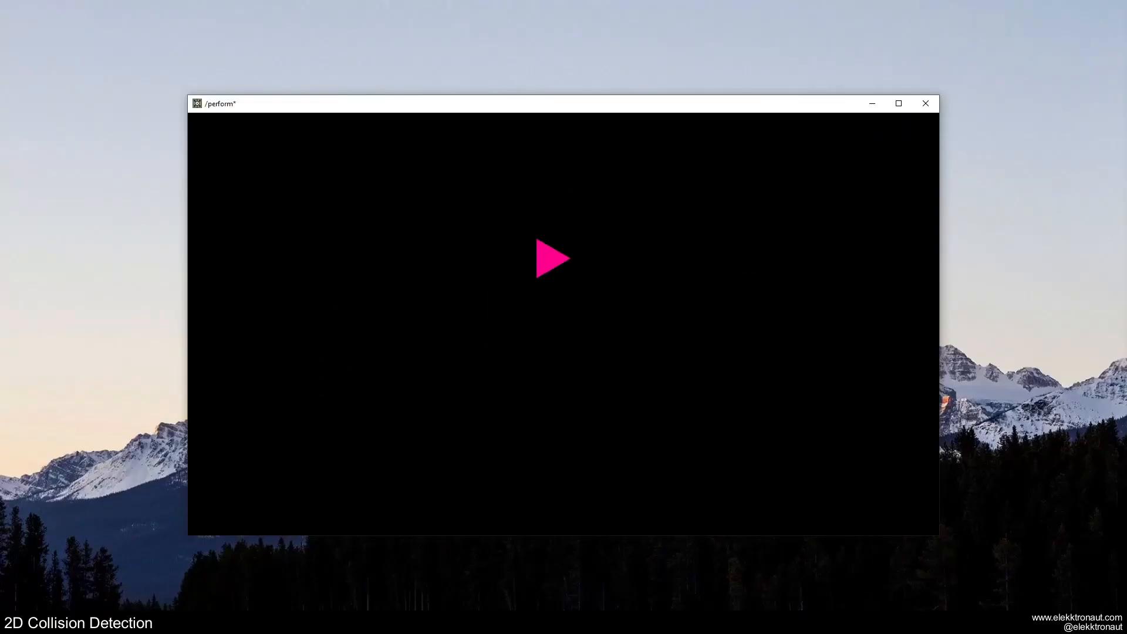
pyautogui.press('Escape')
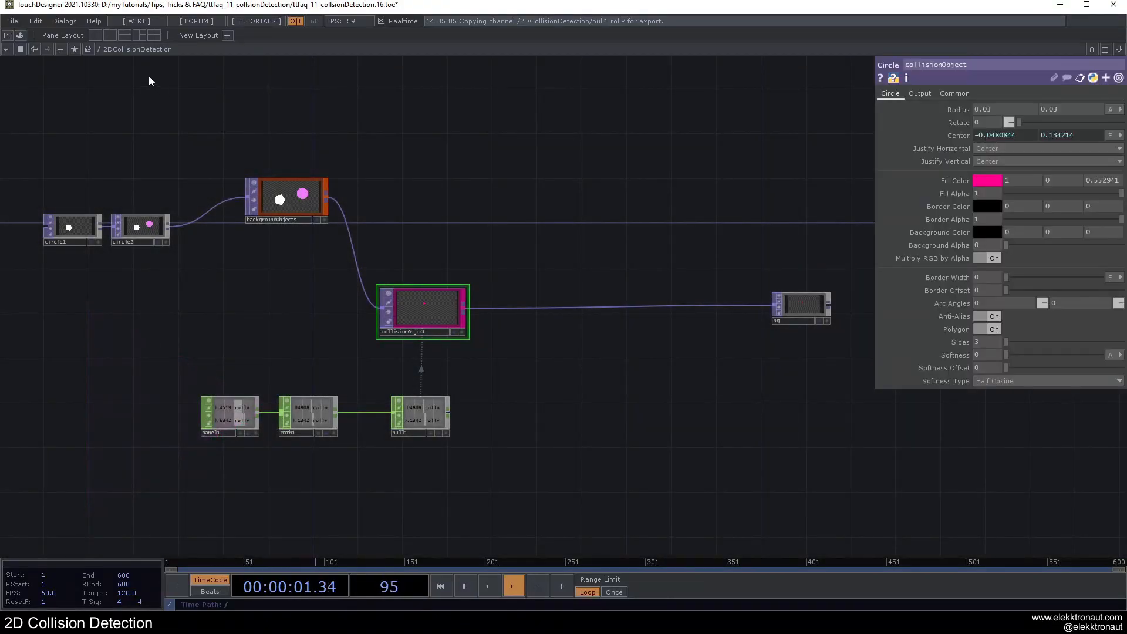
# Step: Reopen a floating viewer of 2DCollisionDetection and shrink it to a small window
pyautogui.rightClick(144, 53)
pyautogui.click(167, 58)
pyautogui.moveTo(751, 439); pyautogui.dragTo(254, 157)
# Step: Inside 2DCollisionDetection, insert a Composite TOP on the wire between collisionObject and bg
pyautogui.click(471, 219)
pyautogui.moveTo(448, 229); pyautogui.dragTo(446, 296)
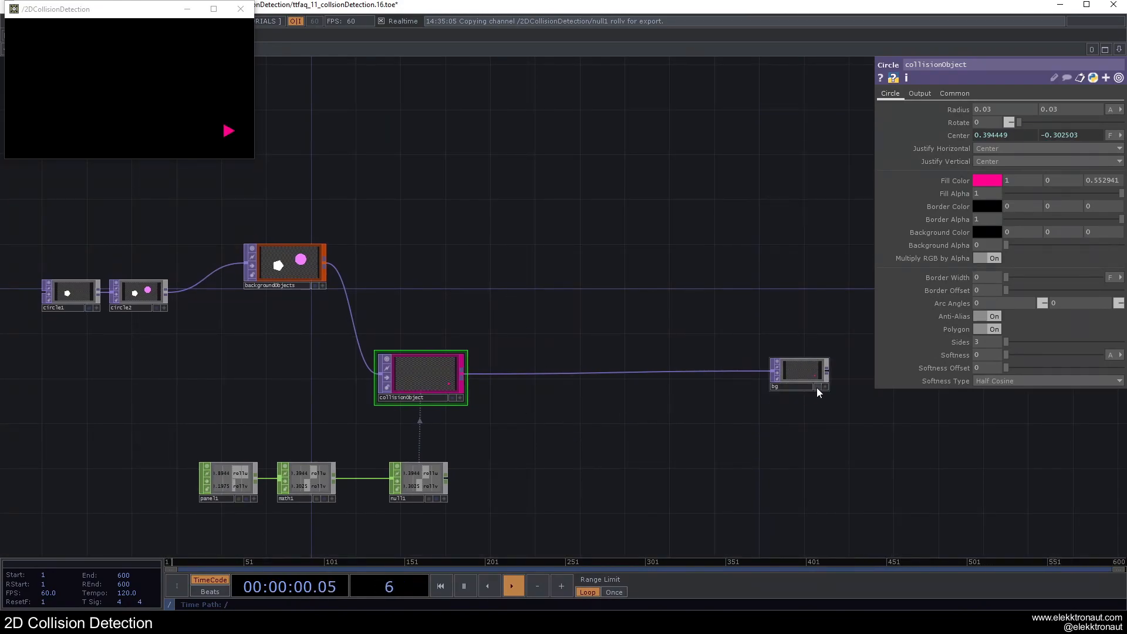
pyautogui.rightClick(624, 361)
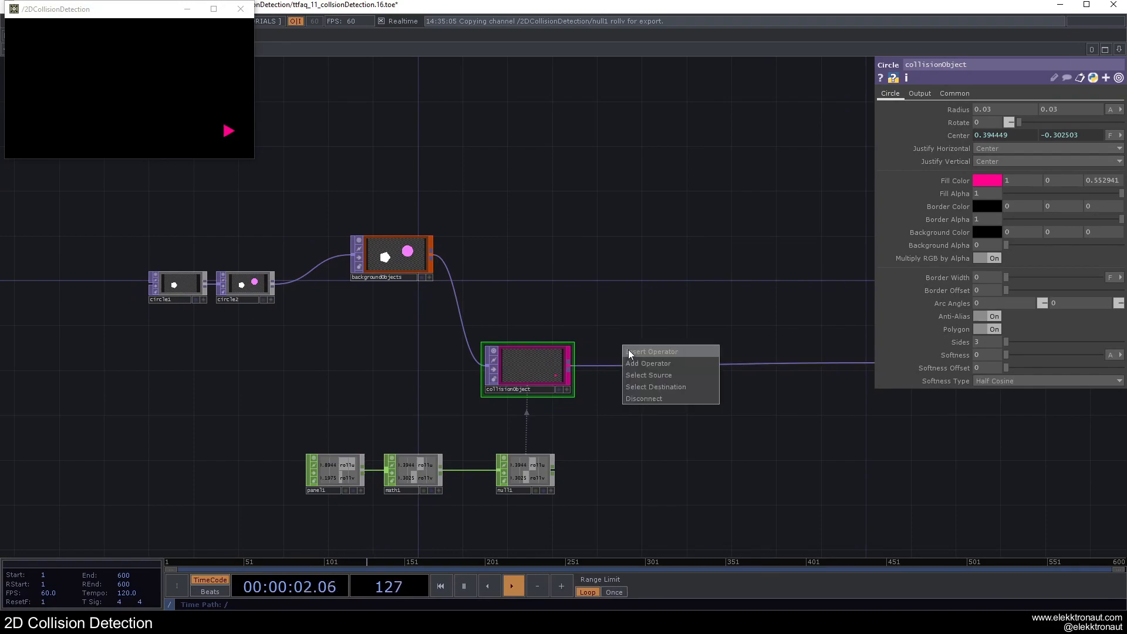
pyautogui.click(629, 347)
pyautogui.write('com')
pyautogui.click(484, 336)
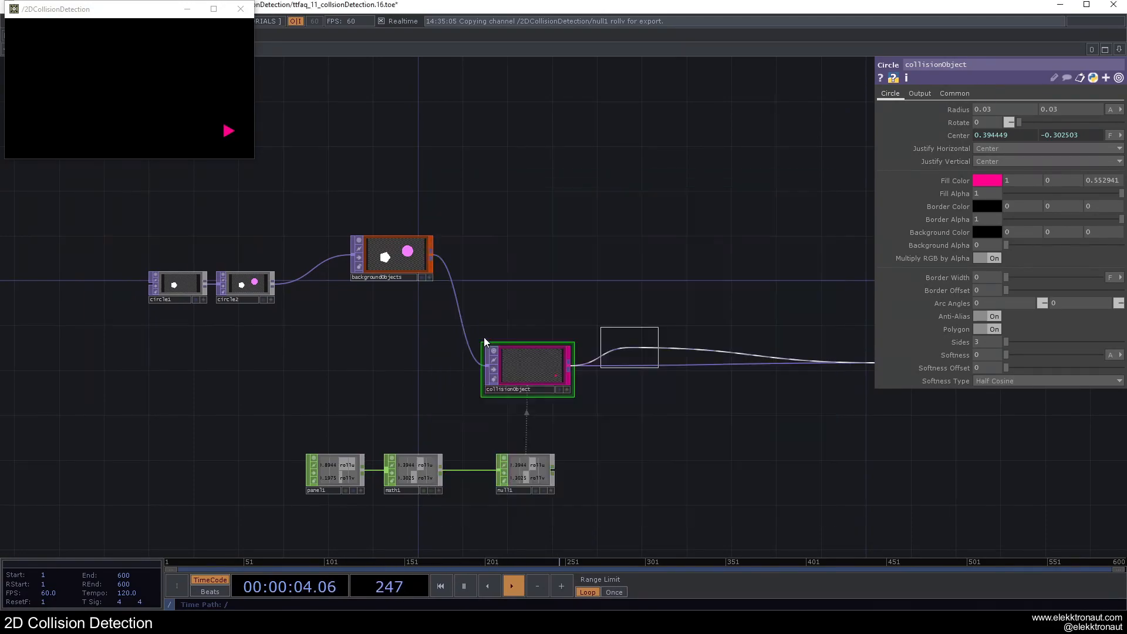
pyautogui.click(735, 362)
# Step: Connect backgroundObjects as comp1's second input and set the composite operation to Over
pyautogui.moveTo(461, 254); pyautogui.dragTo(300, 250)
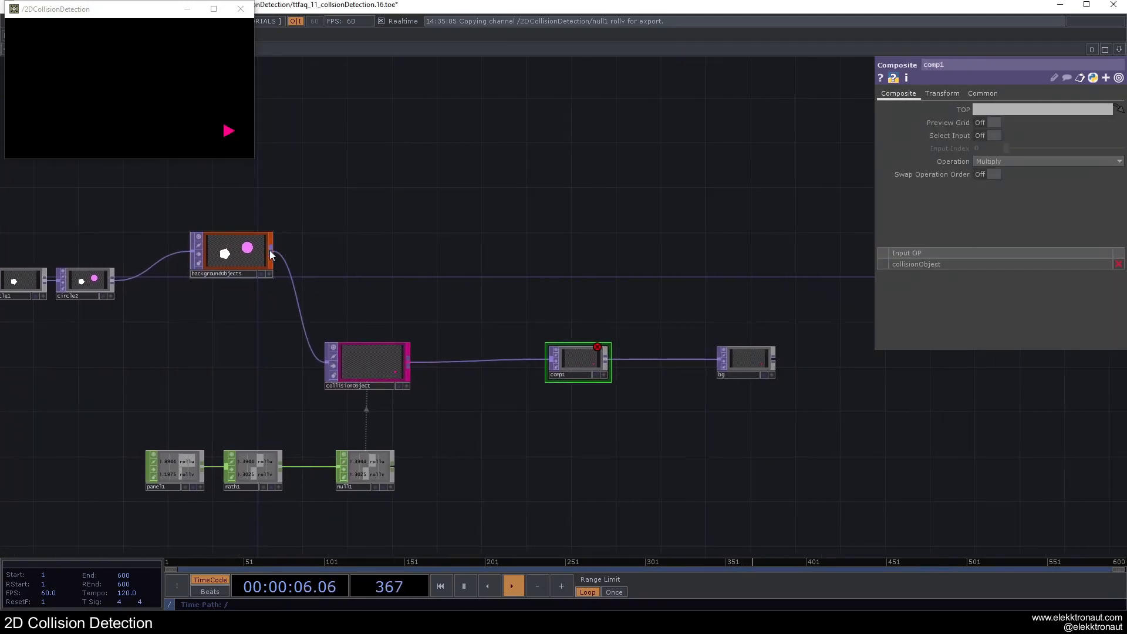
pyautogui.moveTo(354, 283); pyautogui.dragTo(551, 366)
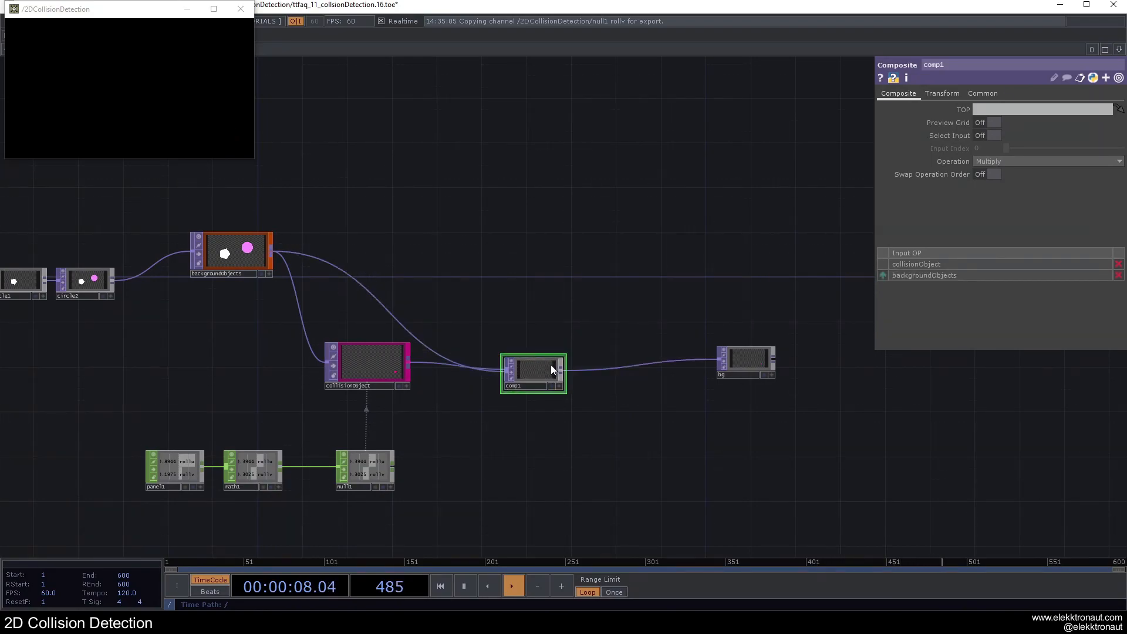
pyautogui.click(1051, 161)
pyautogui.click(1059, 255)
pyautogui.scroll(4, 473, 330)
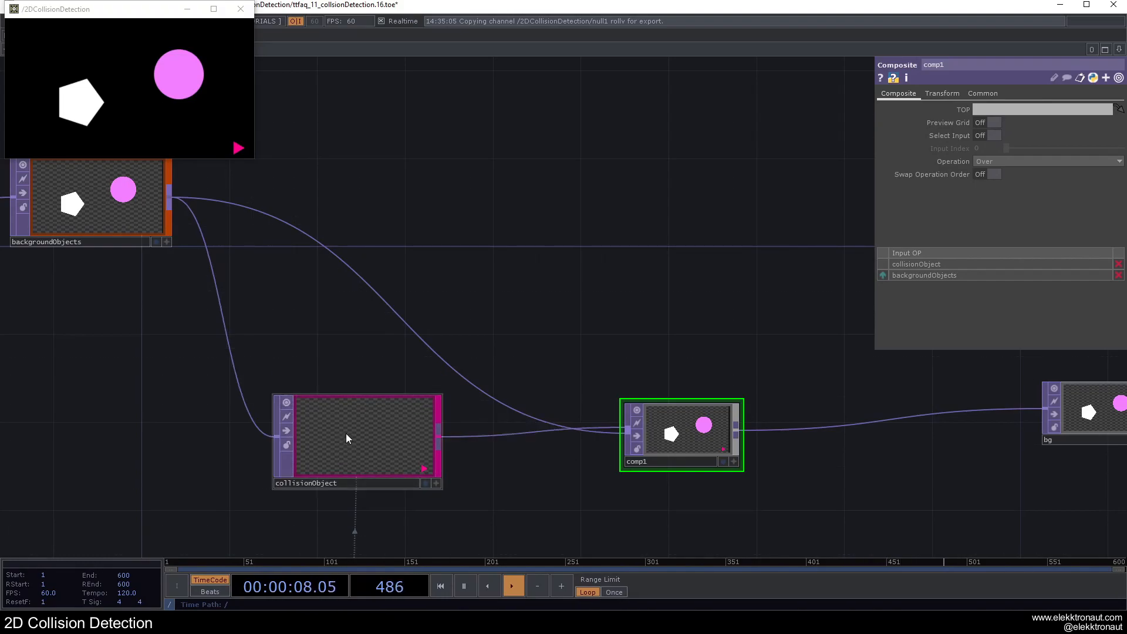
pyautogui.scroll(-5, 347, 433)
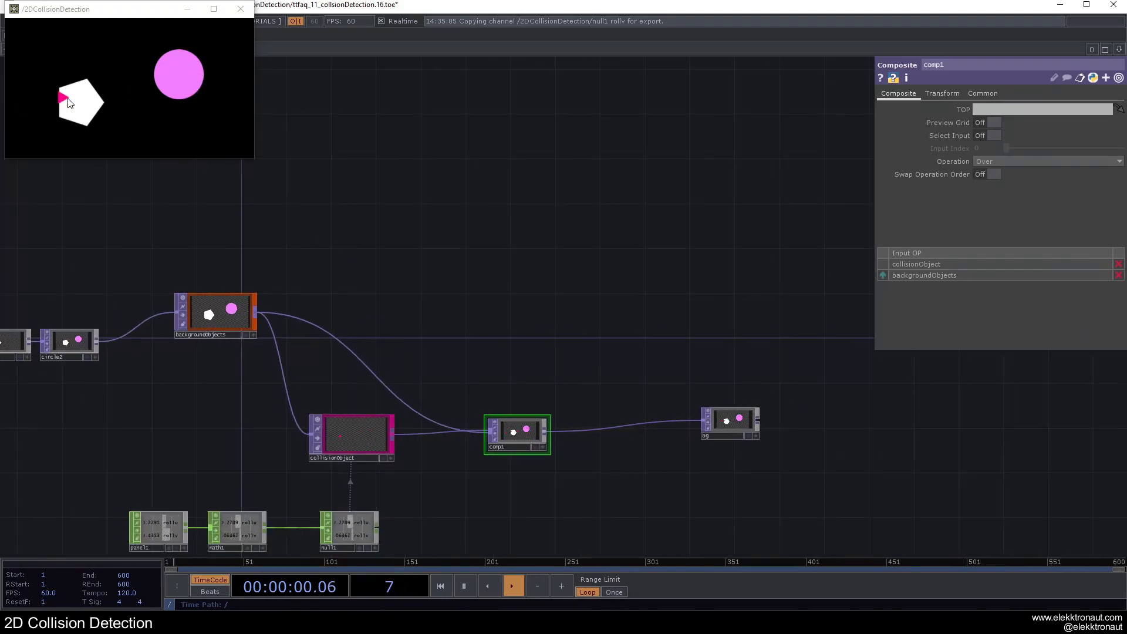
# Step: Branch a Null TOP off backgroundObjects and place it above comp1
pyautogui.moveTo(329, 280); pyautogui.dragTo(389, 263)
pyautogui.rightClick(315, 297)
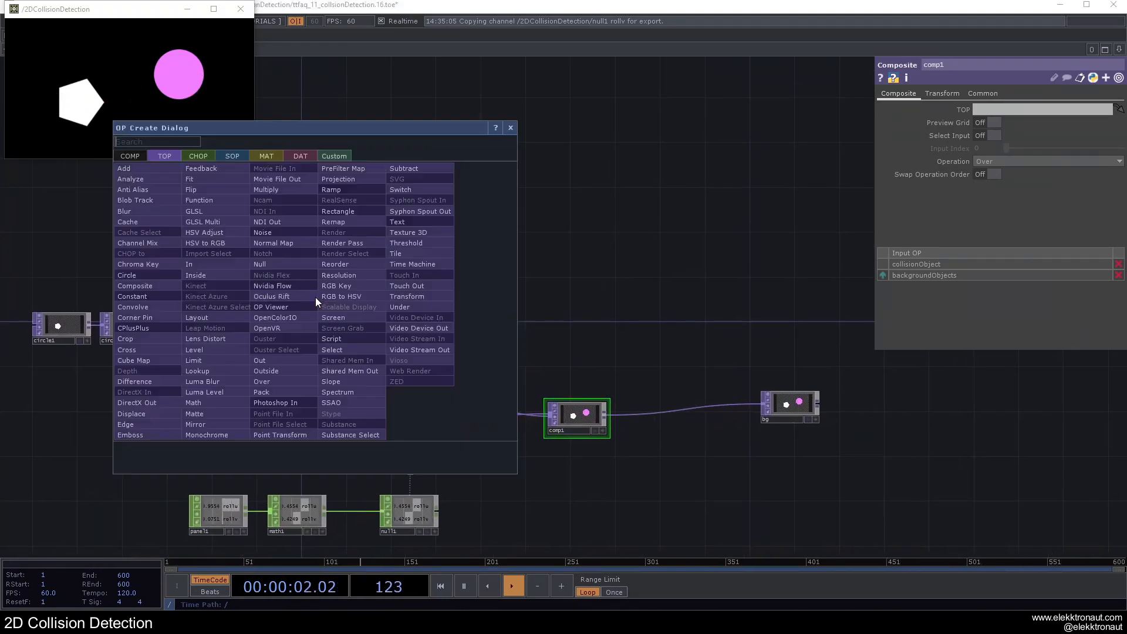
pyautogui.click(304, 281)
pyautogui.click(551, 241)
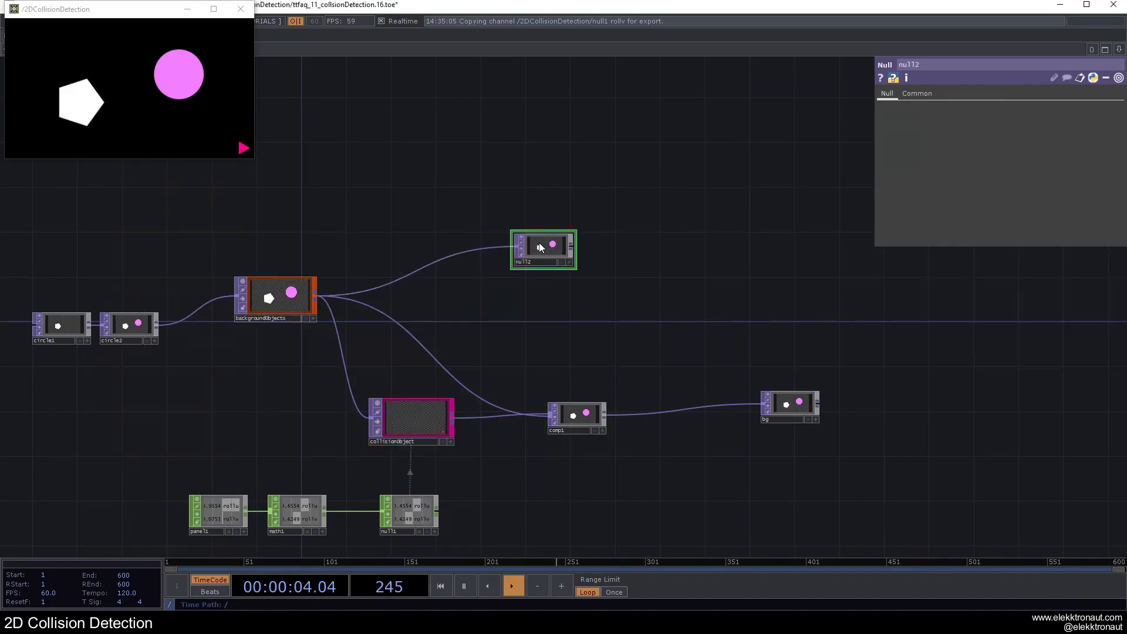
# Step: Collapse the selected Null TOP into a Base component and name it collisionDetection
pyautogui.rightClick(655, 292)
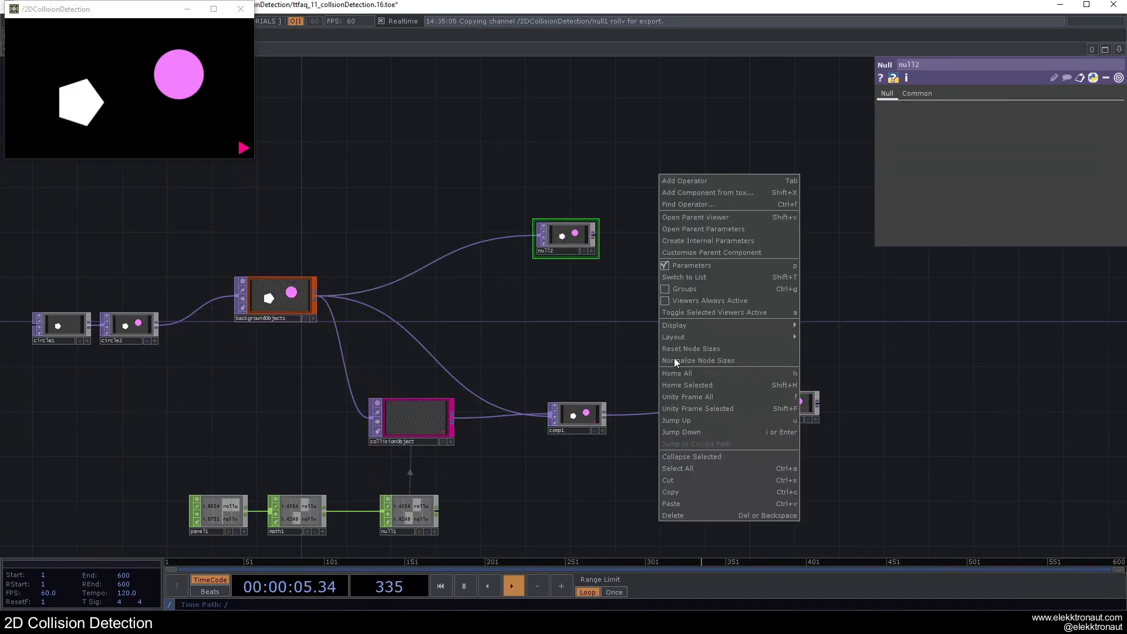
pyautogui.click(658, 456)
pyautogui.moveTo(571, 236); pyautogui.dragTo(582, 248)
pyautogui.click(575, 264)
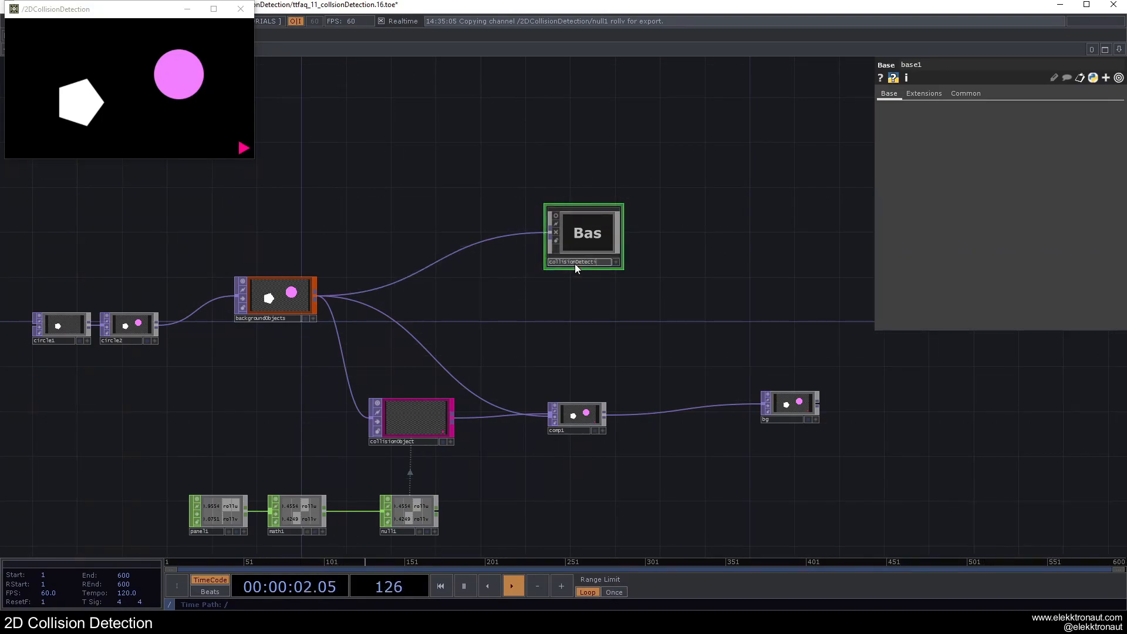
pyautogui.press('Return')
# Step: Enlarge the collisionDetection component and color it red
pyautogui.moveTo(624, 205); pyautogui.dragTo(559, 232)
pyautogui.moveTo(618, 204); pyautogui.dragTo(620, 193)
pyautogui.click(8, 505)
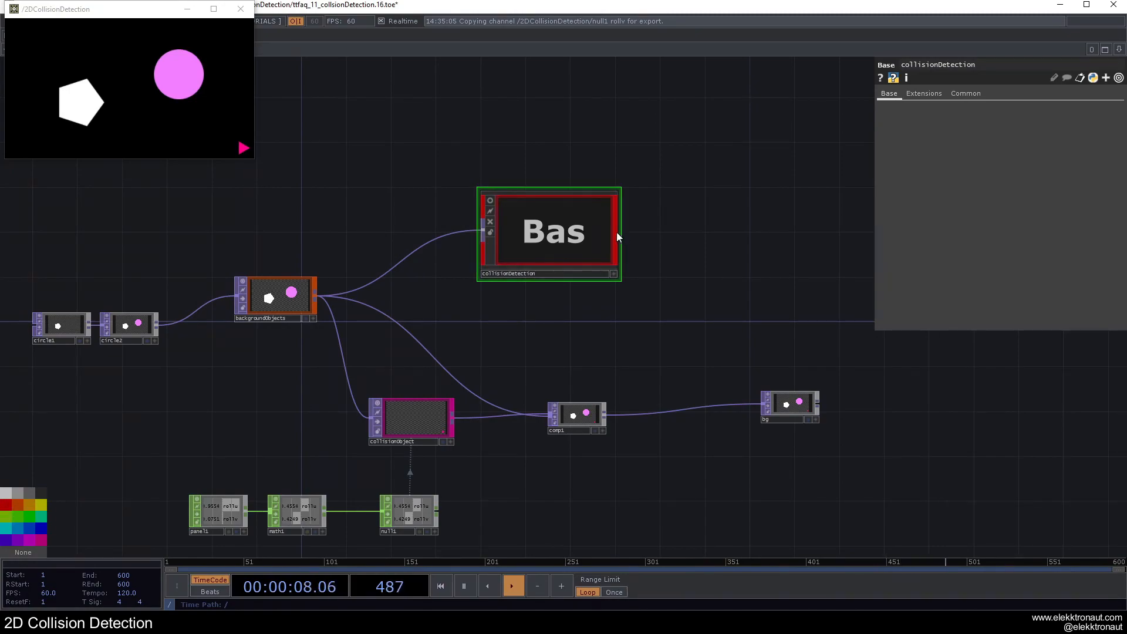
pyautogui.moveTo(544, 342); pyautogui.dragTo(576, 380)
pyautogui.moveTo(575, 280); pyautogui.dragTo(608, 292)
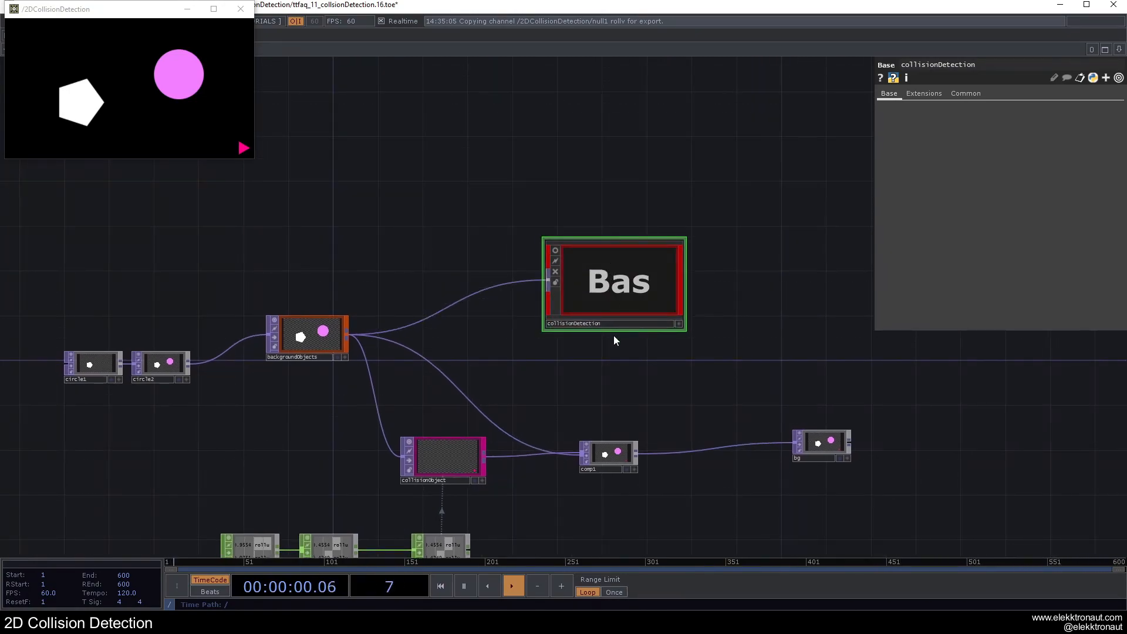
pyautogui.moveTo(590, 372); pyautogui.dragTo(533, 388)
# Step: Enter collisionDetection and delete the Null TOP inside it
pyautogui.scroll(5, 526, 297)
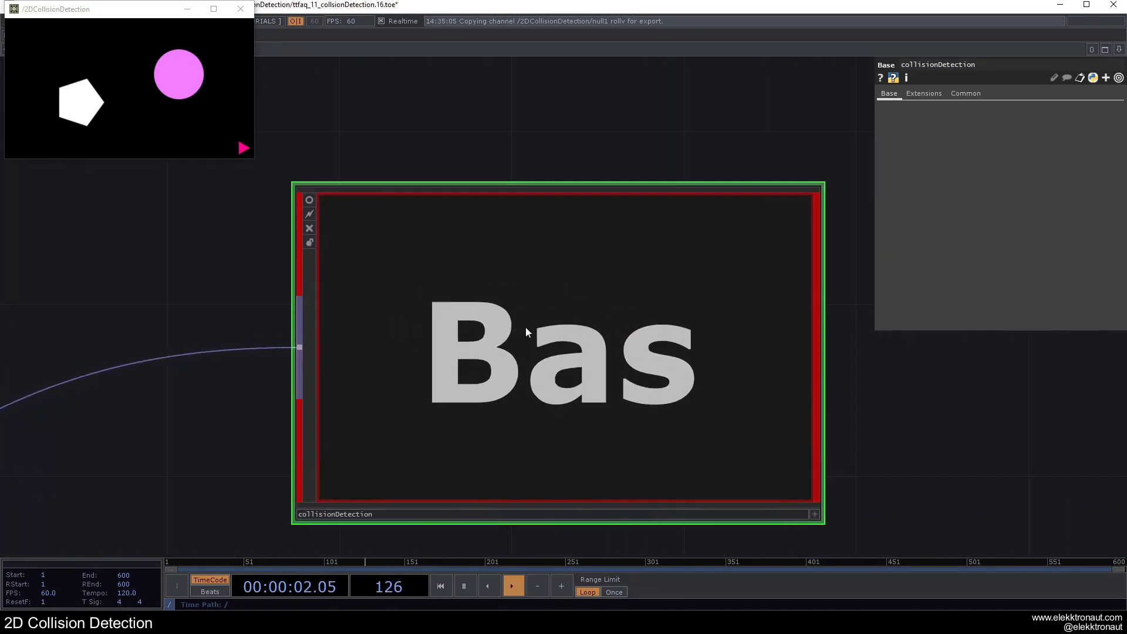
pyautogui.scroll(5, 520, 329)
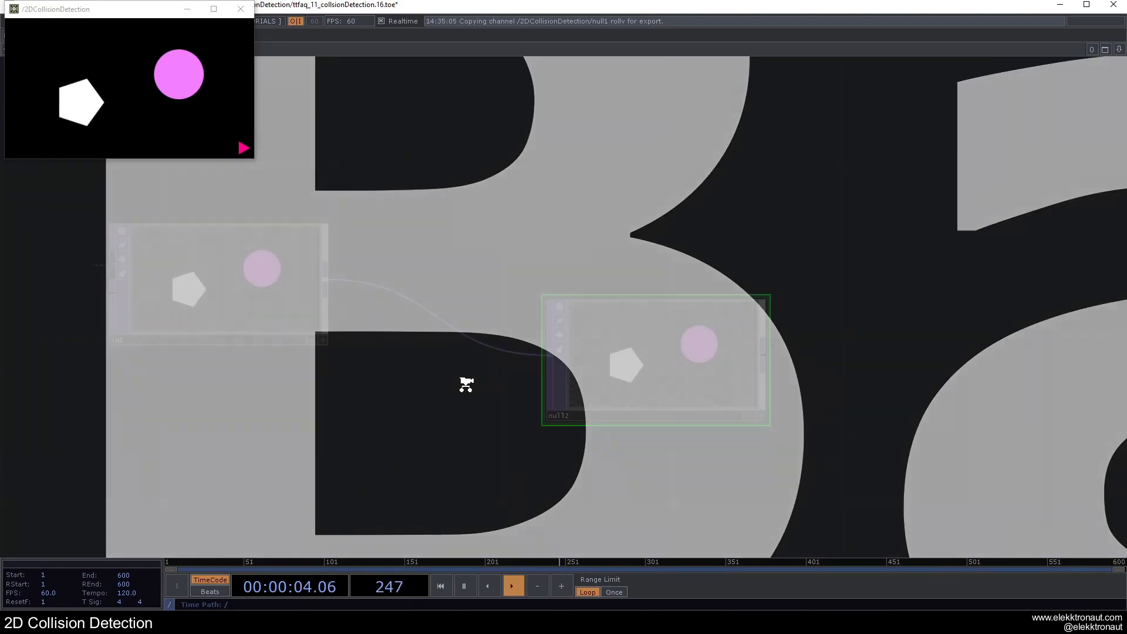
pyautogui.press('Delete')
# Step: Duplicate the In TOP and place the copy directly below the original
pyautogui.click(262, 324)
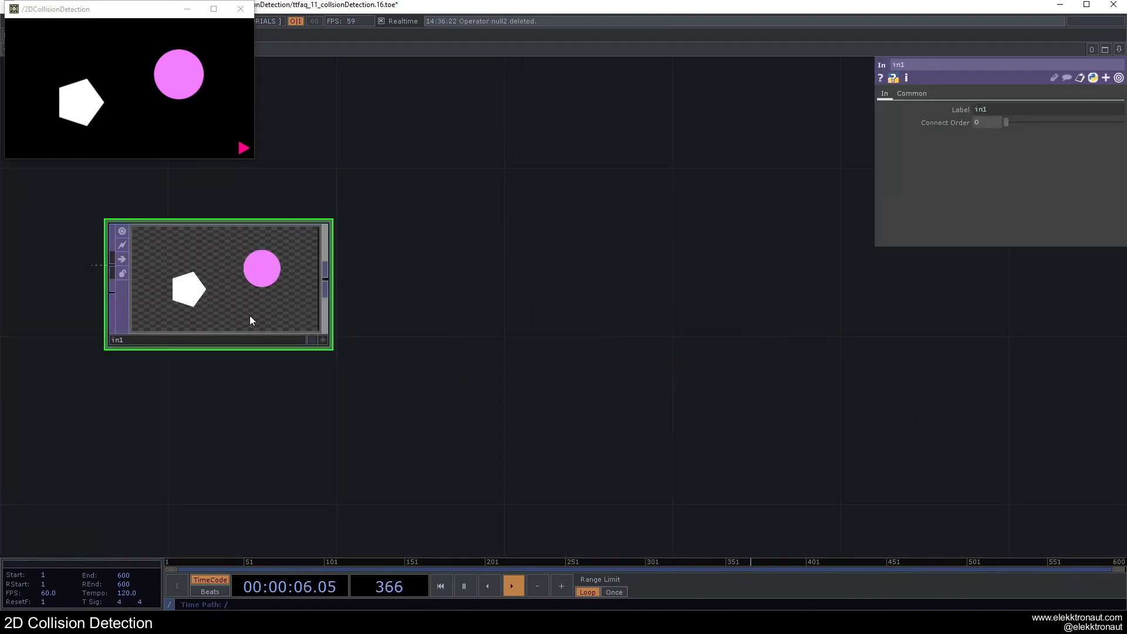
pyautogui.hotkey('ctrl', 'c')
pyautogui.hotkey('ctrl', 'v')
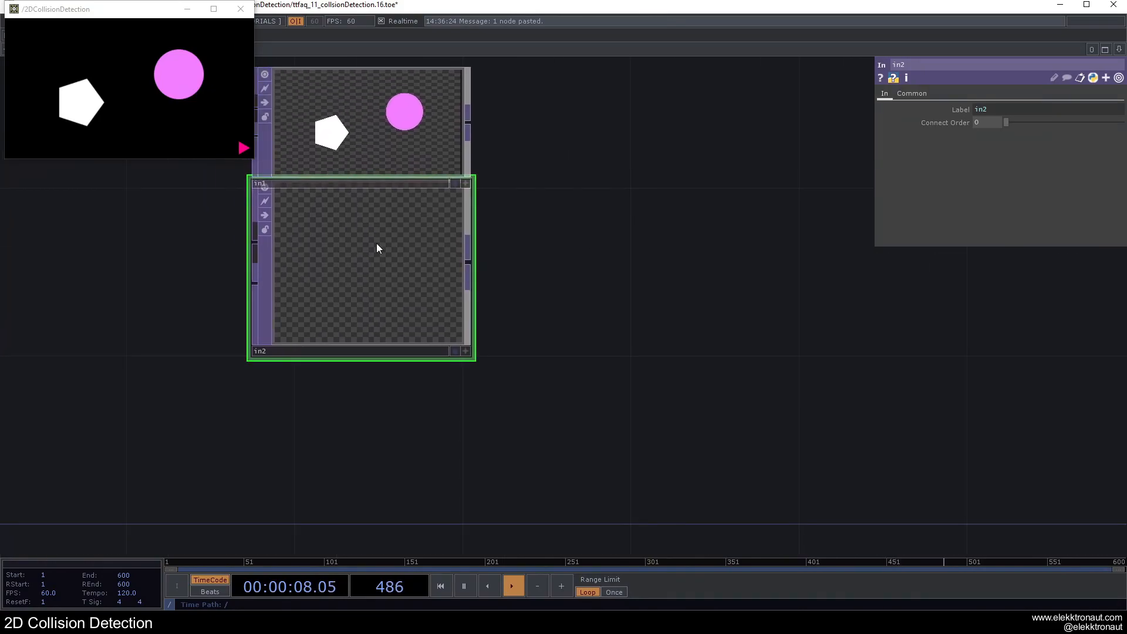
# Step: Rename the original In TOP to backgroundObjects
pyautogui.scroll(-3, 382, 336)
pyautogui.click(340, 256)
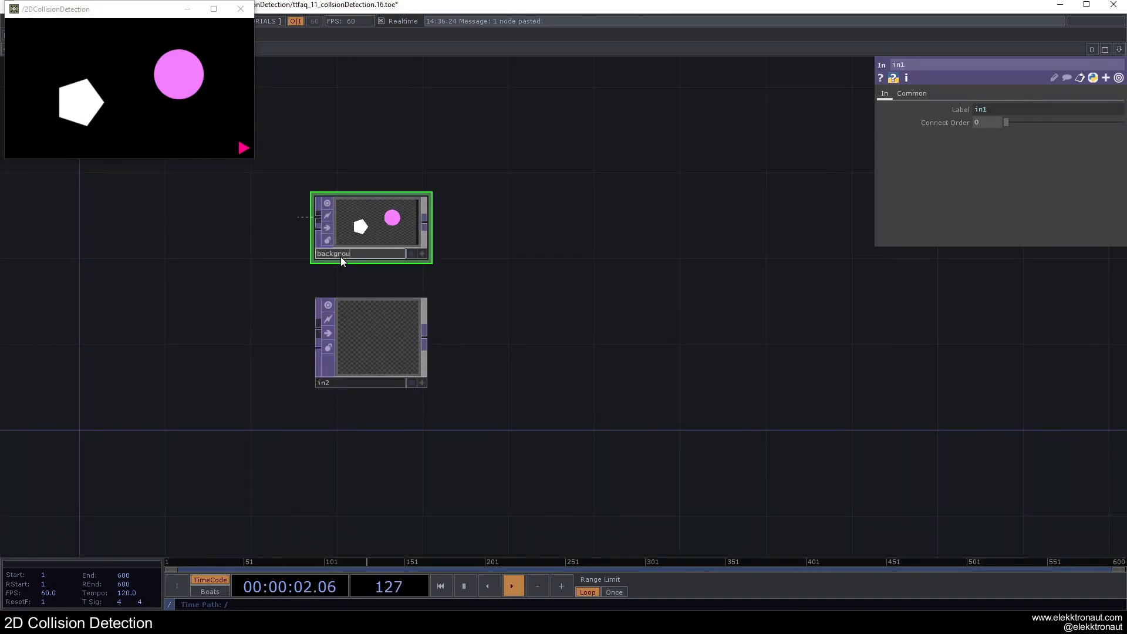
pyautogui.write('backgroundObjetcs')
pyautogui.press('Return')
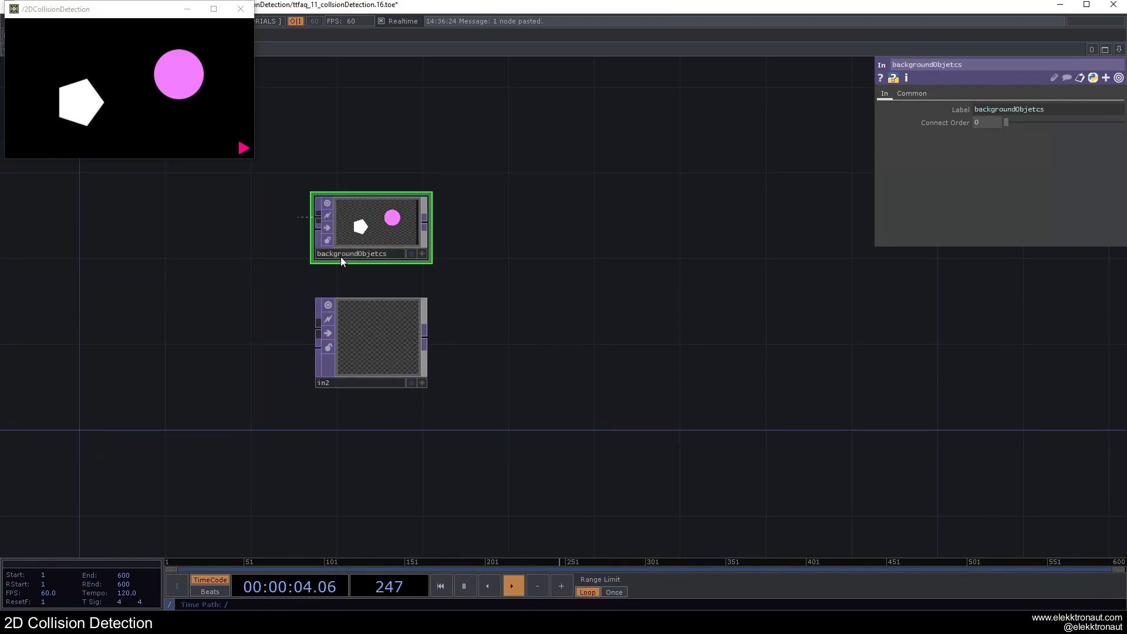
pyautogui.click(404, 254)
pyautogui.write('cts')
pyautogui.press('Return')
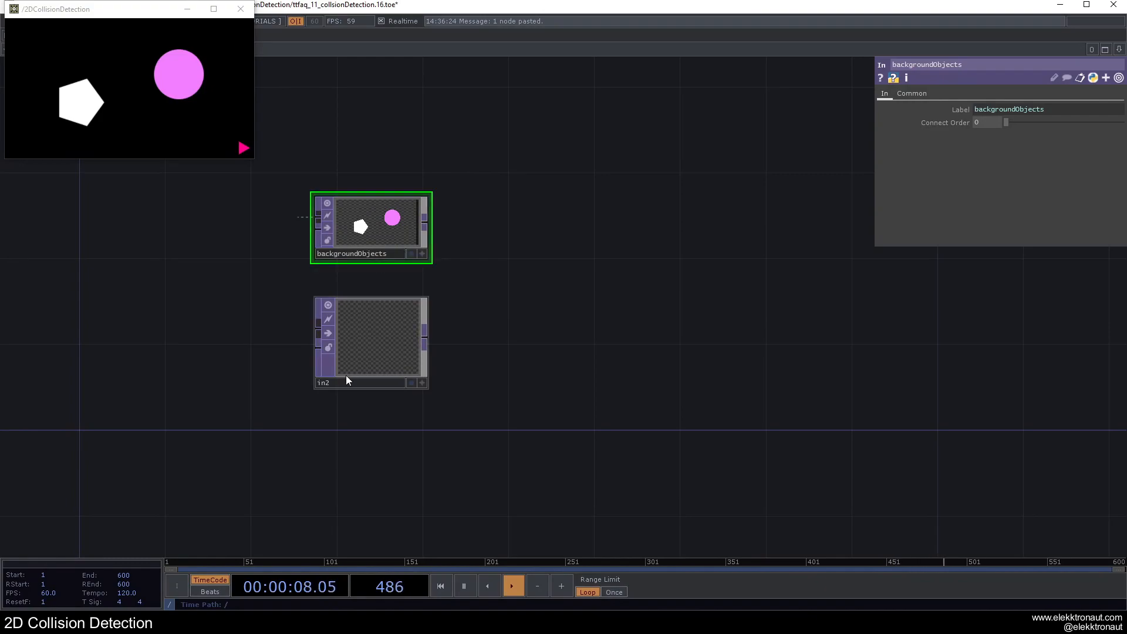
# Step: Rename the duplicated In TOP to collisionObjects
pyautogui.click(340, 382)
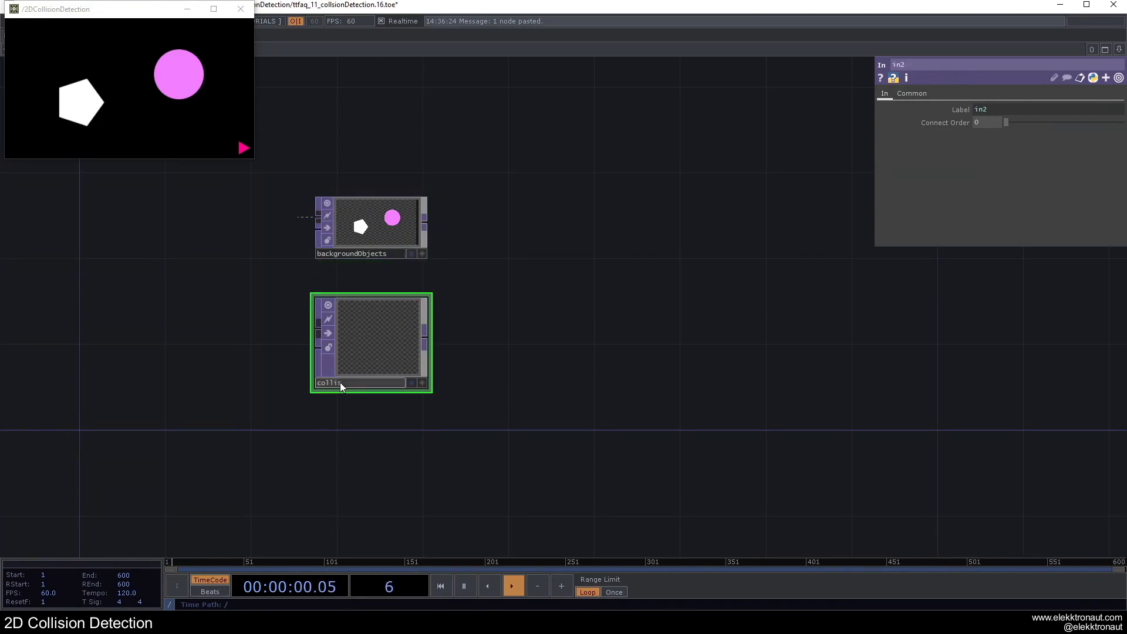
pyautogui.write('collisionObjects')
pyautogui.press('Return')
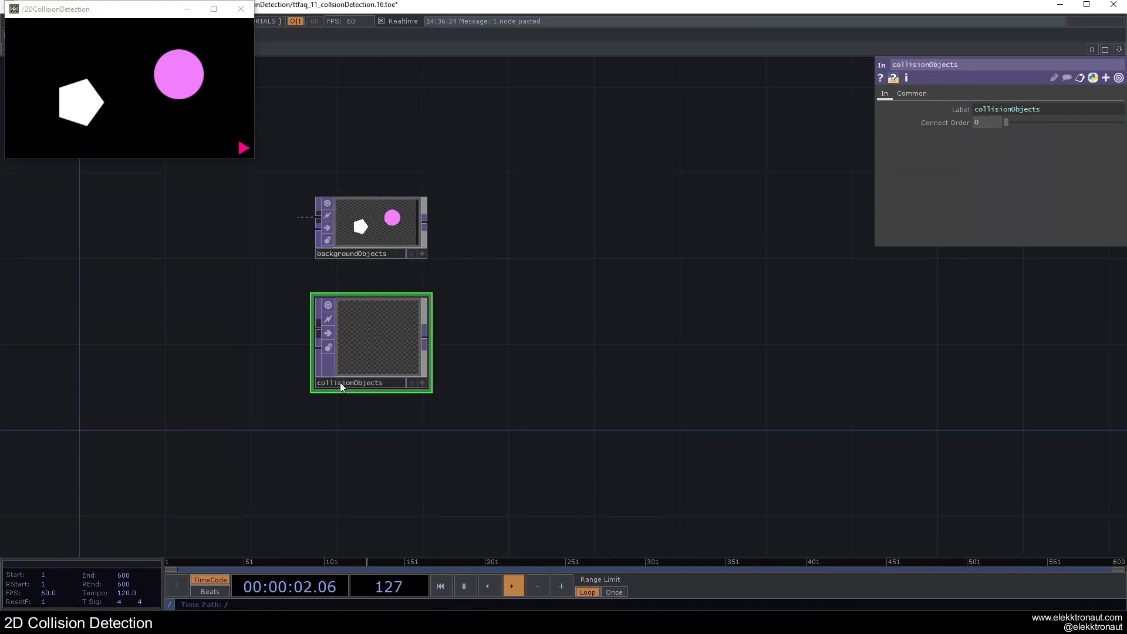
# Step: Color the backgroundObjects In TOP blue and the collisionObjects In TOP magenta
pyautogui.press('u')
pyautogui.doubleClick(370, 335)
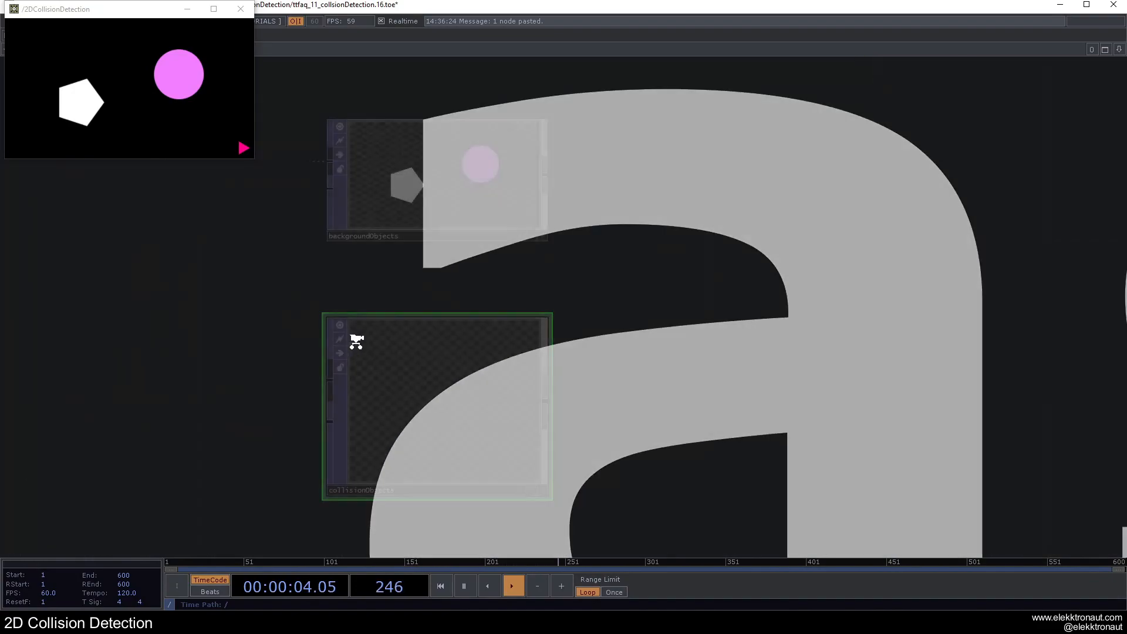
pyautogui.click(429, 200)
pyautogui.press('c')
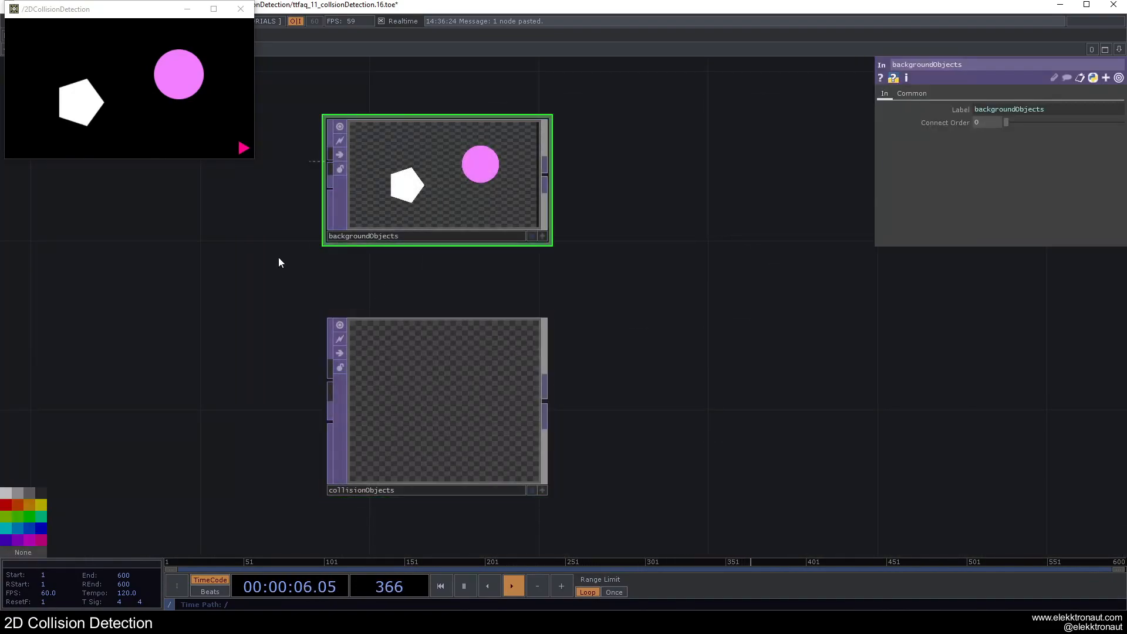
pyautogui.click(30, 529)
pyautogui.click(346, 459)
pyautogui.click(30, 539)
# Step: Return to the parent network and disconnect backgroundObjects from the collisionDetection component's input
pyautogui.press('u')
pyautogui.moveTo(272, 339); pyautogui.dragTo(458, 323)
pyautogui.scroll(3, 458, 322)
pyautogui.moveTo(323, 458); pyautogui.dragTo(473, 322)
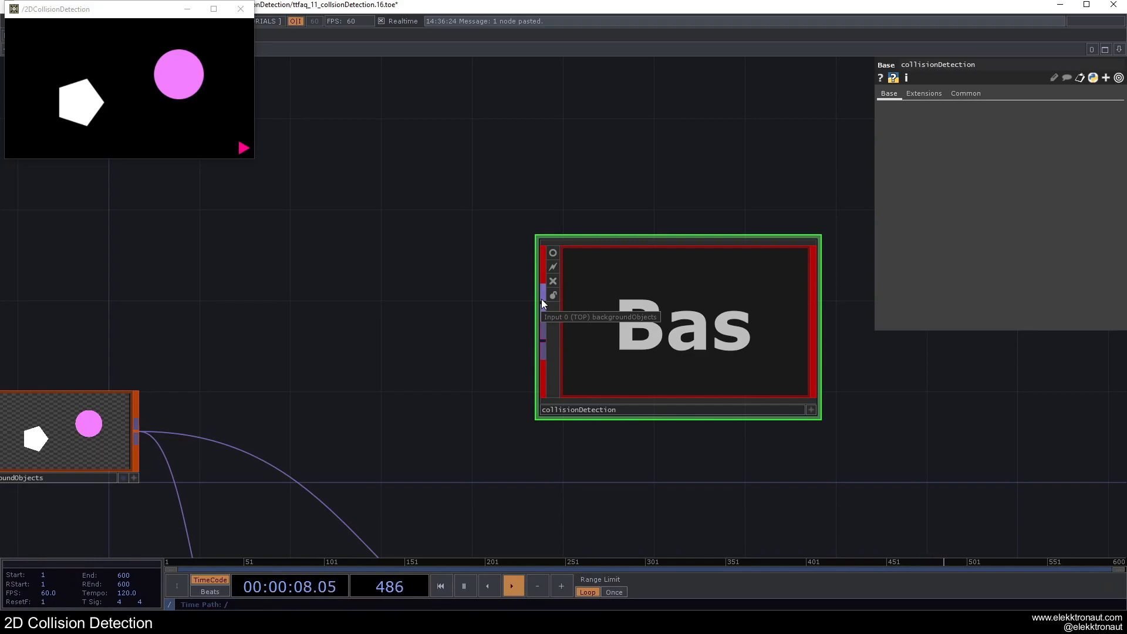
# Step: Check the backgroundObjects and collisionObjects In TOPs inside collisionDetection, then return to the parent network
pyautogui.scroll(3, 544, 298)
pyautogui.click(416, 222)
pyautogui.click(470, 385)
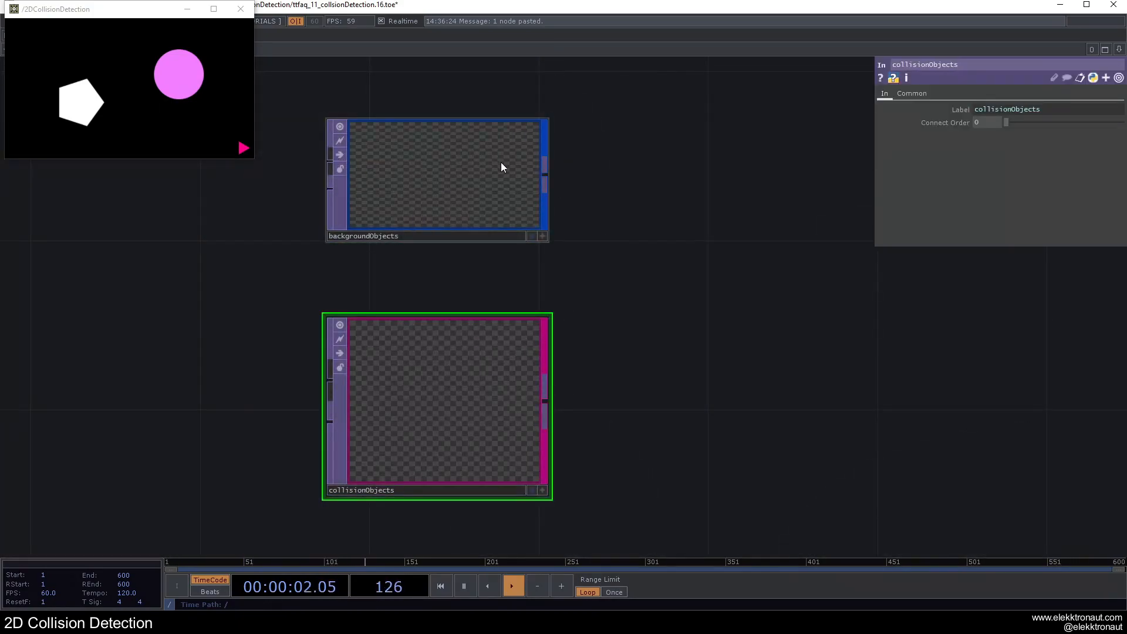
pyautogui.scroll(-3, 411, 359)
pyautogui.scroll(-3, 353, 339)
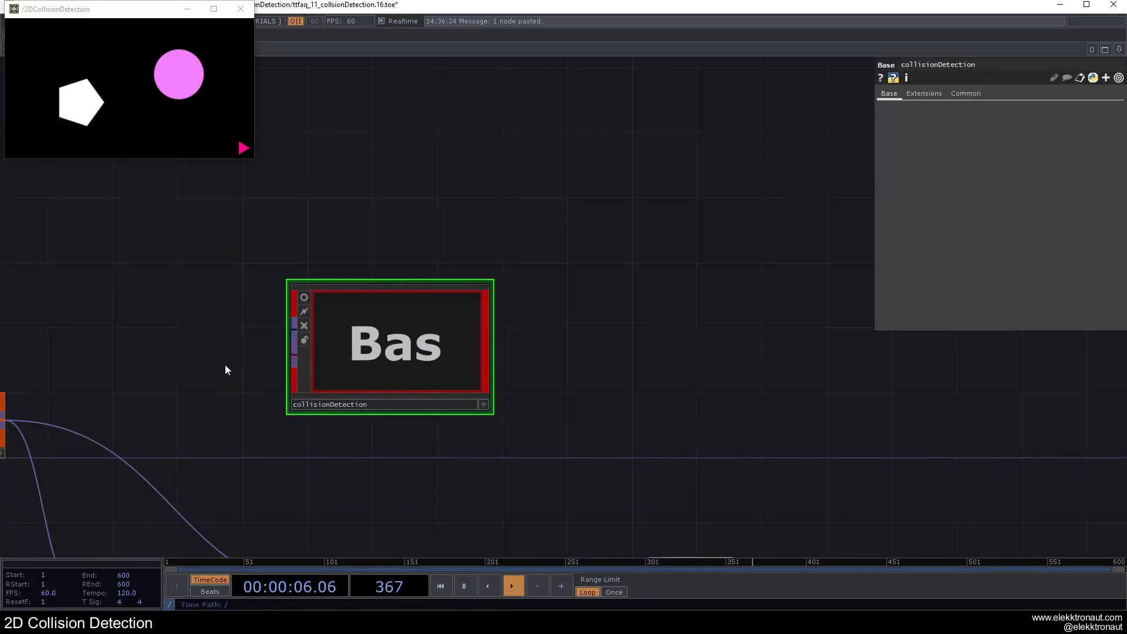
# Step: Connect backgroundObjects to the first input of the collisionDetection component and color the backgroundObjects node blue
pyautogui.moveTo(77, 391); pyautogui.dragTo(331, 269)
pyautogui.moveTo(256, 299); pyautogui.dragTo(545, 208)
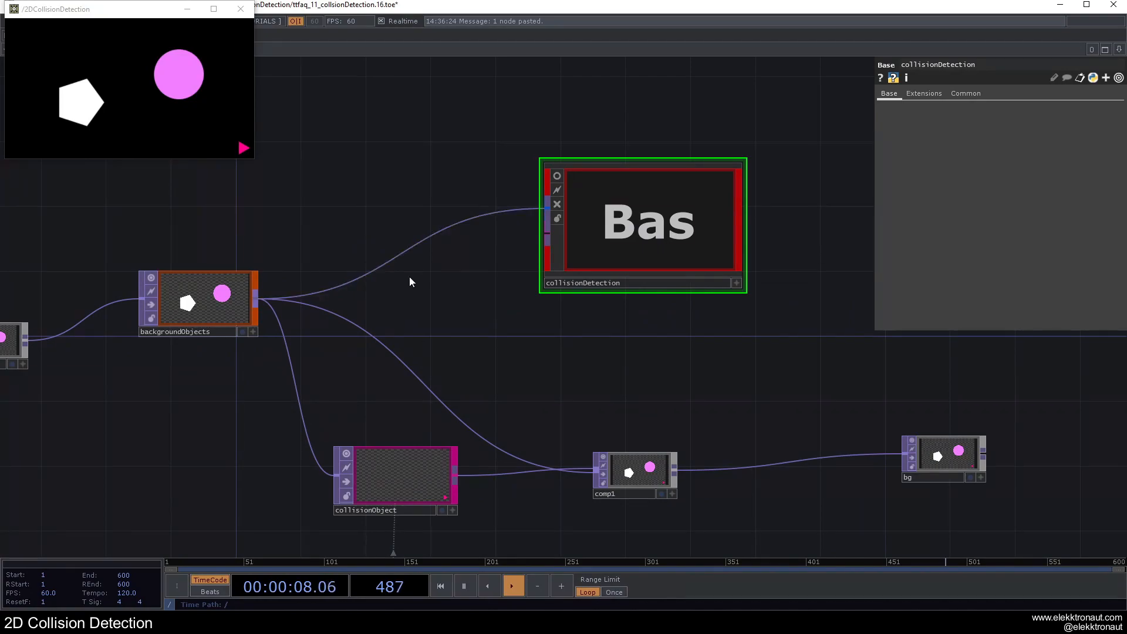
pyautogui.click(207, 303)
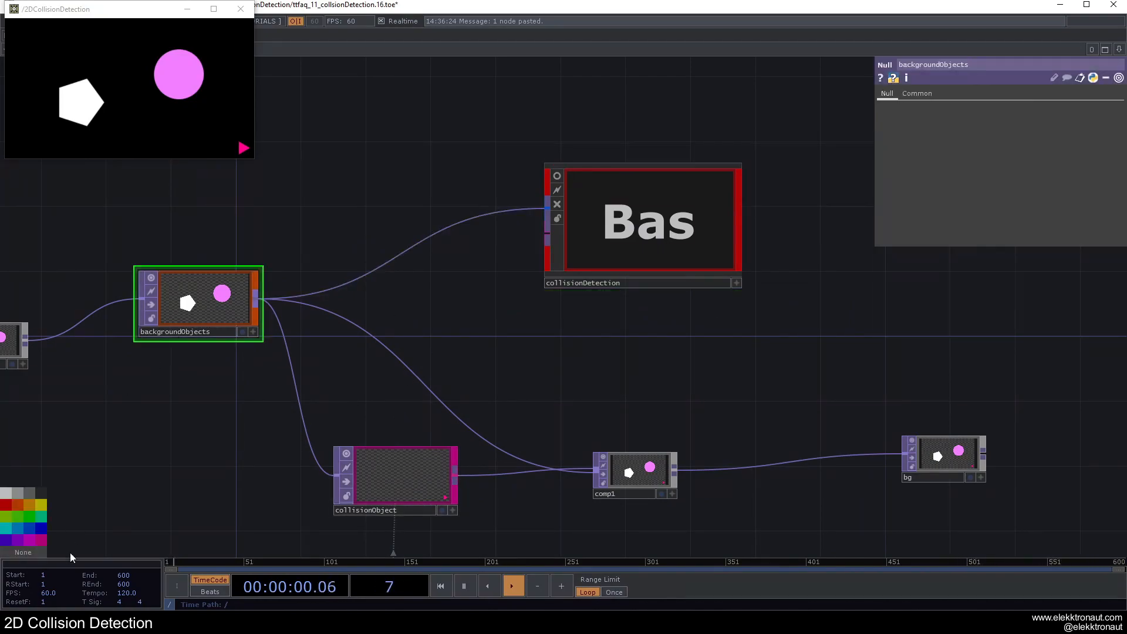
pyautogui.click(27, 530)
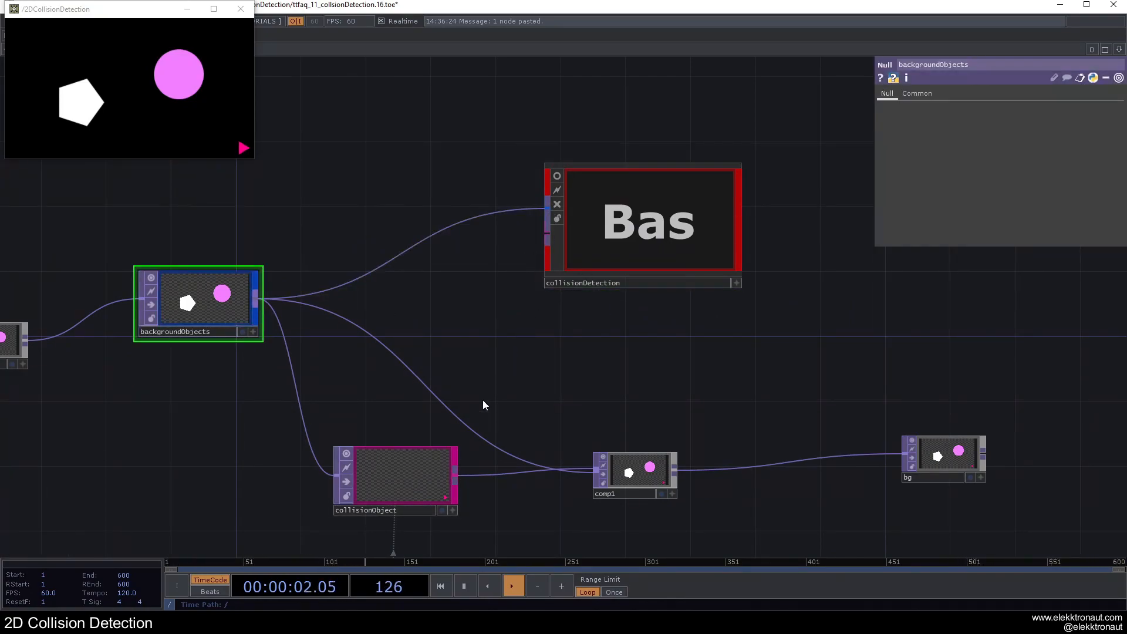
# Step: Connect collisionObject to the second input of collisionDetection and open the component's internal network
pyautogui.moveTo(455, 477); pyautogui.dragTo(530, 249)
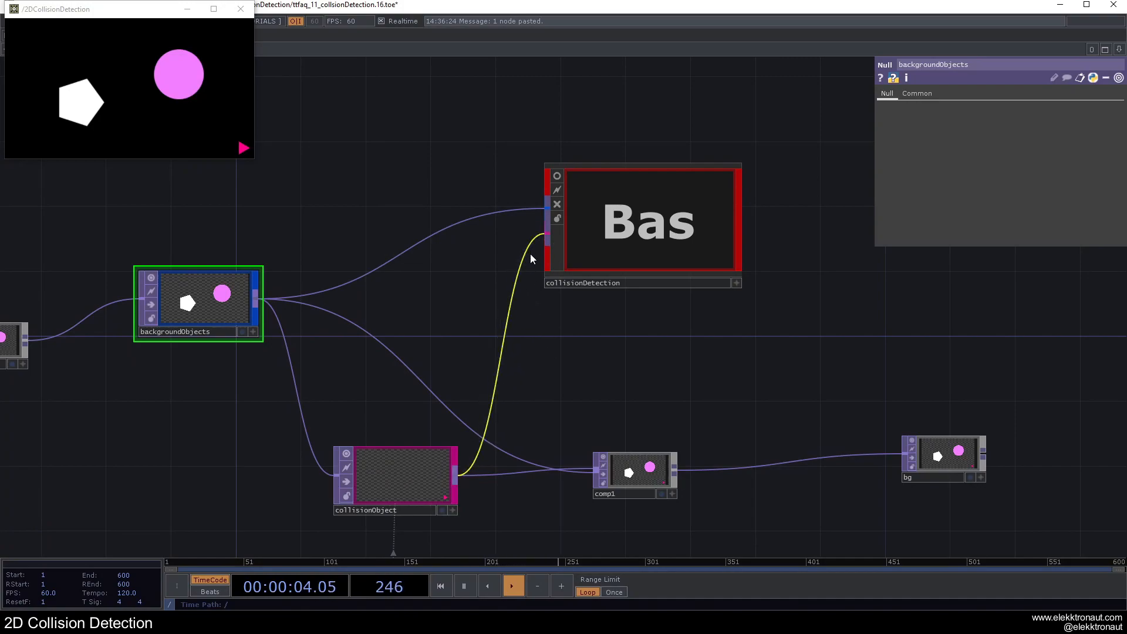
pyautogui.moveTo(483, 397); pyautogui.dragTo(301, 494)
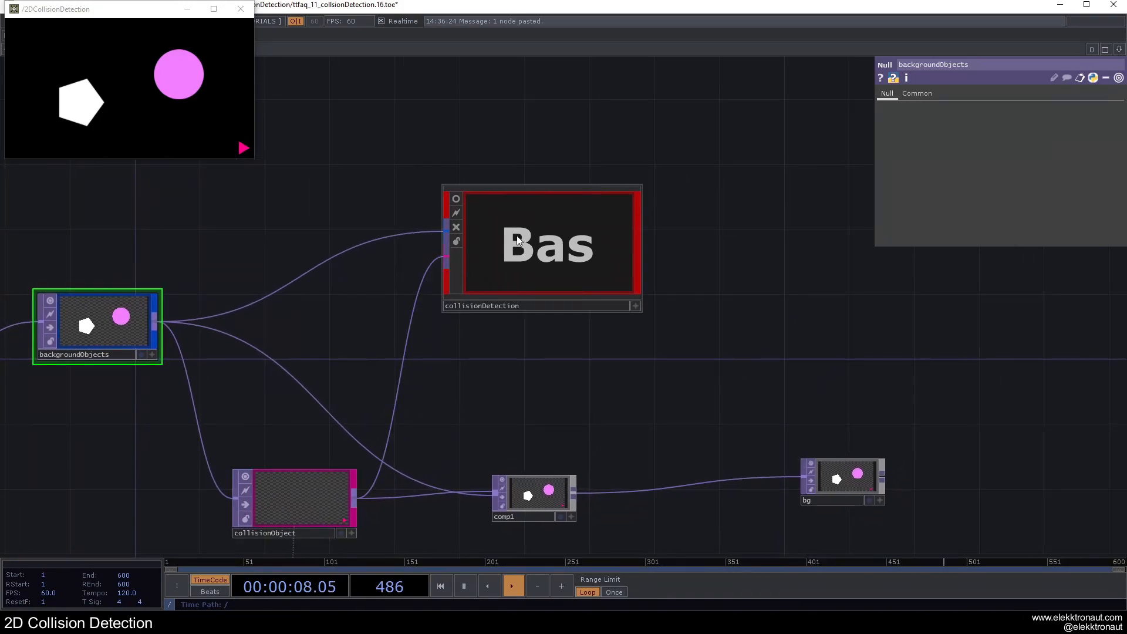
pyautogui.moveTo(516, 239); pyautogui.dragTo(492, 276, button='middle')
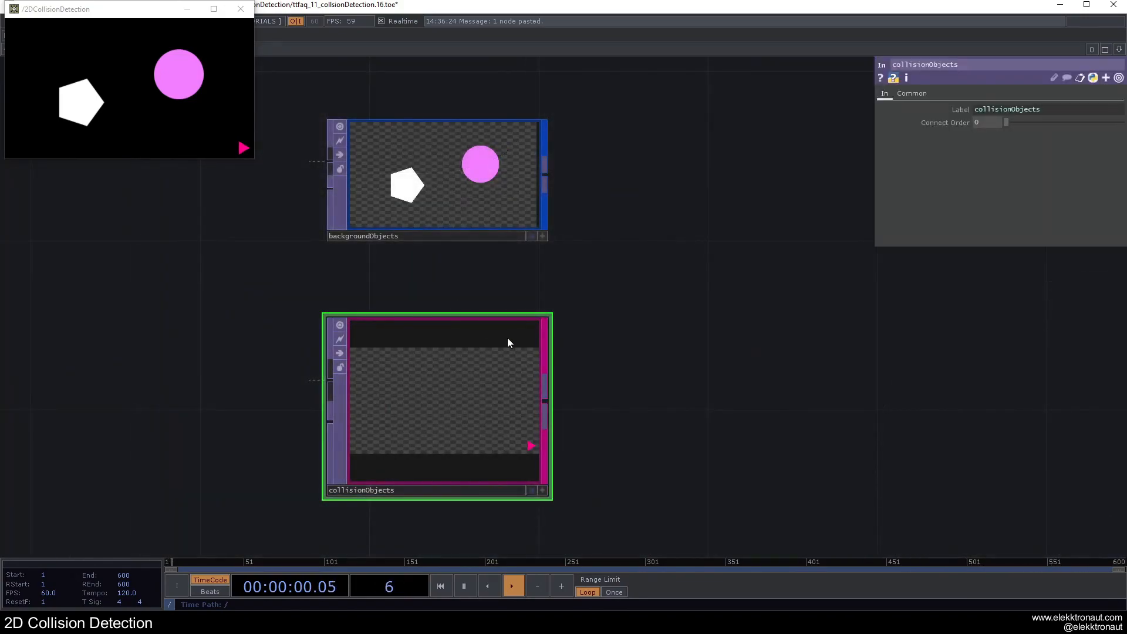
pyautogui.scroll(-2, 453, 251)
pyautogui.moveTo(531, 252); pyautogui.dragTo(476, 398)
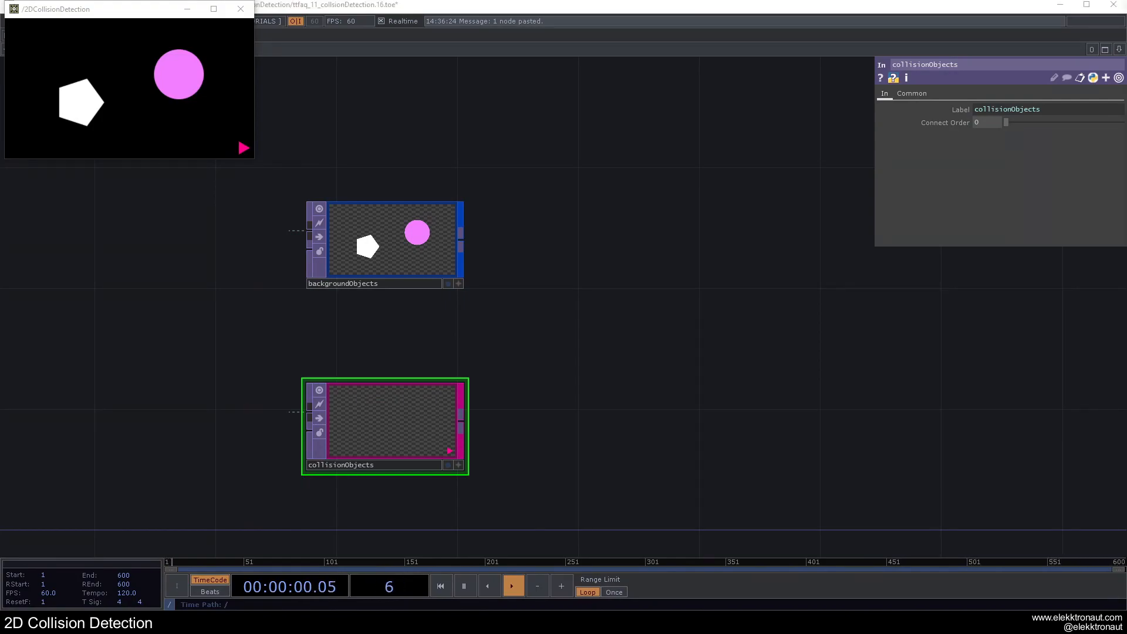
pyautogui.moveTo(505, 319); pyautogui.dragTo(436, 314)
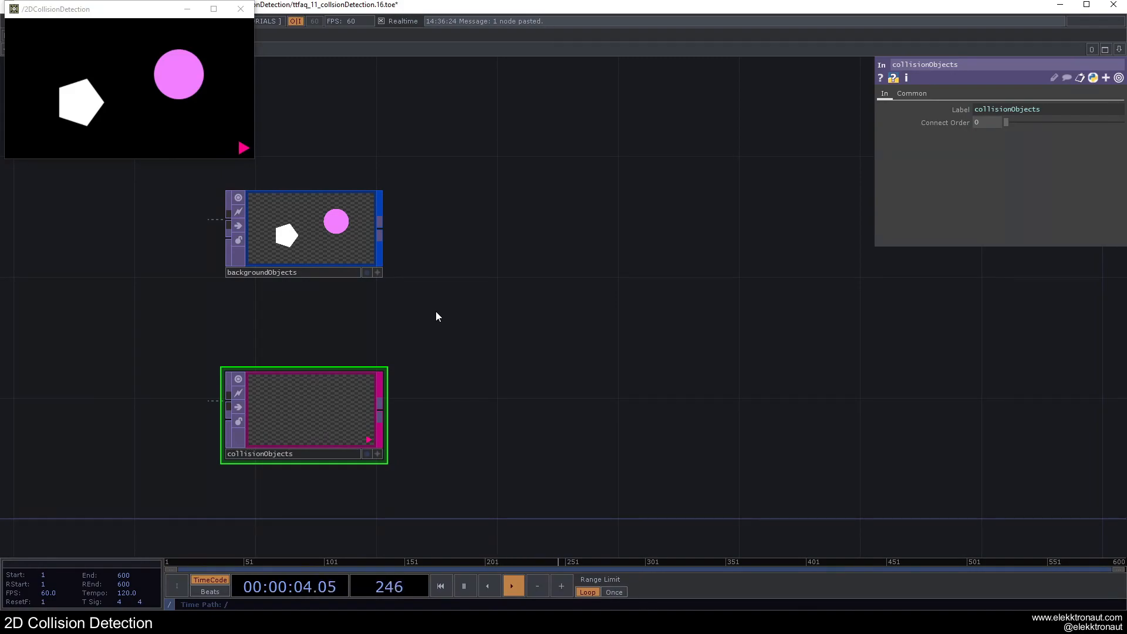
# Step: Add a Composite TOP and feed it with backgroundObjects first and collisionObjects second
pyautogui.click(380, 235)
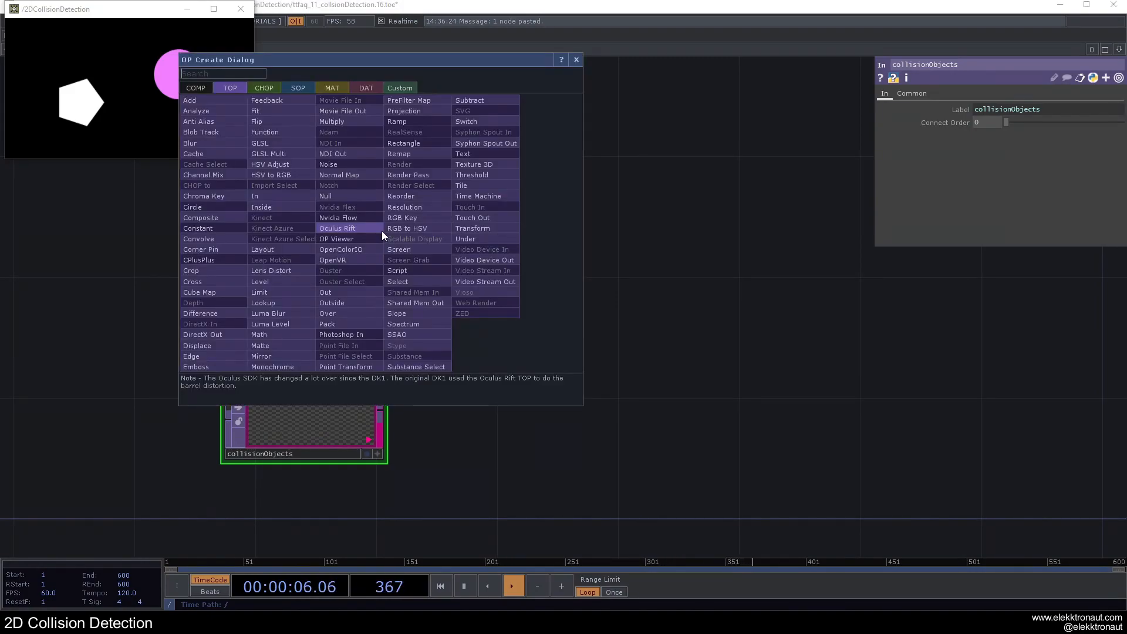
pyautogui.click(245, 220)
pyautogui.click(681, 340)
pyautogui.click(381, 411)
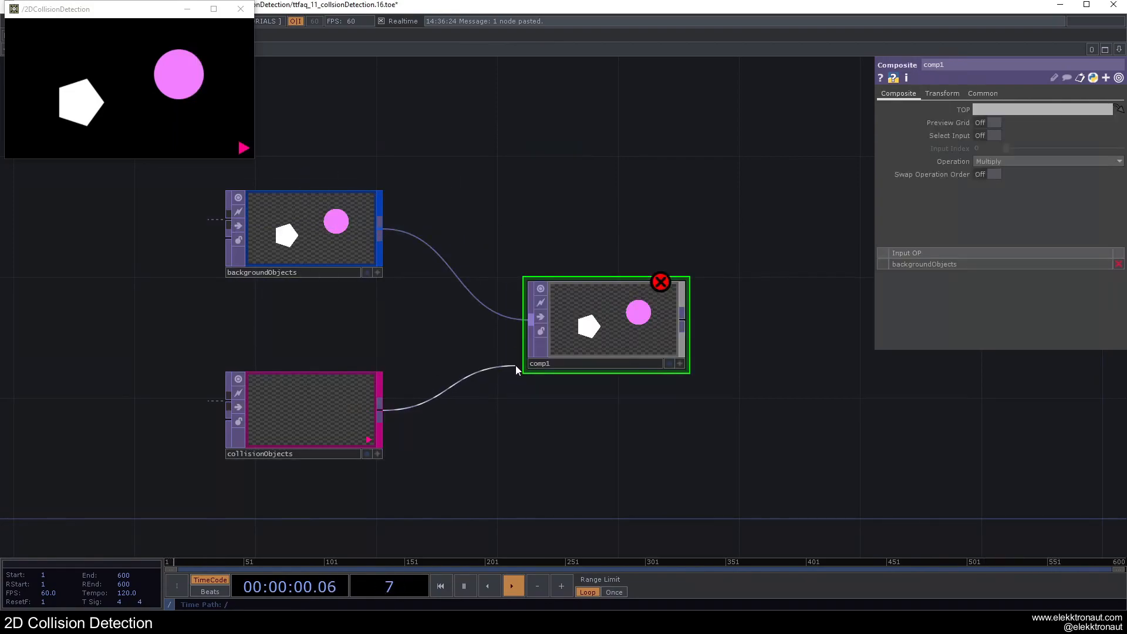
pyautogui.click(523, 353)
pyautogui.moveTo(521, 351); pyautogui.dragTo(458, 433)
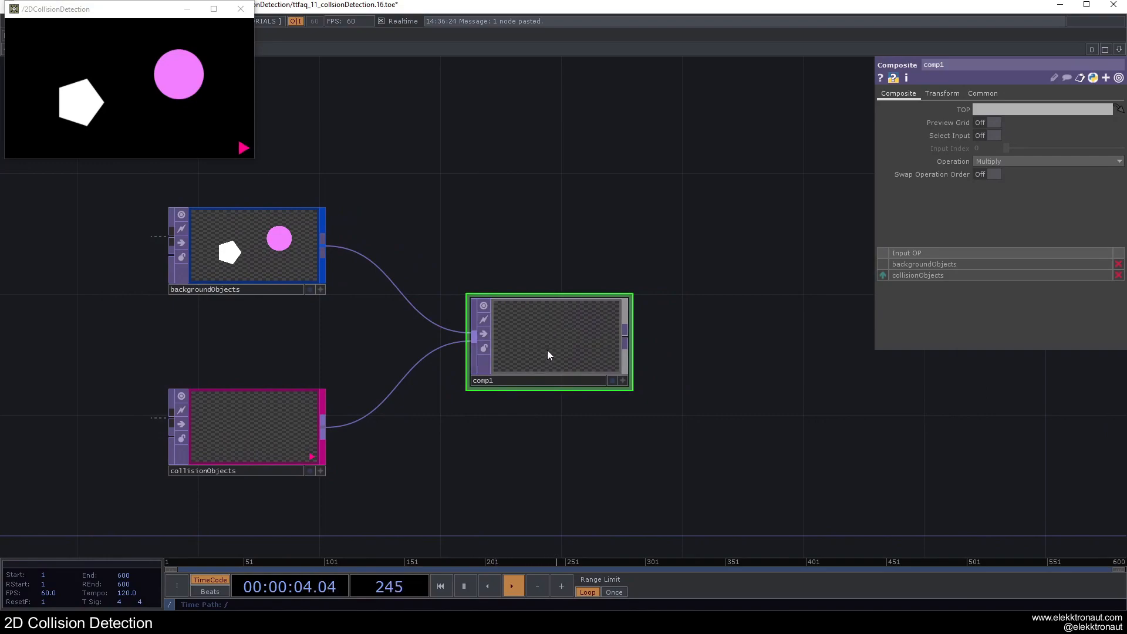
# Step: Examine the Composite TOP's multiplied output while moving the triangle around the circle and pentagon in the preview
pyautogui.scroll(5, 546, 334)
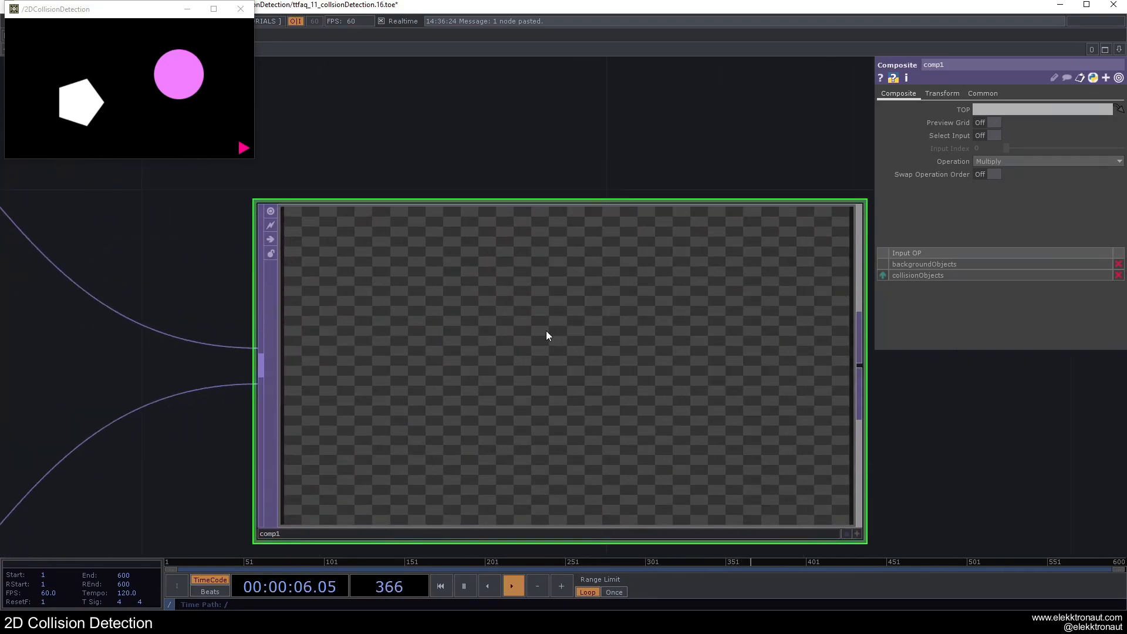
pyautogui.scroll(-7, 546, 330)
pyautogui.scroll(2, 463, 267)
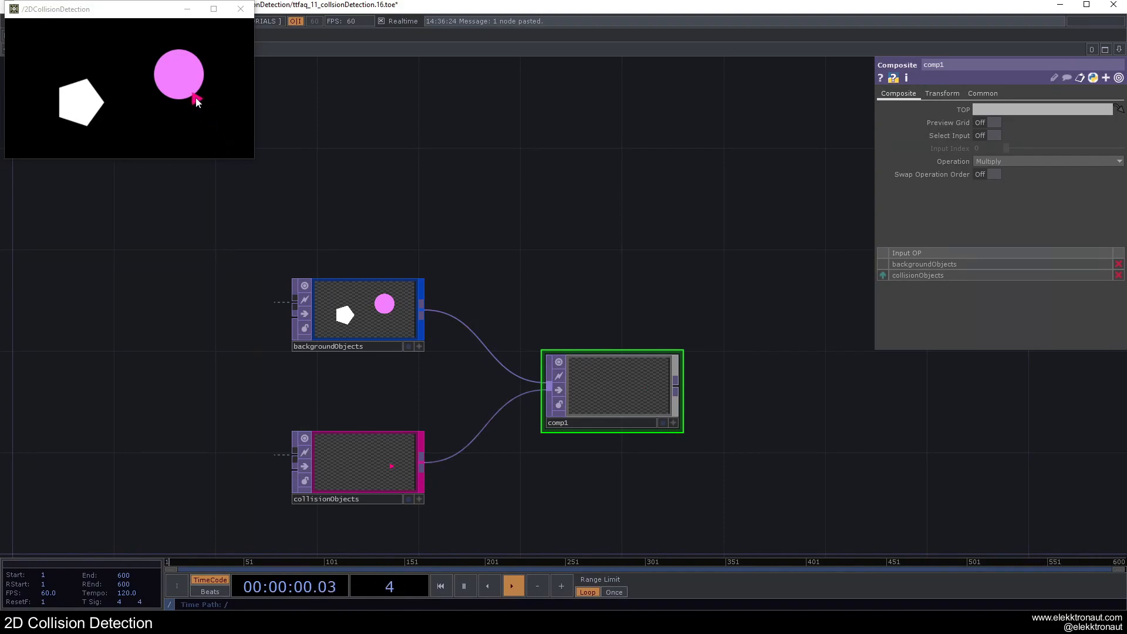
pyautogui.scroll(3, 648, 383)
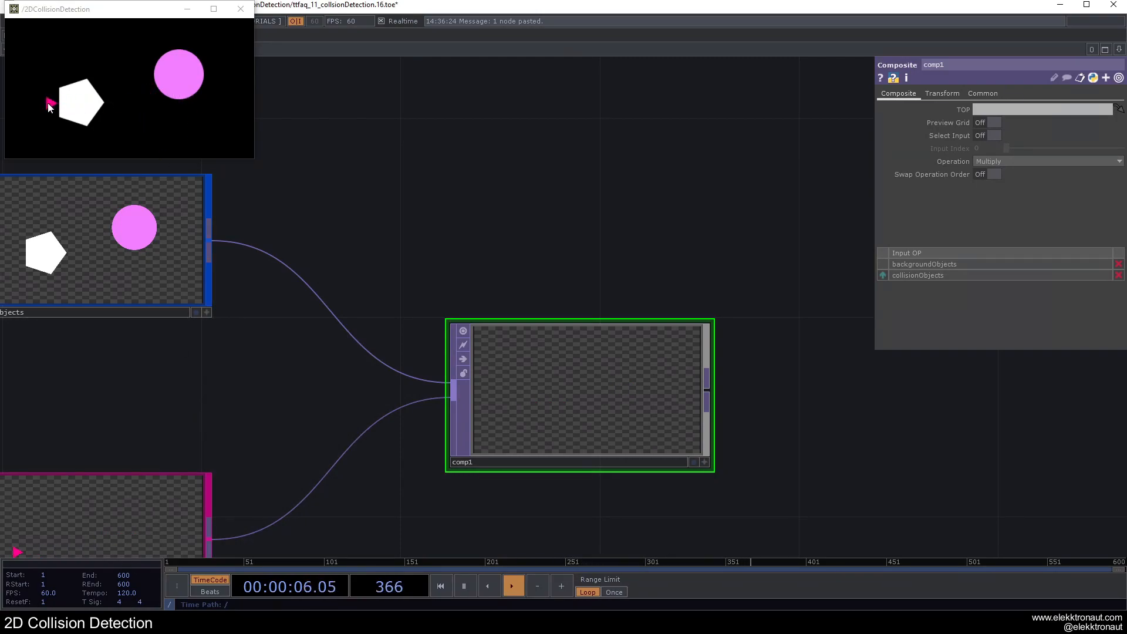
pyautogui.scroll(-3, 489, 238)
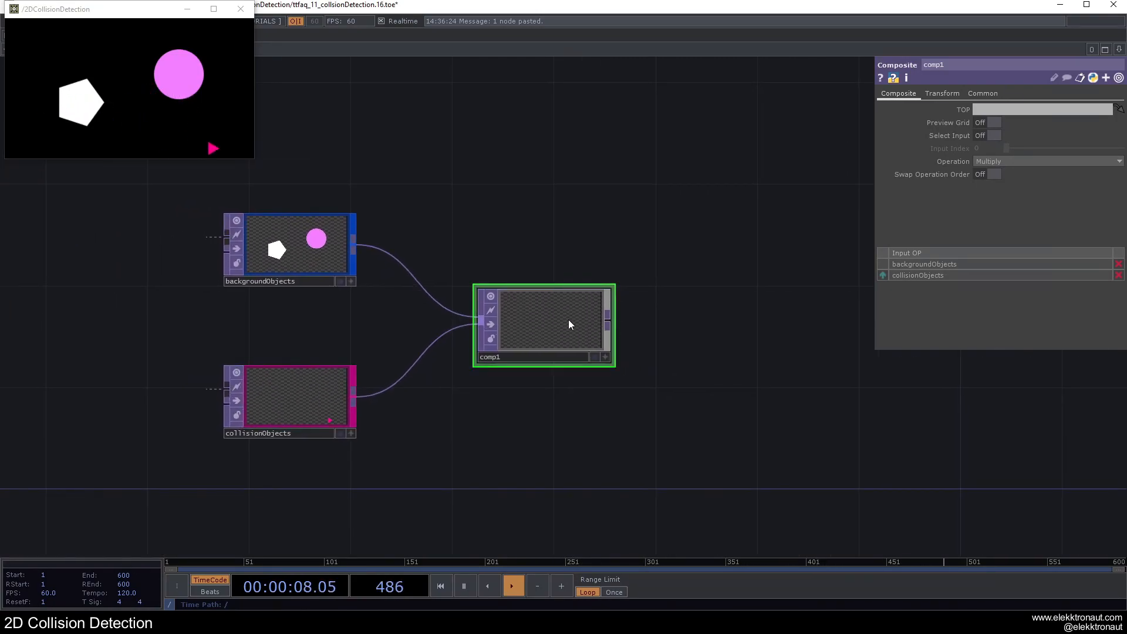
pyautogui.moveTo(522, 229); pyautogui.dragTo(515, 242)
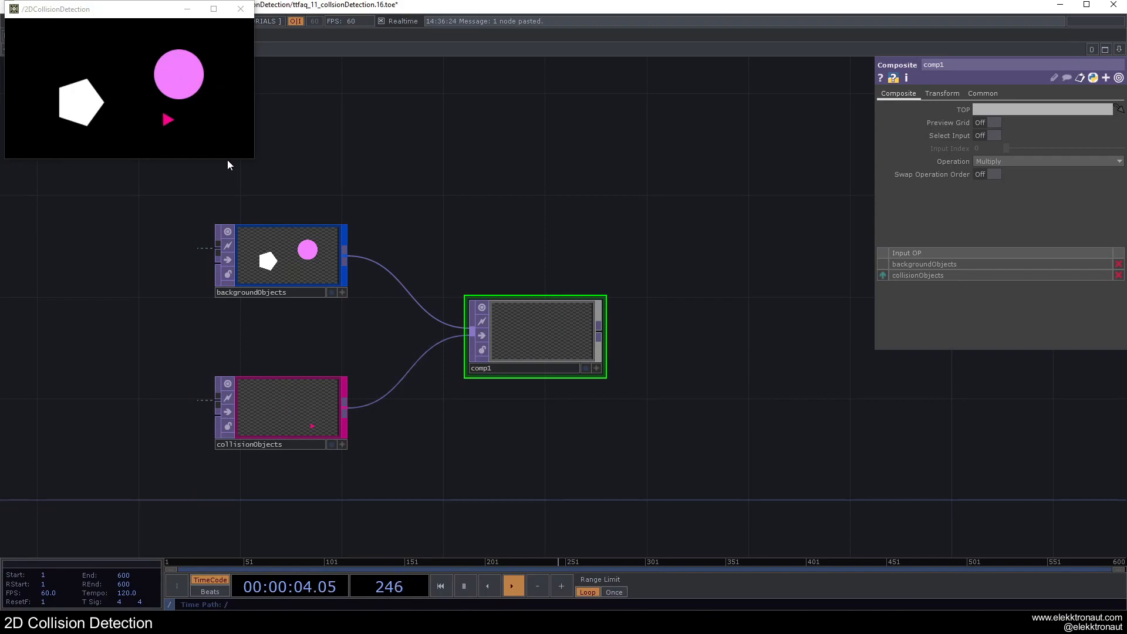
# Step: Append an Analyze TOP to comp1 and set its mask to Alpha
pyautogui.moveTo(596, 332); pyautogui.dragTo(540, 329)
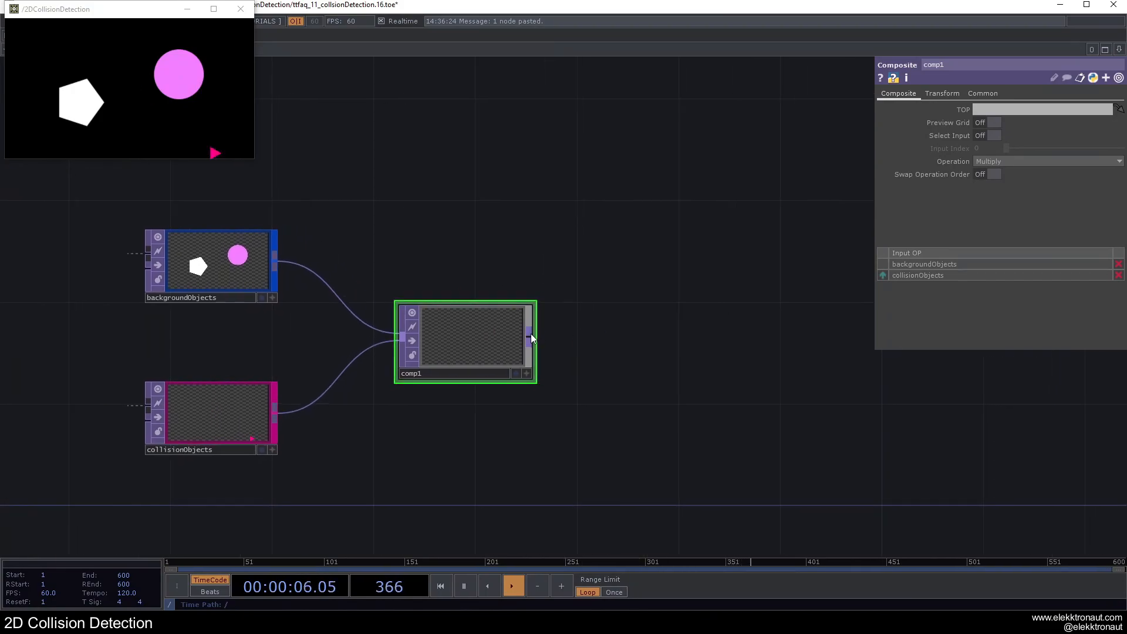
pyautogui.rightClick(531, 333)
pyautogui.write('a')
pyautogui.click(386, 215)
pyautogui.click(650, 333)
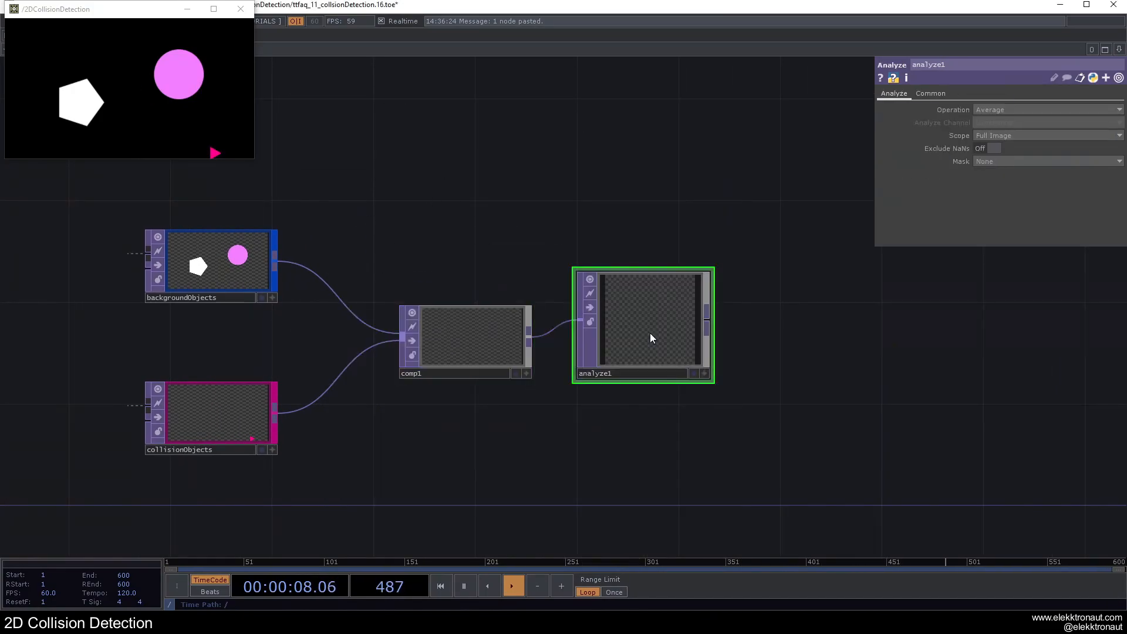
pyautogui.click(970, 161)
pyautogui.click(998, 213)
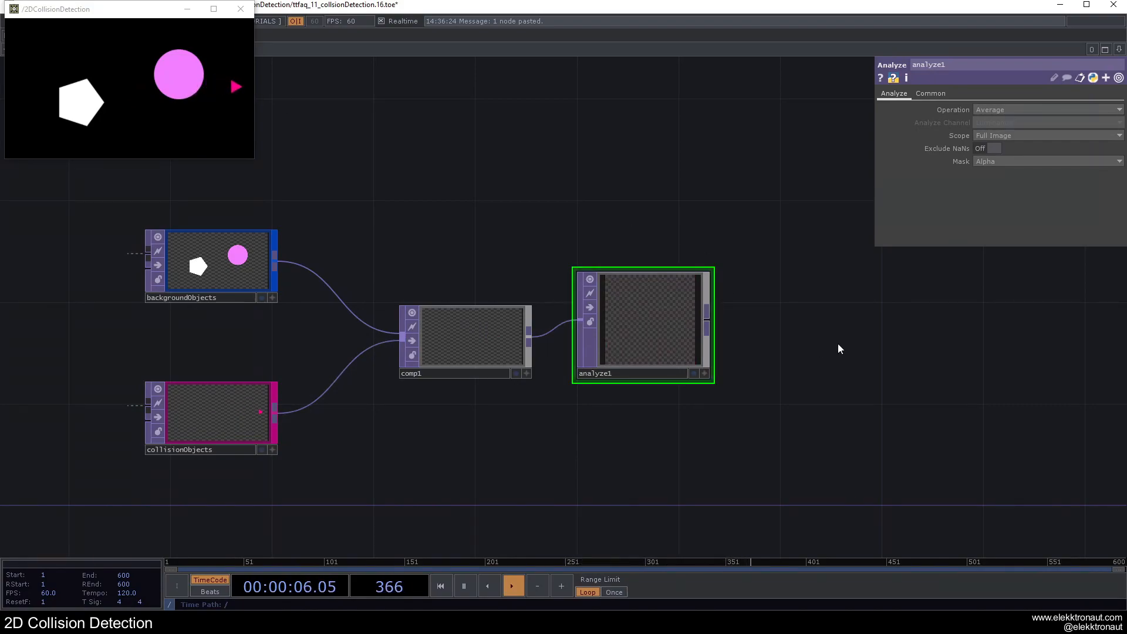
# Step: Append a Null TOP to analyze1 and convert its pixels to channels with a TOP to CHOP
pyautogui.moveTo(767, 347); pyautogui.dragTo(557, 299)
pyautogui.hotkey('alt', 'n')
pyautogui.click(763, 282)
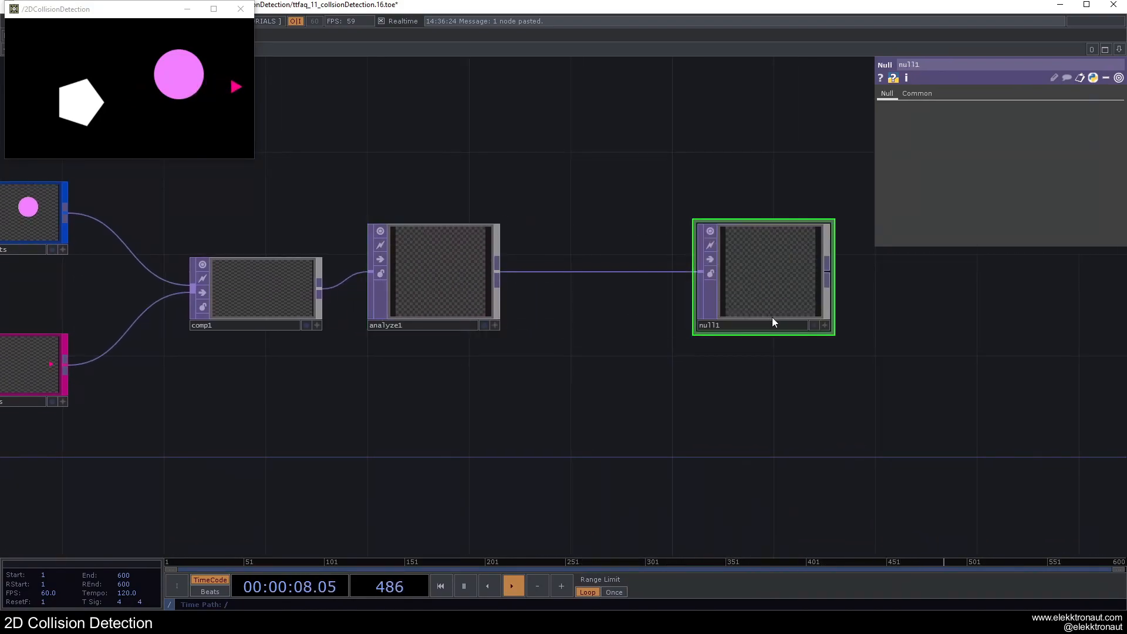
pyautogui.rightClick(829, 282)
pyautogui.click(710, 132)
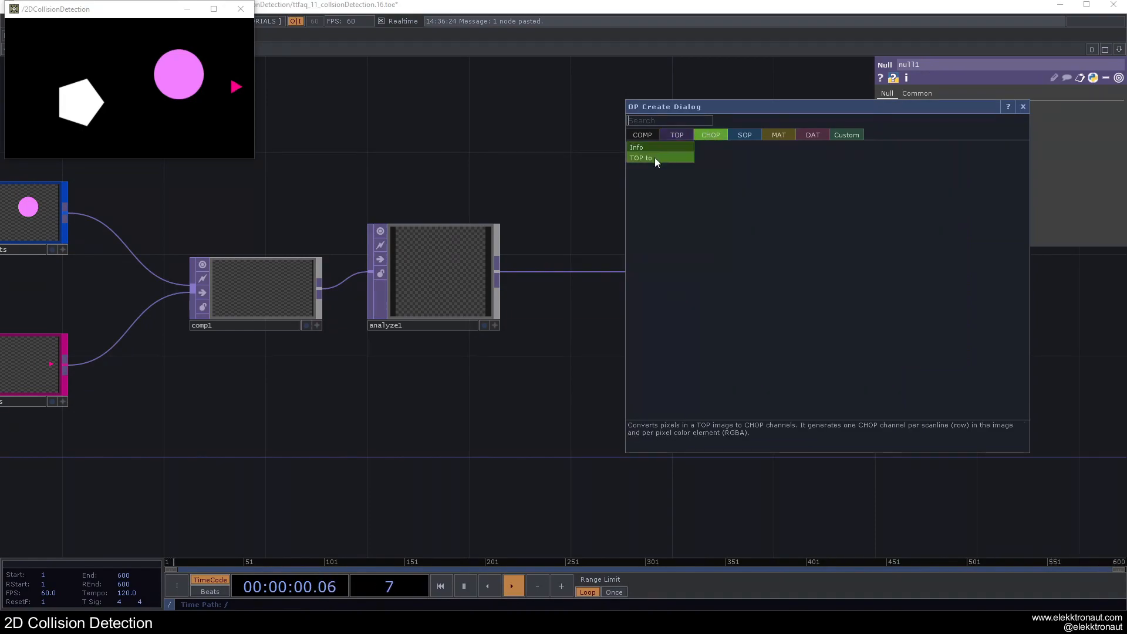
pyautogui.click(654, 155)
pyautogui.click(939, 281)
pyautogui.moveTo(851, 306); pyautogui.dragTo(701, 367)
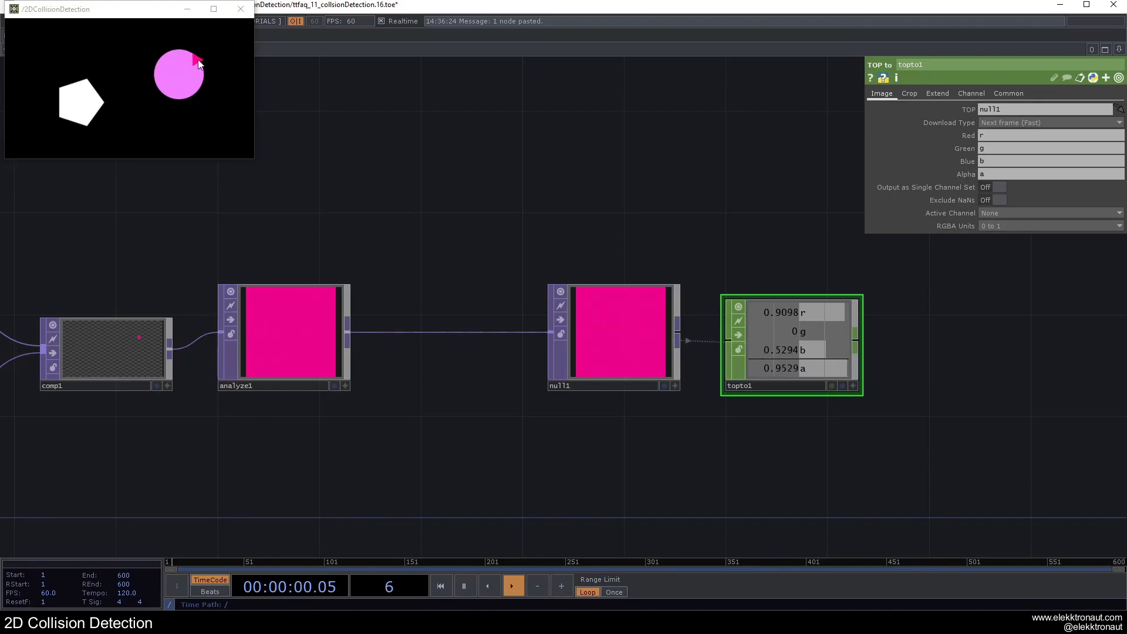
# Step: Insert a Limit TOP between analyze1 and null1, and shift null1 and topto1 to make room for it
pyautogui.rightClick(376, 333)
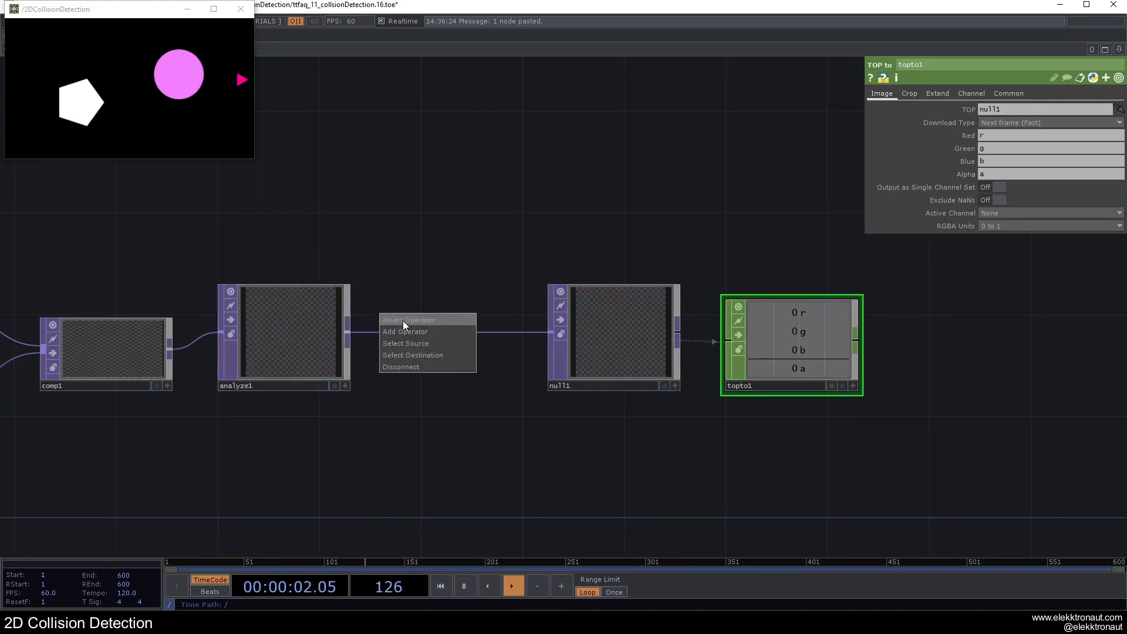
pyautogui.click(403, 319)
pyautogui.write('li')
pyautogui.click(299, 385)
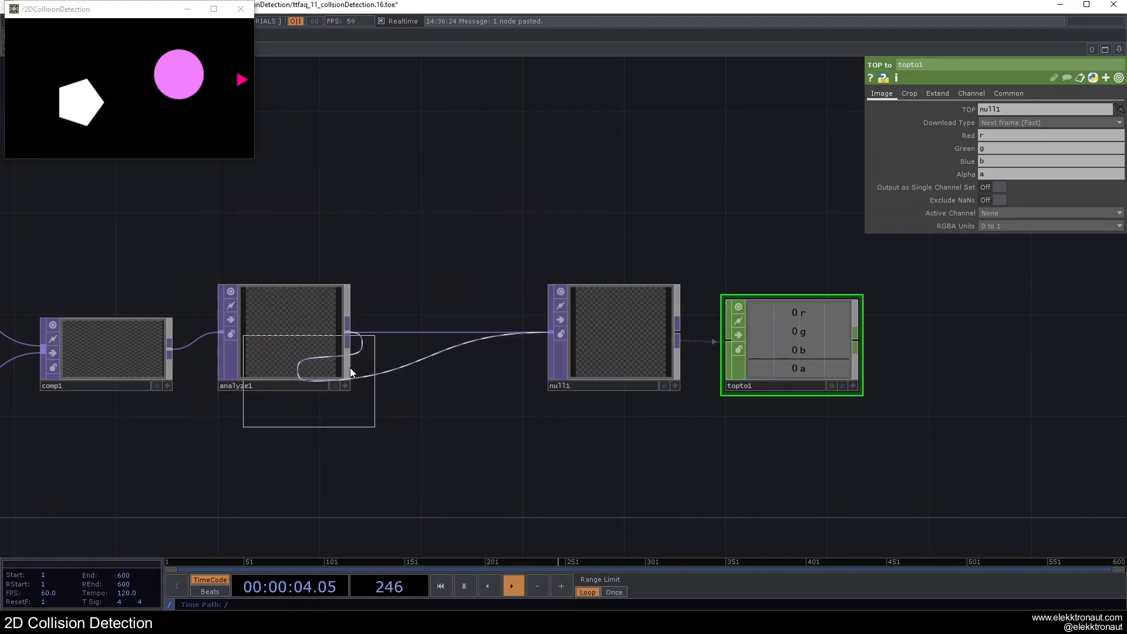
pyautogui.click(461, 334)
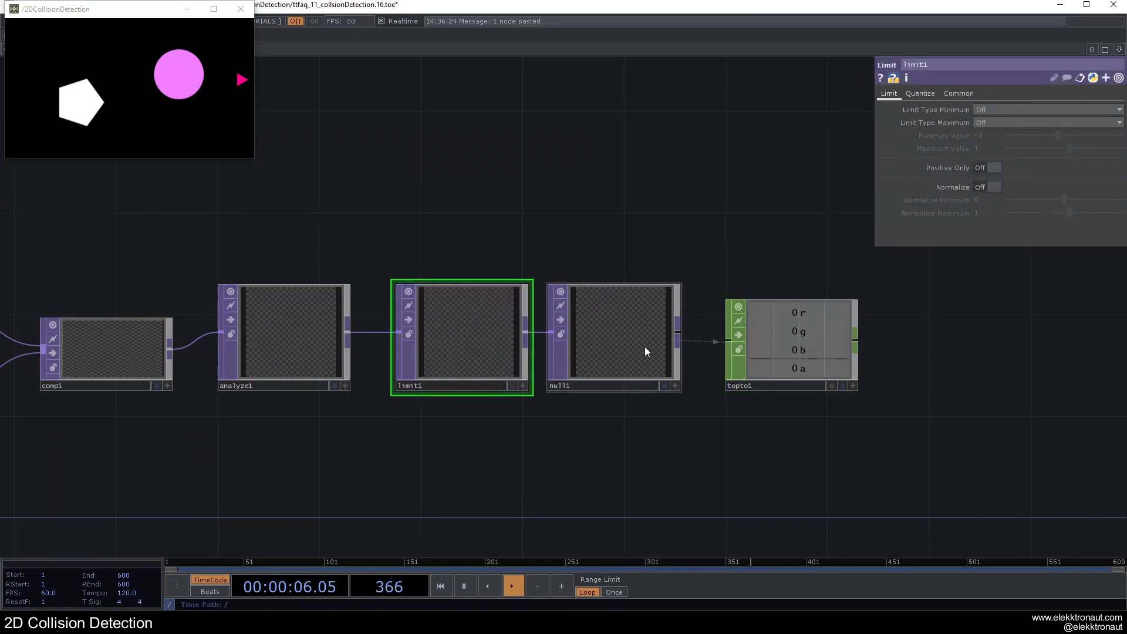
pyautogui.moveTo(644, 352); pyautogui.dragTo(670, 352)
pyautogui.moveTo(800, 352); pyautogui.dragTo(825, 352)
# Step: Set the Limit TOP's Quantize Value to Ceiling with a value step of 1
pyautogui.click(920, 94)
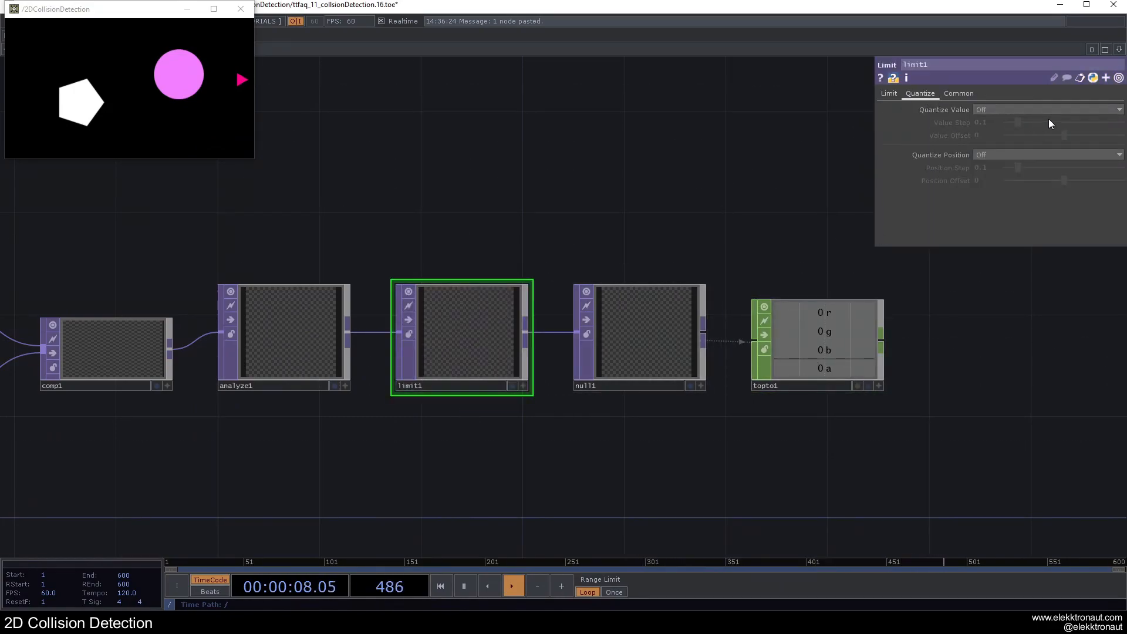
pyautogui.click(989, 109)
pyautogui.click(986, 132)
pyautogui.write('1')
pyautogui.press('Return')
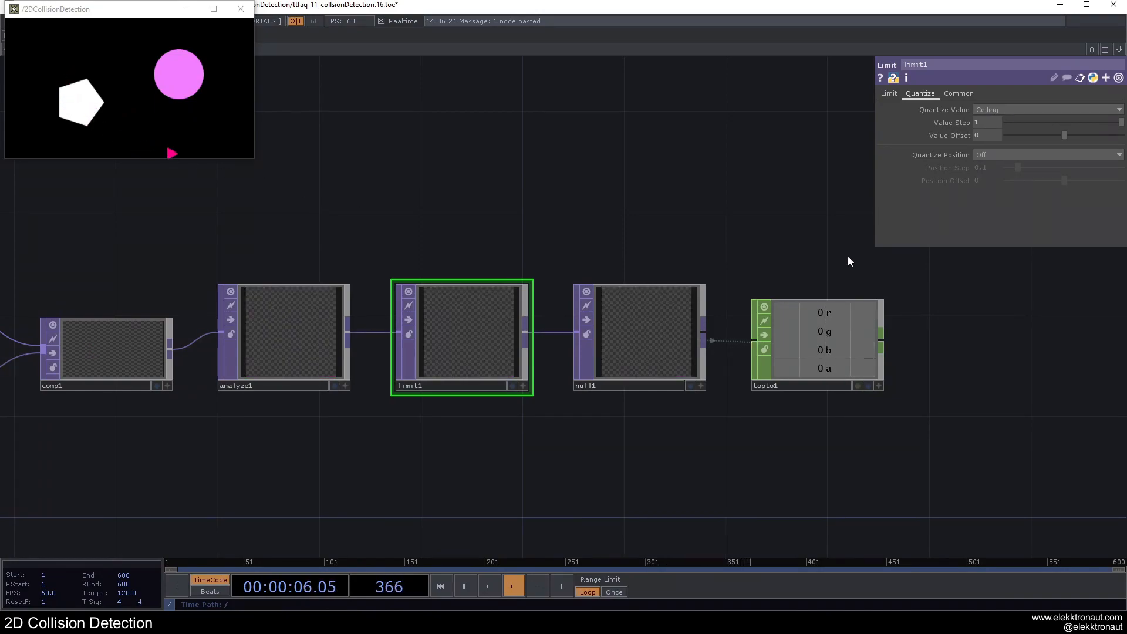
# Step: Clear the red, green and blue channel names in topto1 so that it outputs only the alpha channel
pyautogui.moveTo(784, 296); pyautogui.dragTo(611, 301, button='middle')
pyautogui.click(619, 319)
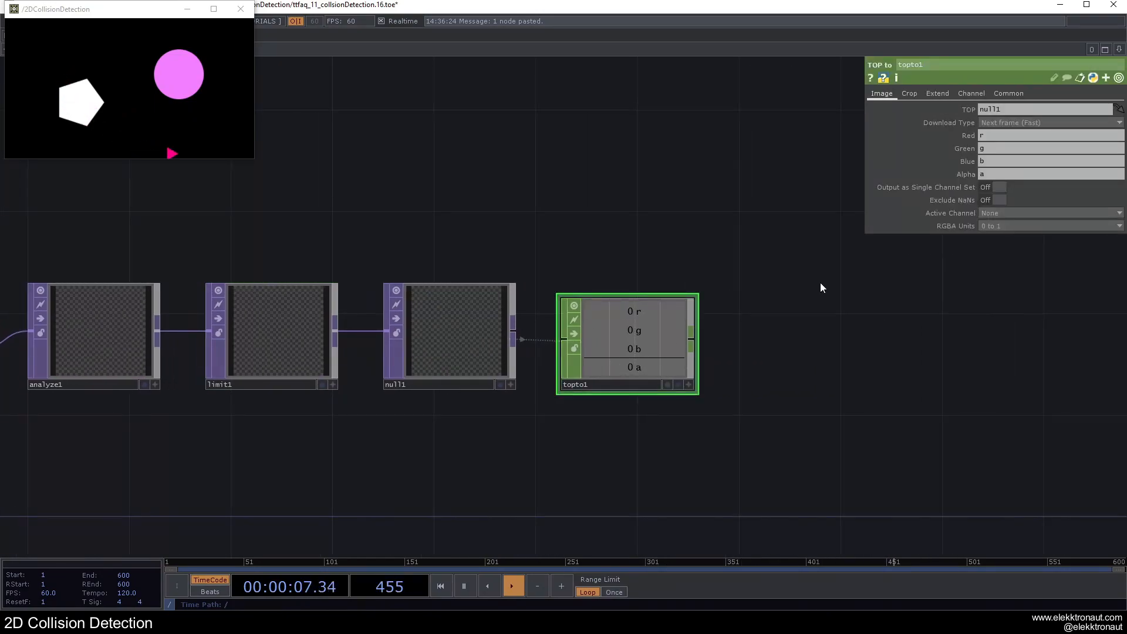
pyautogui.click(1002, 163)
pyautogui.press('BackSpace')
pyautogui.click(999, 148)
pyautogui.press('BackSpace')
pyautogui.click(990, 137)
pyautogui.press('BackSpace')
pyautogui.press('Return')
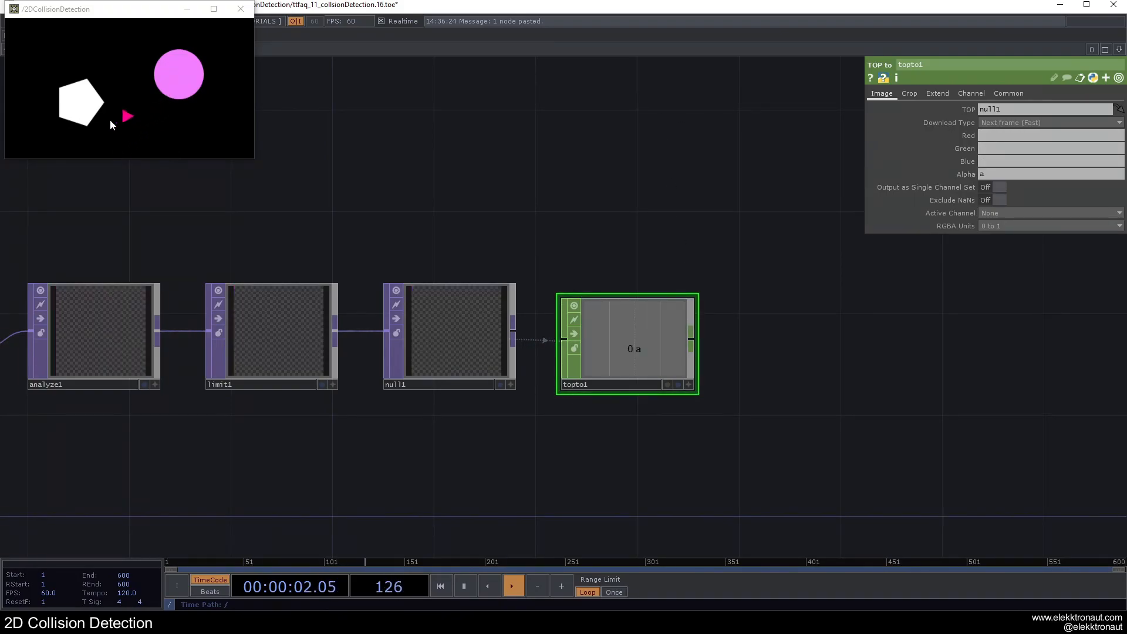
# Step: Append a Rename CHOP to topto1 and rename its channel to collision
pyautogui.rightClick(692, 337)
pyautogui.write('re')
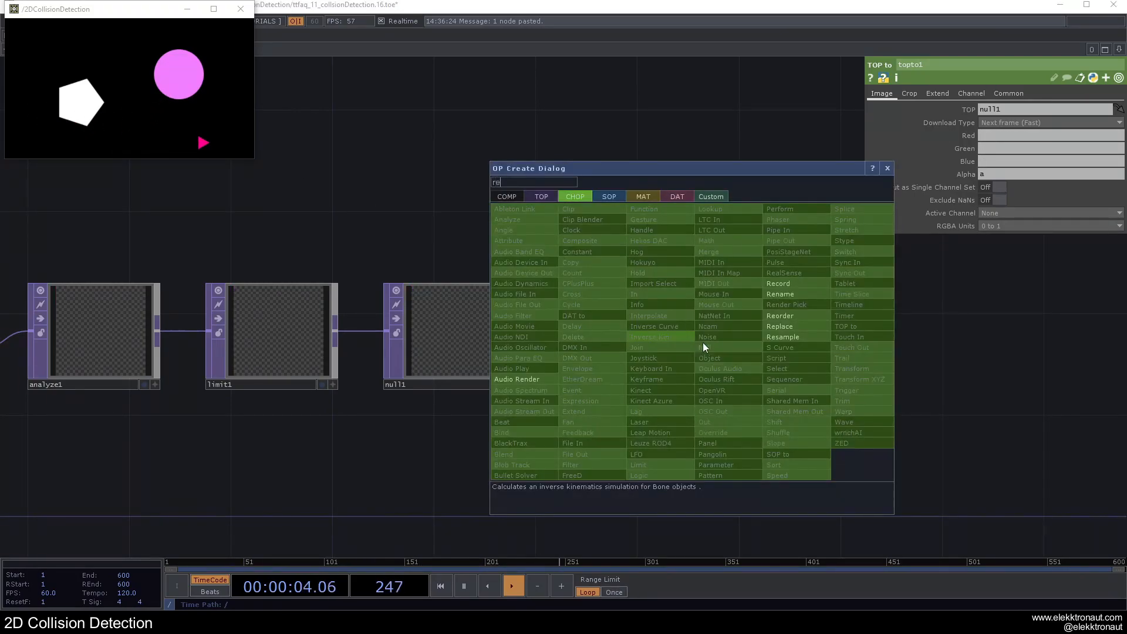
pyautogui.click(781, 294)
pyautogui.click(781, 344)
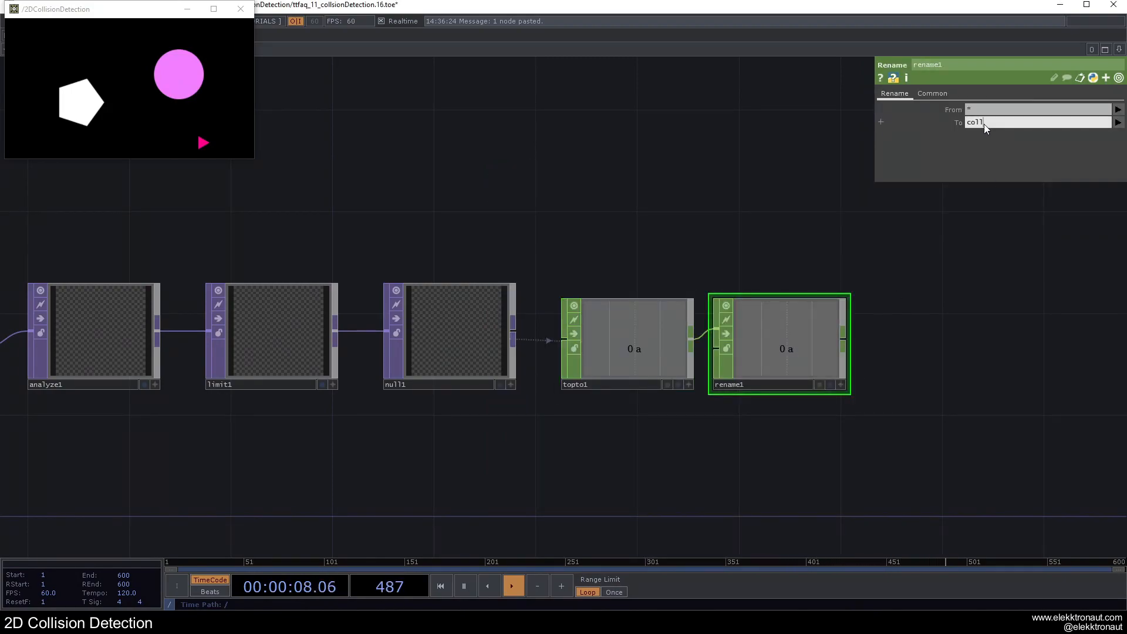
pyautogui.press('Return')
pyautogui.moveTo(725, 270); pyautogui.dragTo(478, 251)
pyautogui.hotkey('ctrl', 'alt', 'n')
pyautogui.click(688, 316)
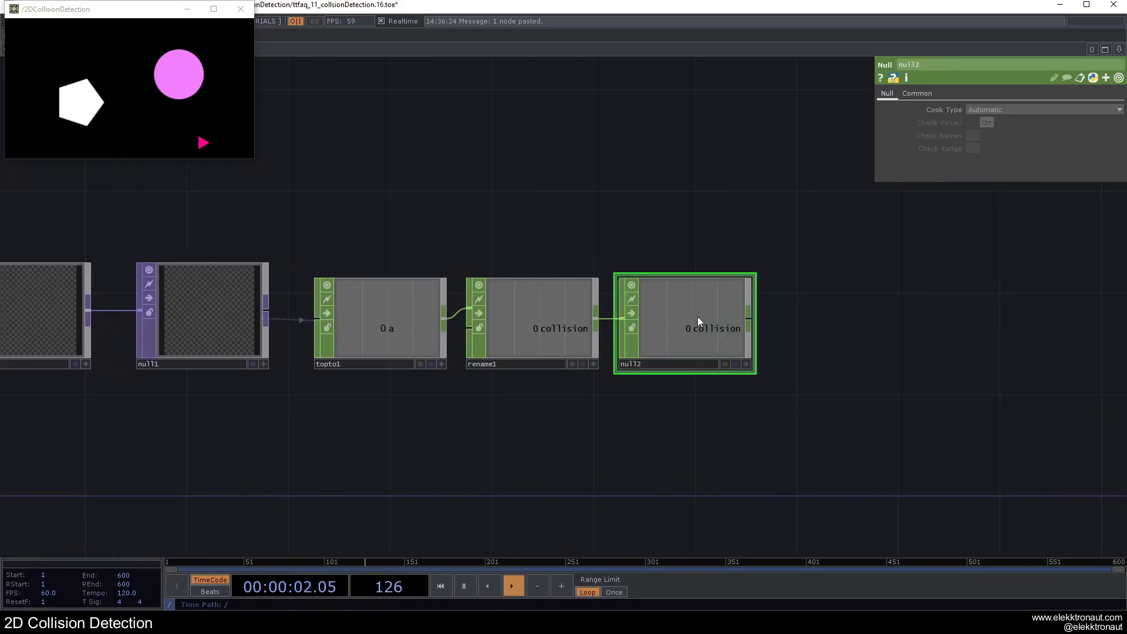
pyautogui.press('Delete')
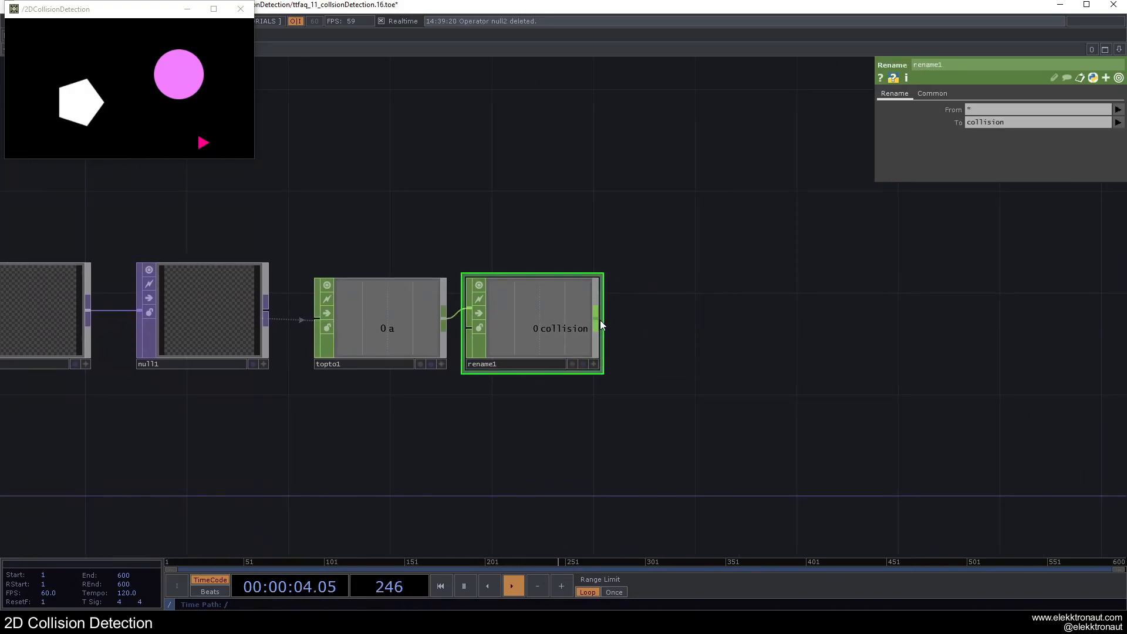
# Step: Append an Out CHOP to rename1 and move it farther away, leaving a gap in the chain
pyautogui.press('Tab')
pyautogui.write('o')
pyautogui.click(628, 405)
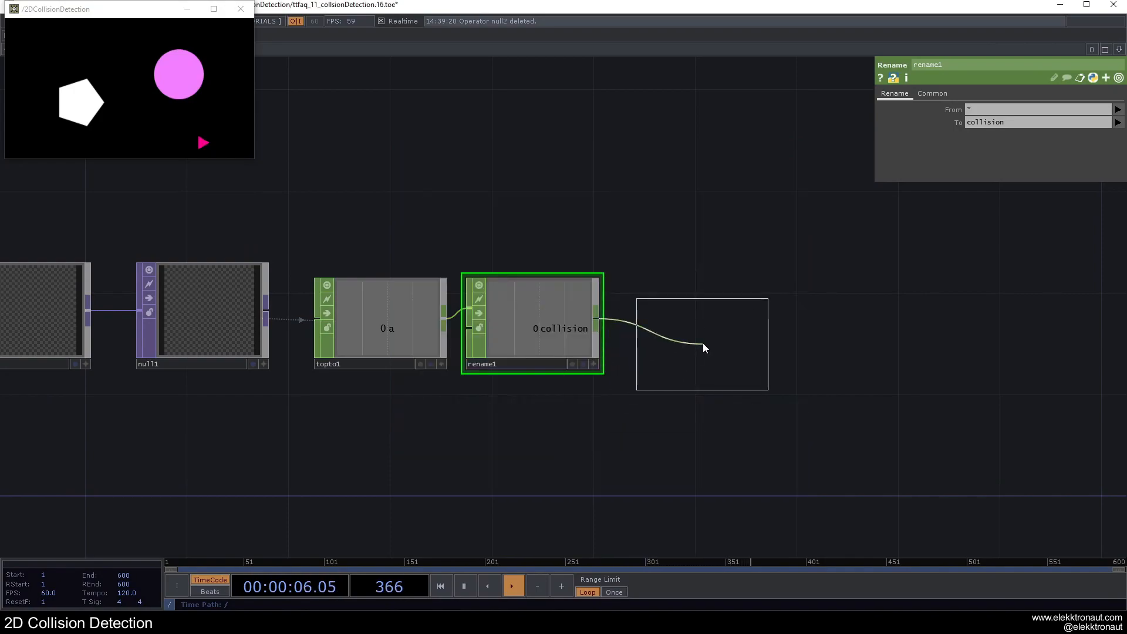
pyautogui.click(700, 337)
pyautogui.moveTo(686, 338); pyautogui.dragTo(806, 340)
pyautogui.moveTo(722, 381); pyautogui.dragTo(984, 366)
pyautogui.scroll(-3, 513, 409)
pyautogui.moveTo(514, 414); pyautogui.dragTo(693, 405)
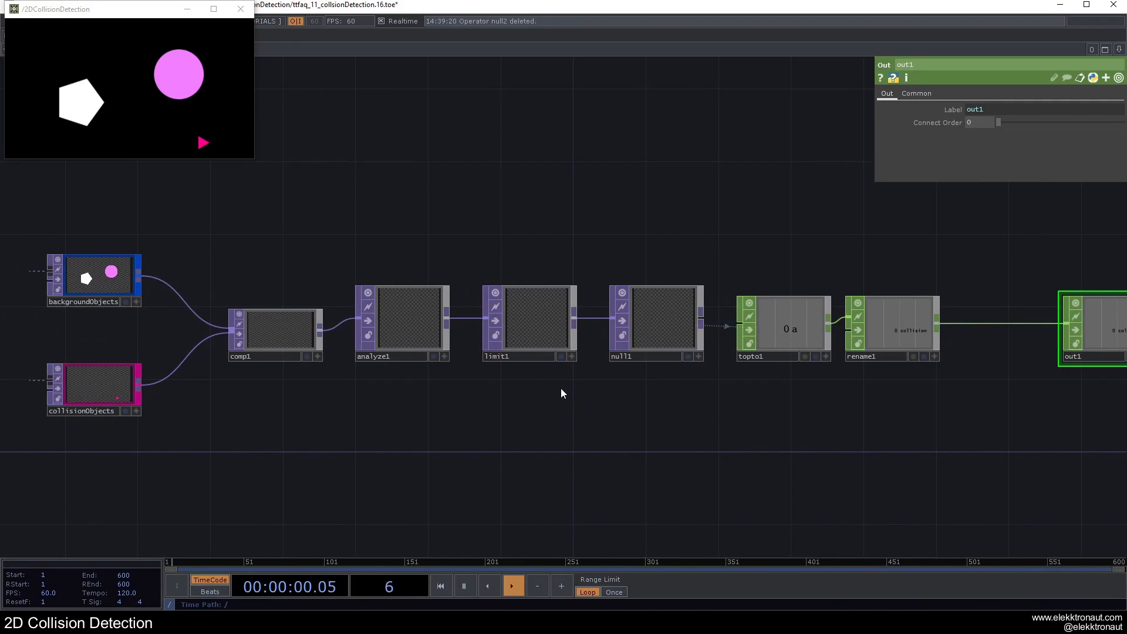
# Step: Examine the chain from comp1 through analyze1 and limit1 while moving the triangle across the background shapes
pyautogui.moveTo(443, 416); pyautogui.dragTo(551, 411)
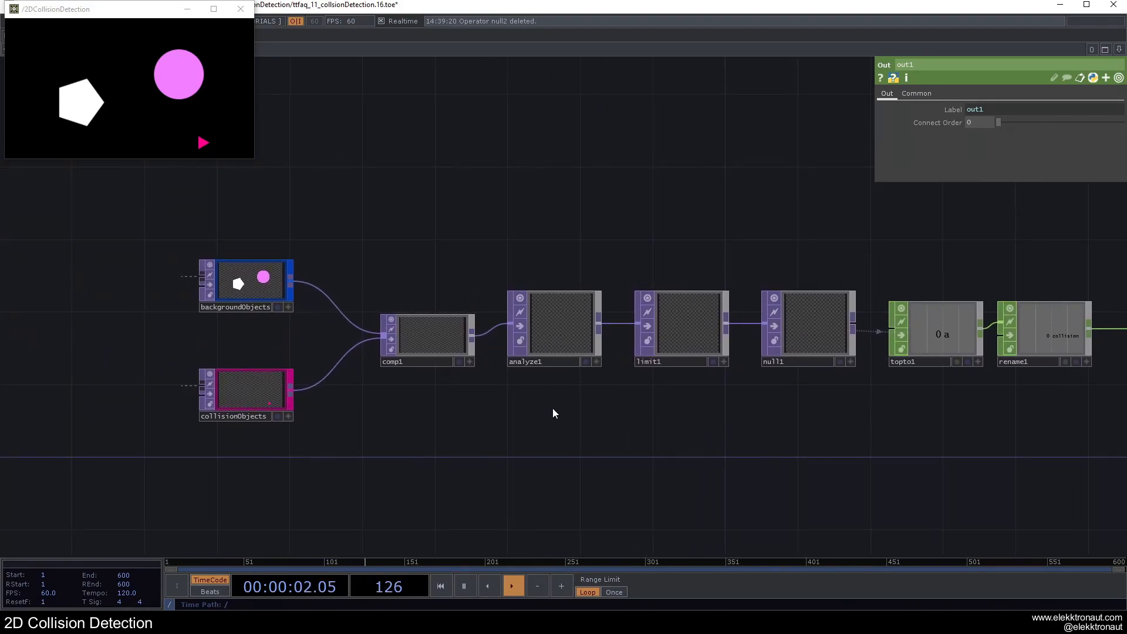
pyautogui.scroll(3, 322, 403)
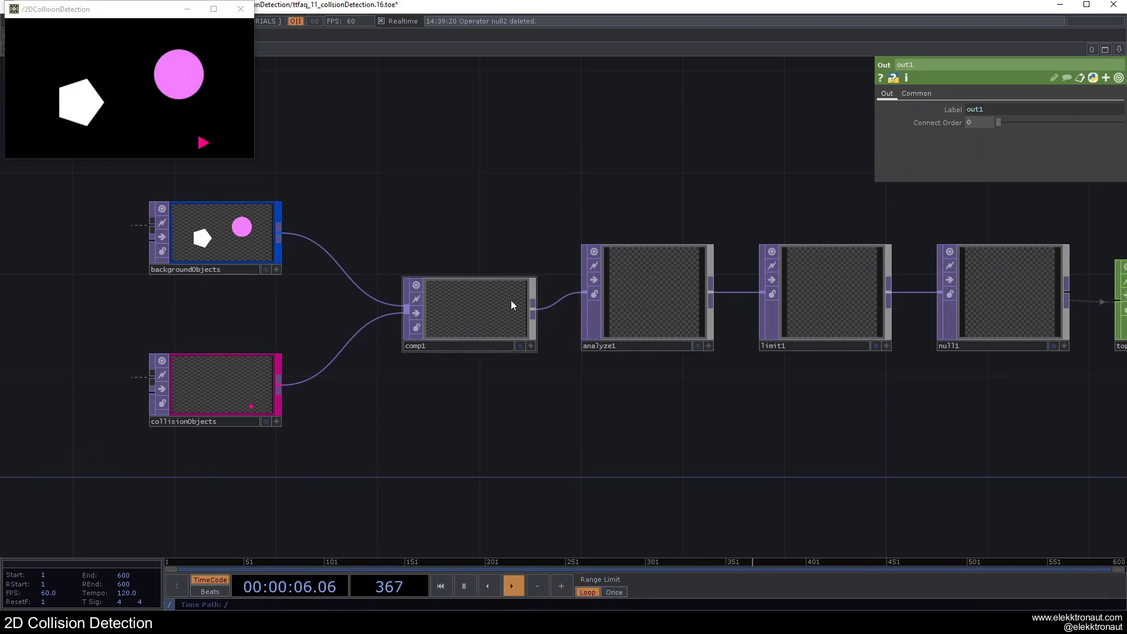
pyautogui.scroll(2, 423, 346)
pyautogui.click(735, 244)
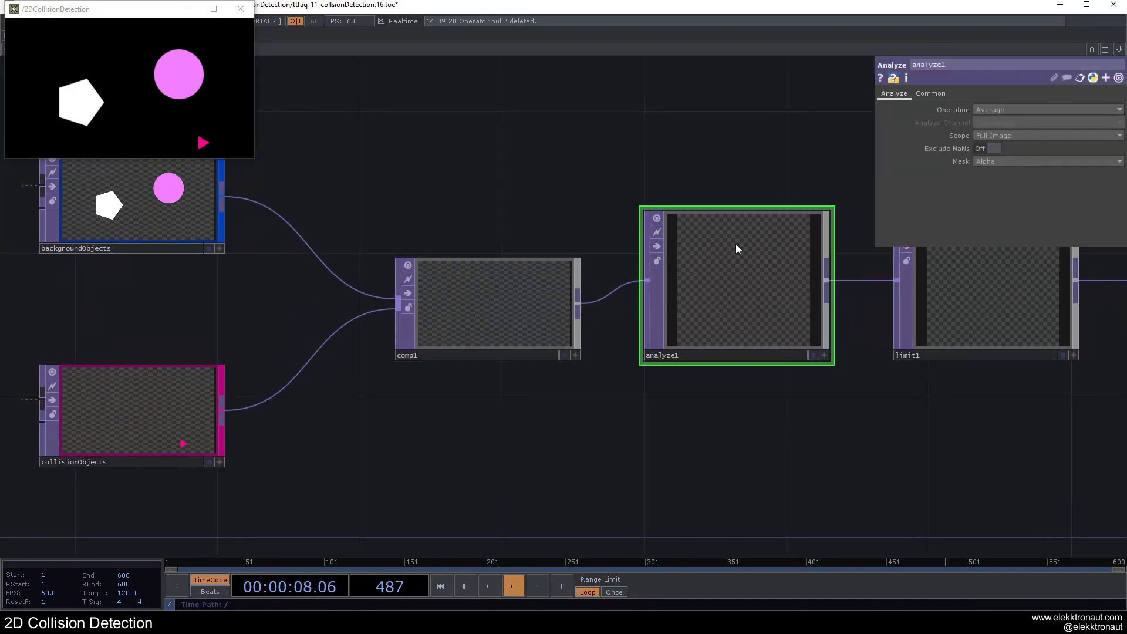
pyautogui.scroll(-2, 757, 261)
pyautogui.scroll(3, 537, 302)
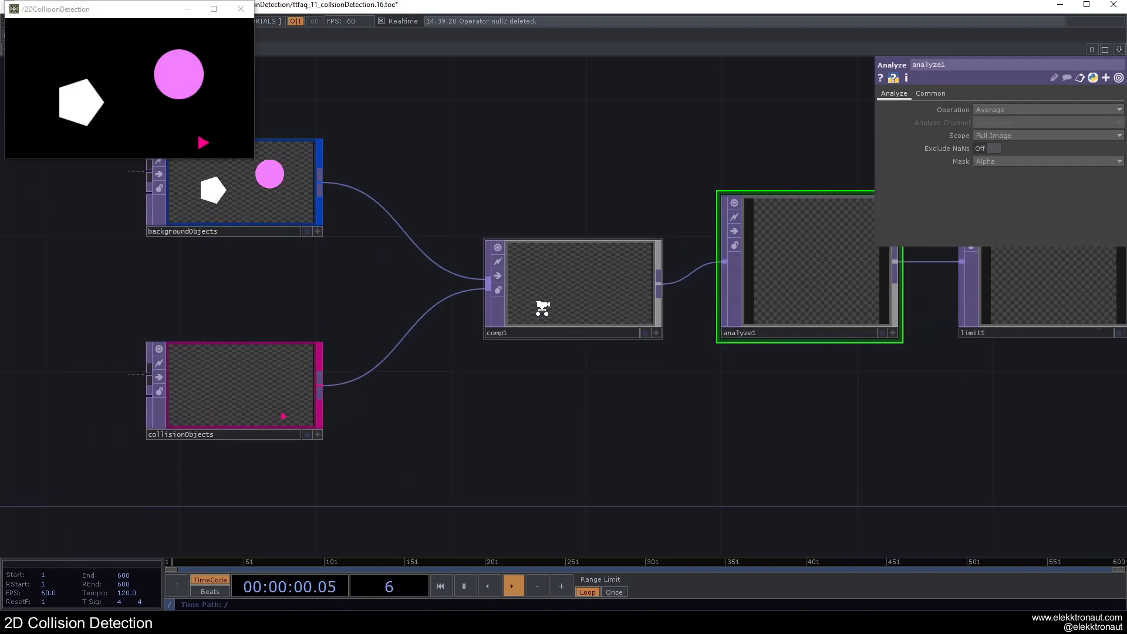
pyautogui.moveTo(584, 418); pyautogui.dragTo(492, 445)
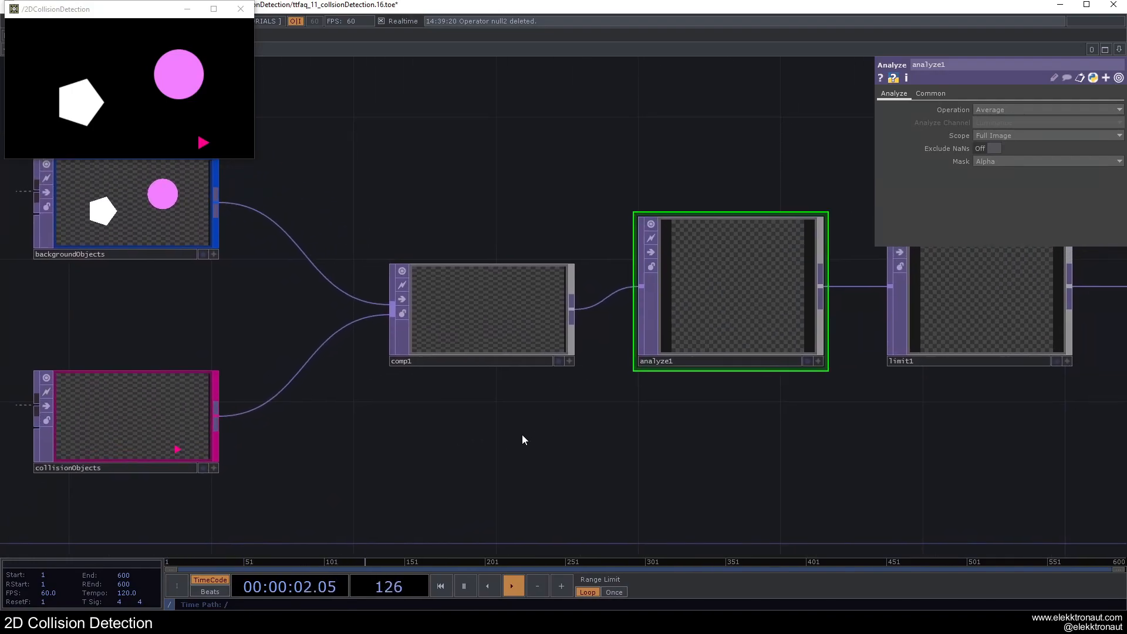
pyautogui.scroll(-2, 519, 435)
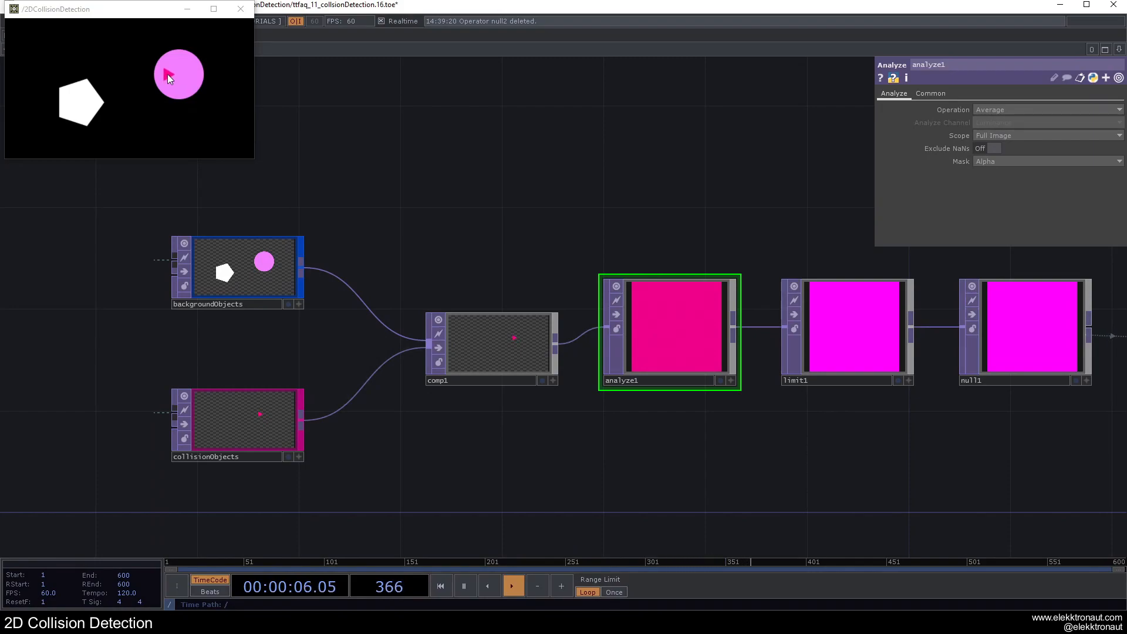
pyautogui.moveTo(520, 155); pyautogui.dragTo(424, 152)
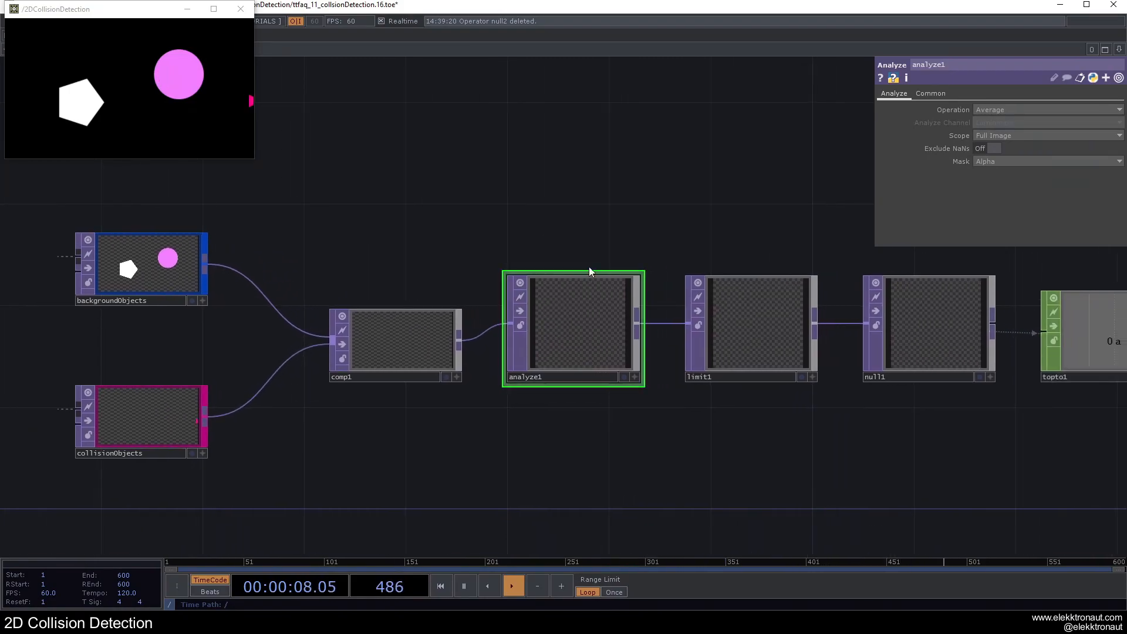
pyautogui.moveTo(626, 385); pyautogui.dragTo(587, 293, button='middle')
pyautogui.moveTo(467, 225); pyautogui.dragTo(311, 238)
pyautogui.click(538, 347)
pyautogui.moveTo(508, 200); pyautogui.dragTo(559, 191)
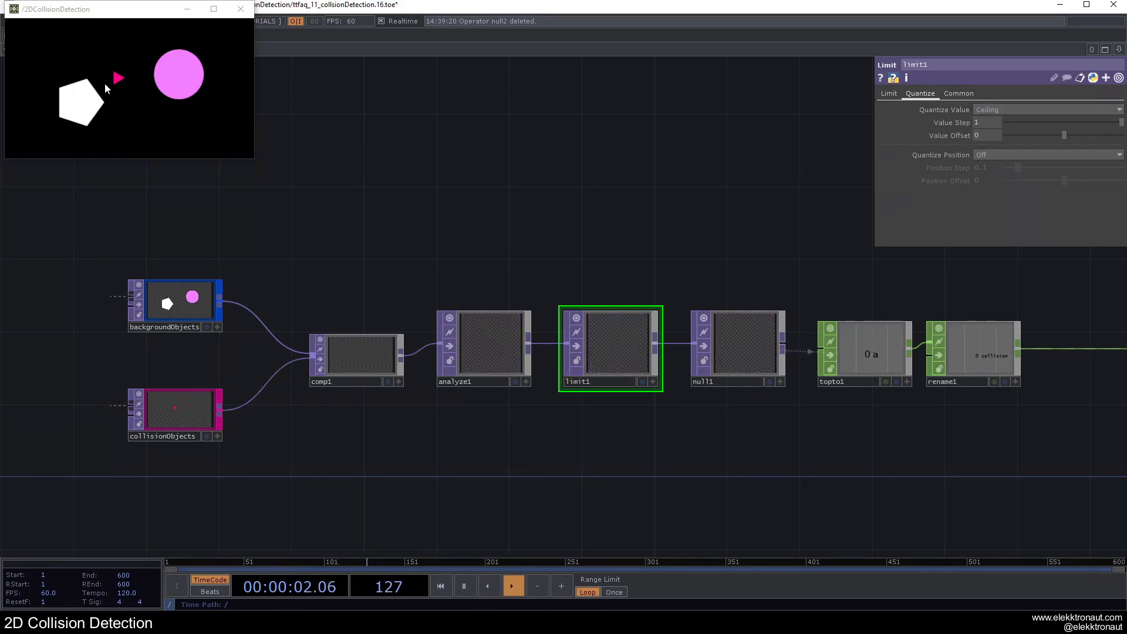
# Step: Leave the collisionDetection component and append a Null CHOP to its collision output
pyautogui.press('u')
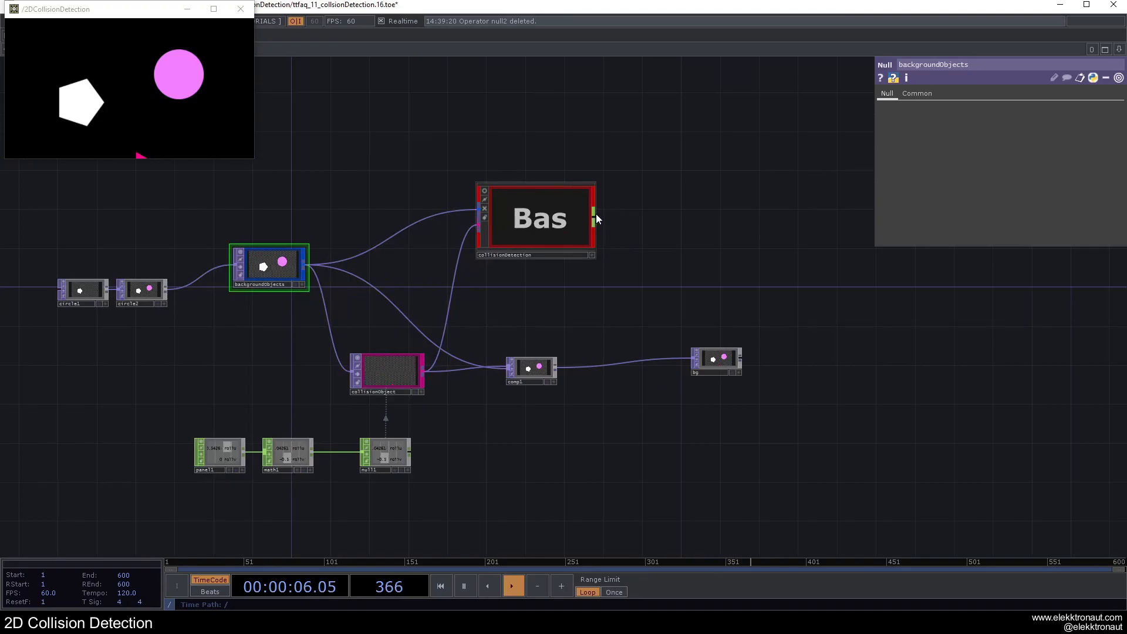
pyautogui.rightClick(594, 215)
pyautogui.write('n')
pyautogui.click(649, 222)
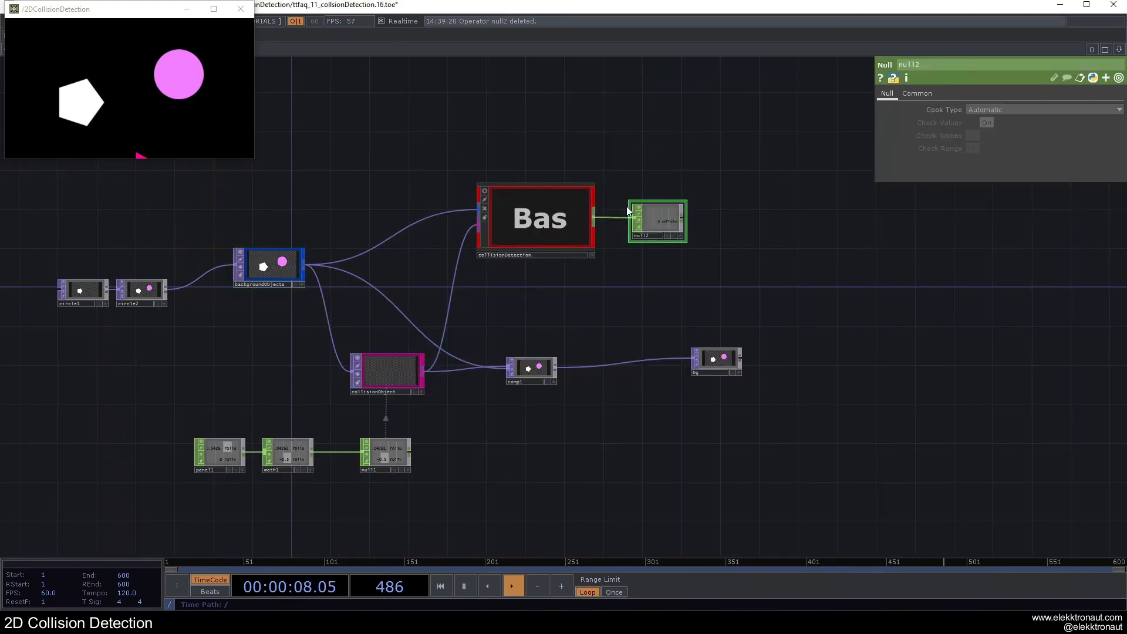
pyautogui.scroll(4, 681, 173)
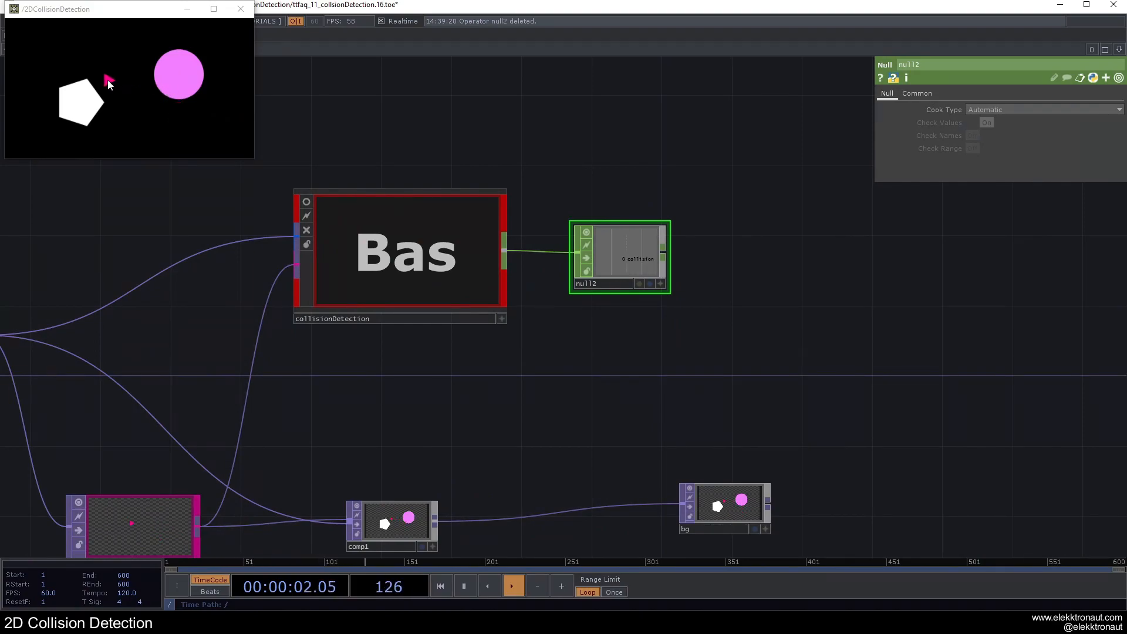
# Step: Move bg farther away and insert a Transform TOP on the wire between comp1 and bg
pyautogui.scroll(-2, 664, 377)
pyautogui.moveTo(694, 455); pyautogui.dragTo(884, 469)
pyautogui.rightClick(774, 468)
pyautogui.click(782, 455)
pyautogui.click(881, 449)
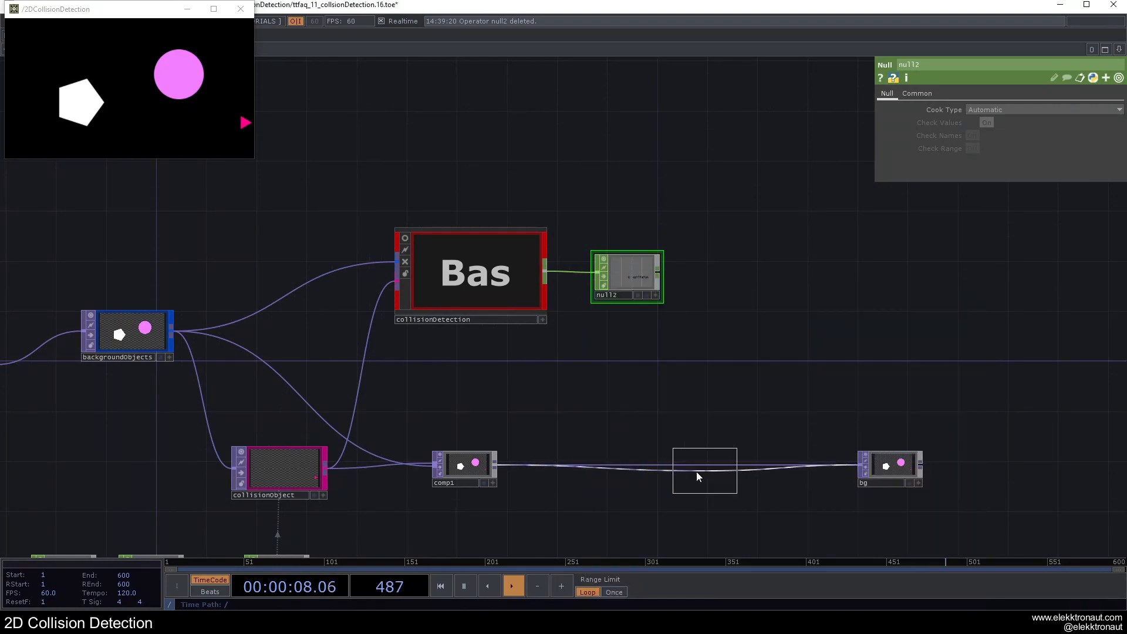
pyautogui.click(627, 467)
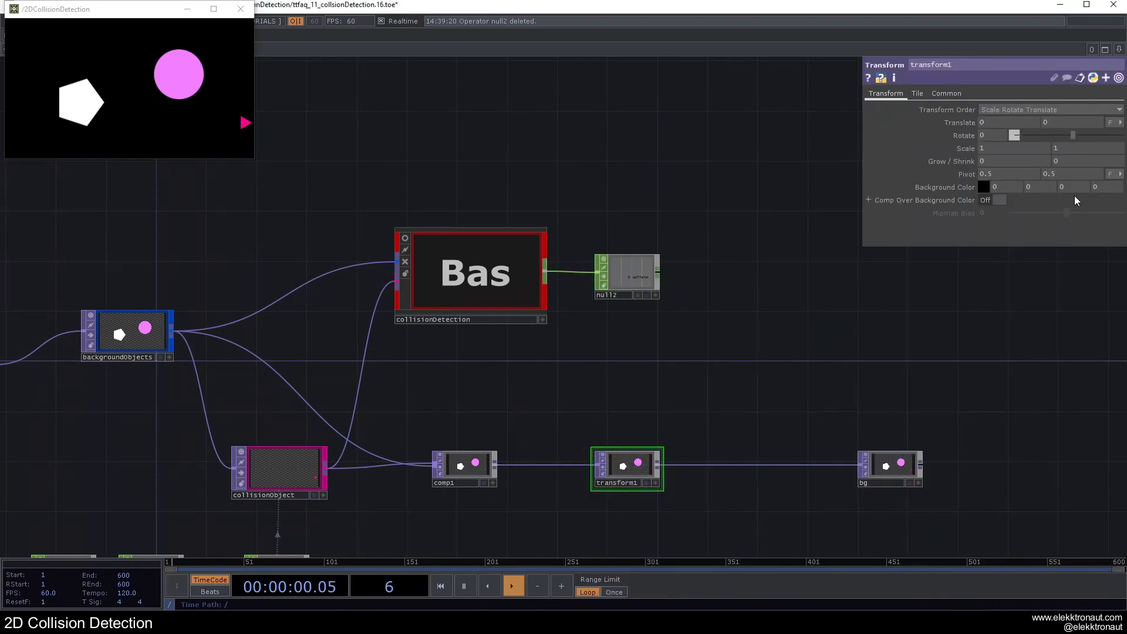
# Step: Enable Comp Over Background Color on transform1 and reference null2's collision channel in the background color's blue value
pyautogui.click(992, 200)
pyautogui.scroll(3, 603, 472)
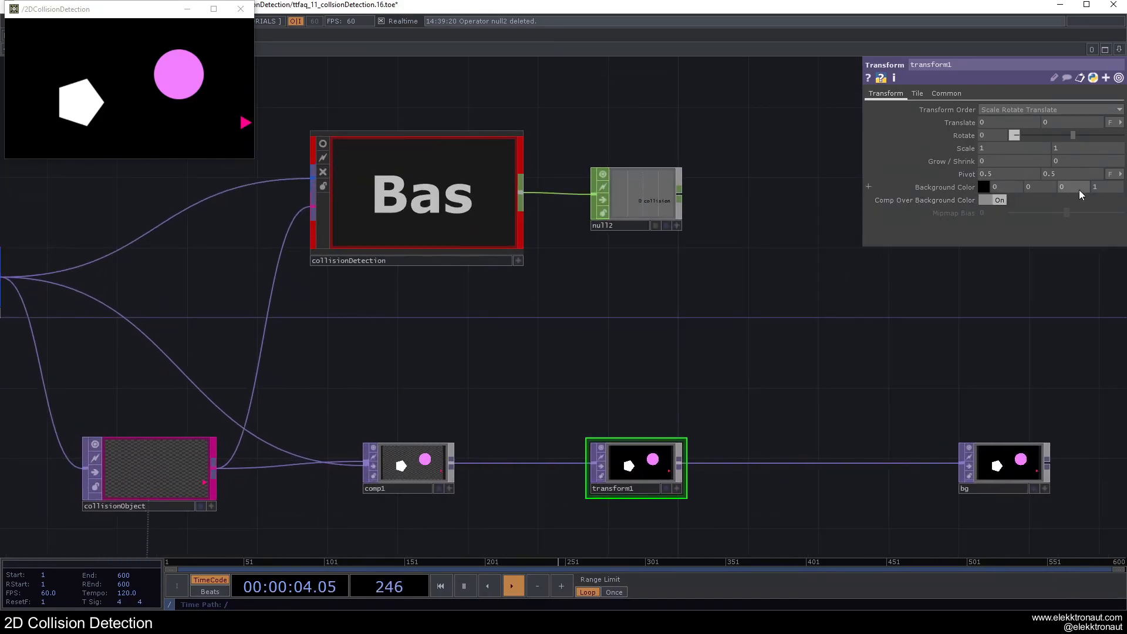
pyautogui.click(677, 225)
pyautogui.moveTo(656, 200); pyautogui.dragTo(793, 214)
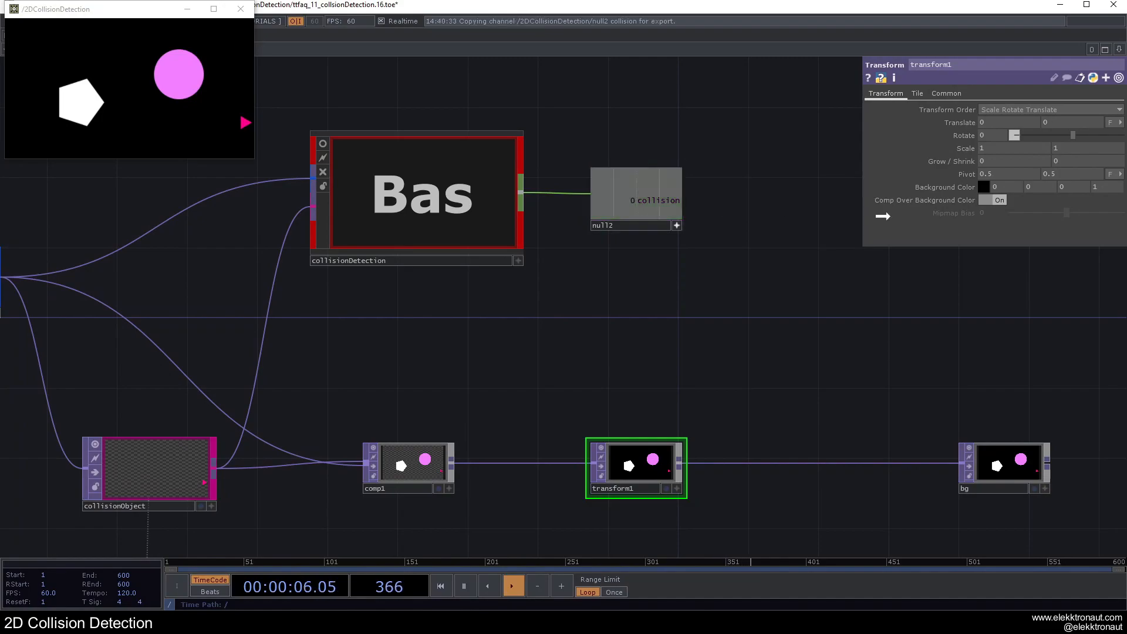
pyautogui.moveTo(1062, 187); pyautogui.dragTo(1064, 188)
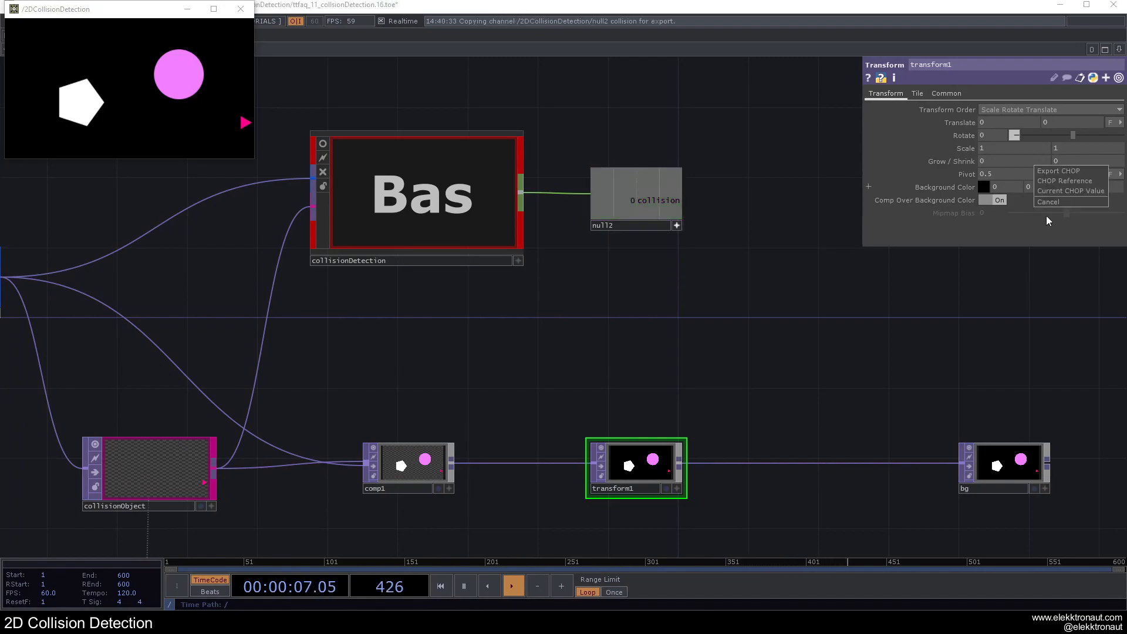
pyautogui.click(1060, 183)
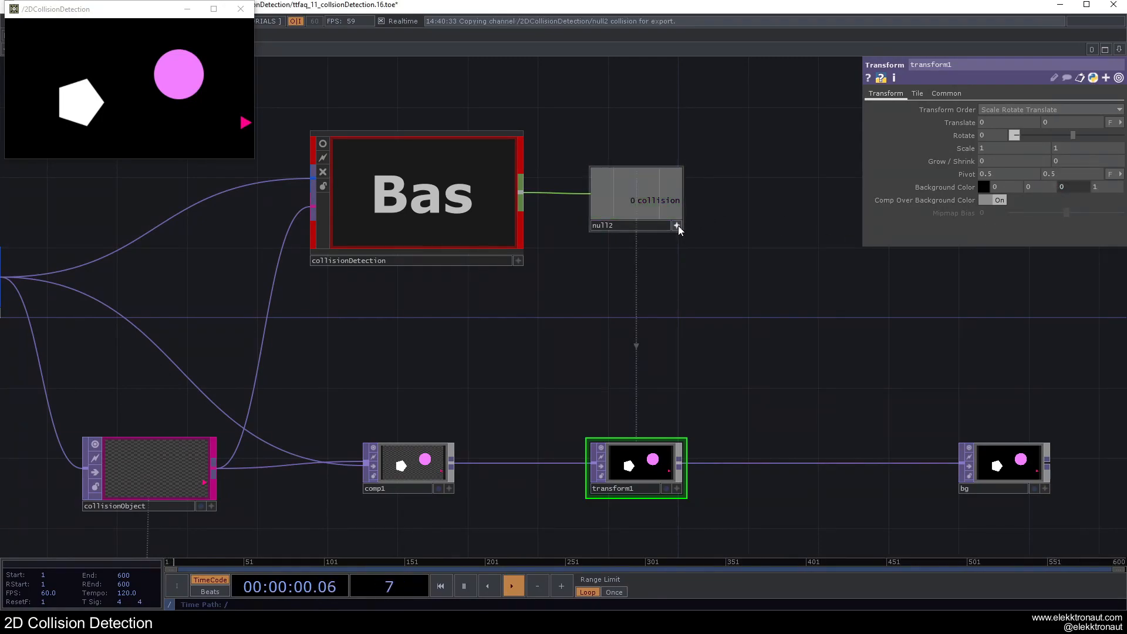
# Step: Scale transform1's blue background reference to 0.4 on collision and test it by moving the triangle over the shapes
pyautogui.moveTo(723, 289); pyautogui.dragTo(756, 239)
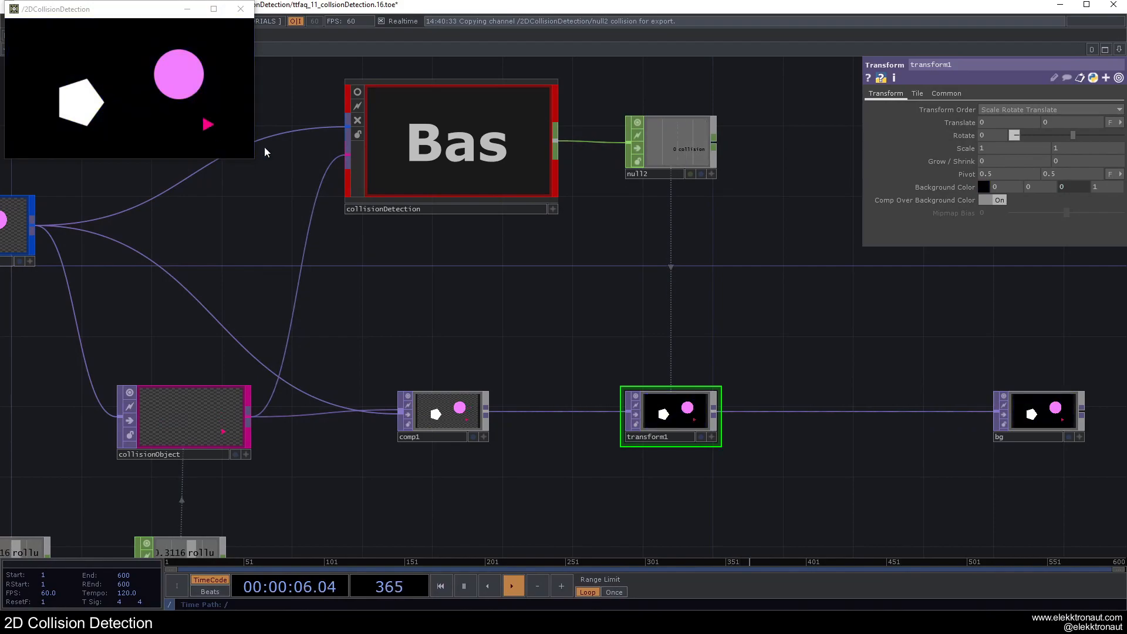
pyautogui.click(1080, 186)
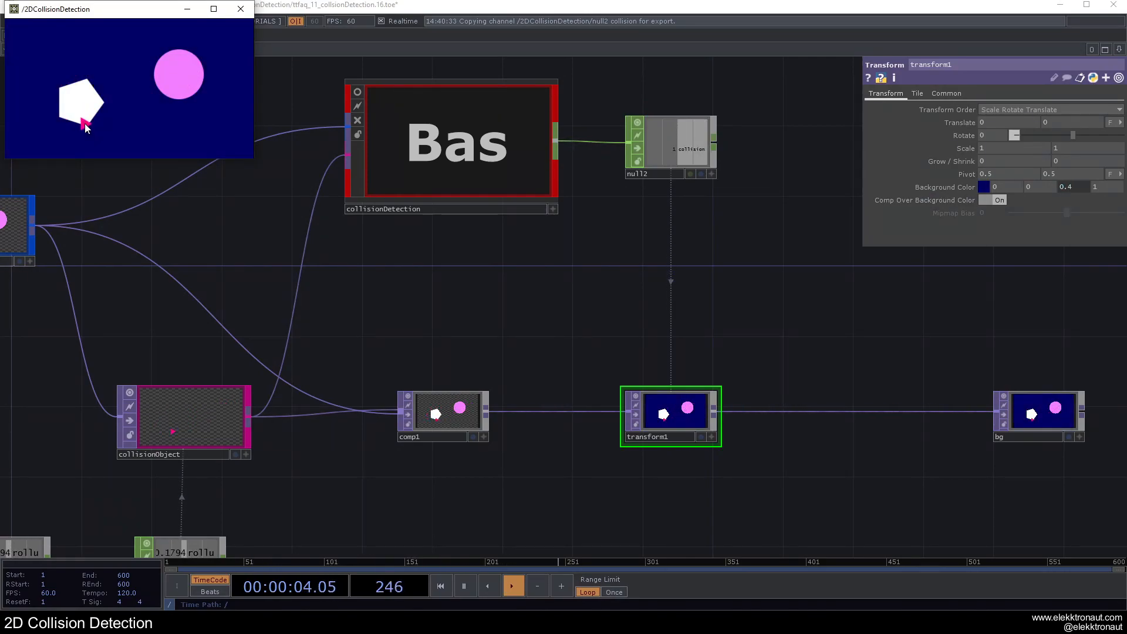
pyautogui.scroll(-3, 765, 271)
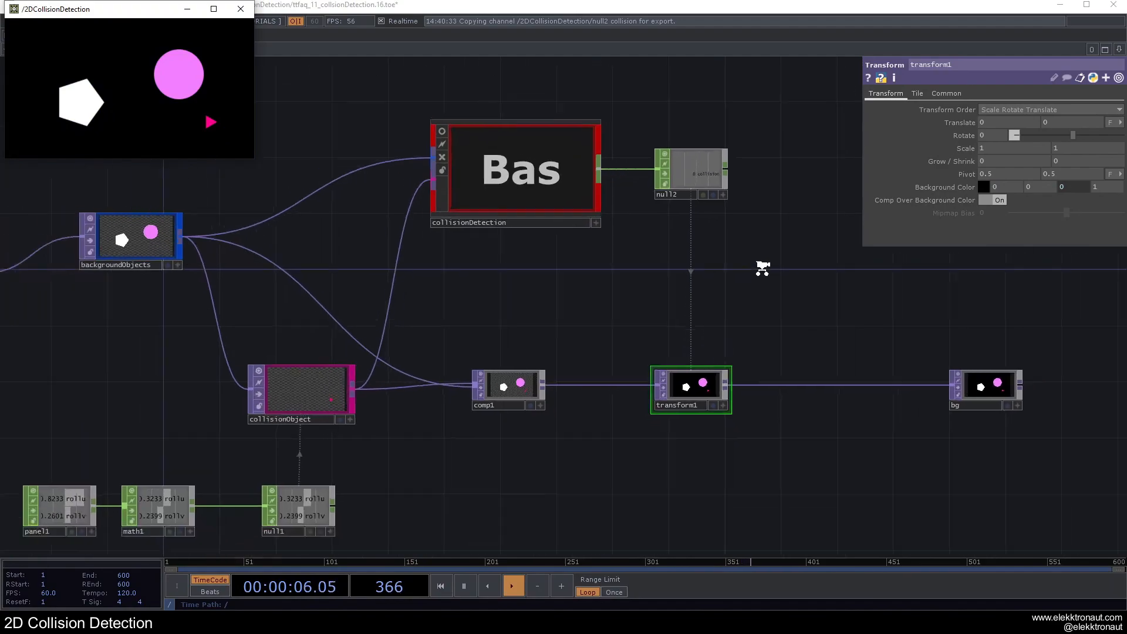
pyautogui.moveTo(747, 224); pyautogui.dragTo(620, 280)
pyautogui.scroll(2, 549, 228)
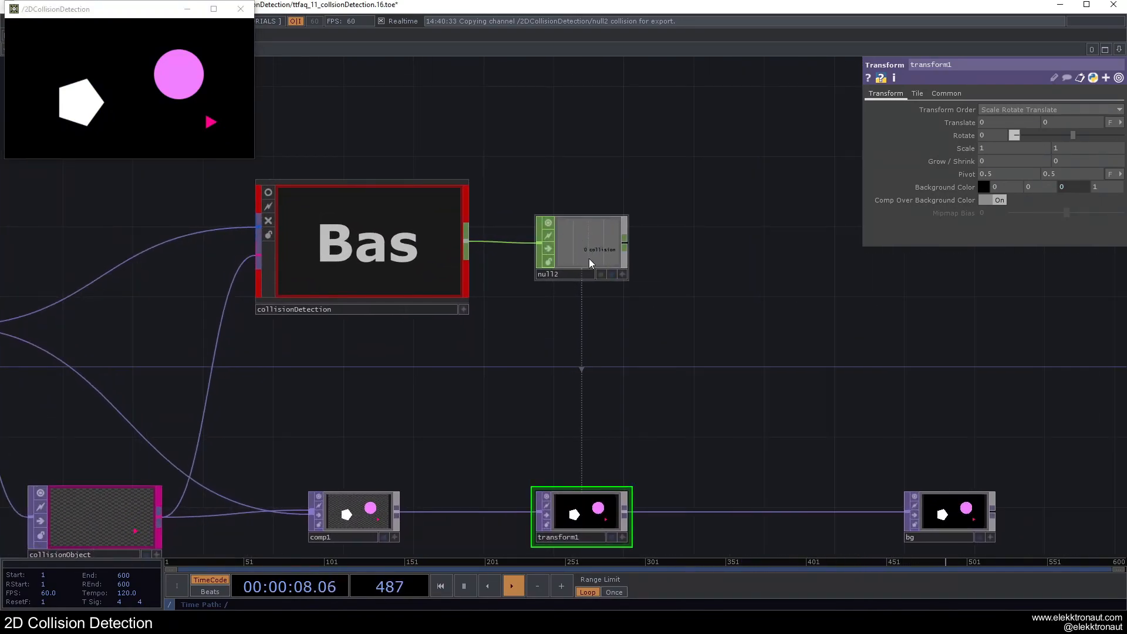
pyautogui.scroll(-2, 595, 245)
pyautogui.moveTo(604, 315); pyautogui.dragTo(616, 304)
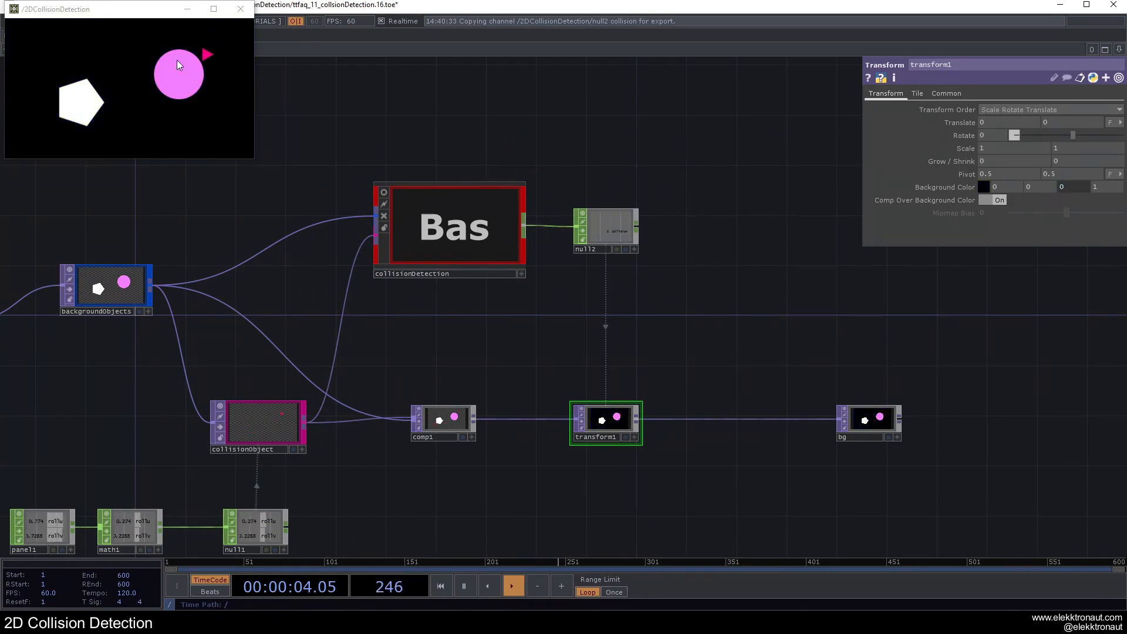
# Step: Attach a trial CHOP Execute DAT to null2 and remove it again
pyautogui.rightClick(636, 225)
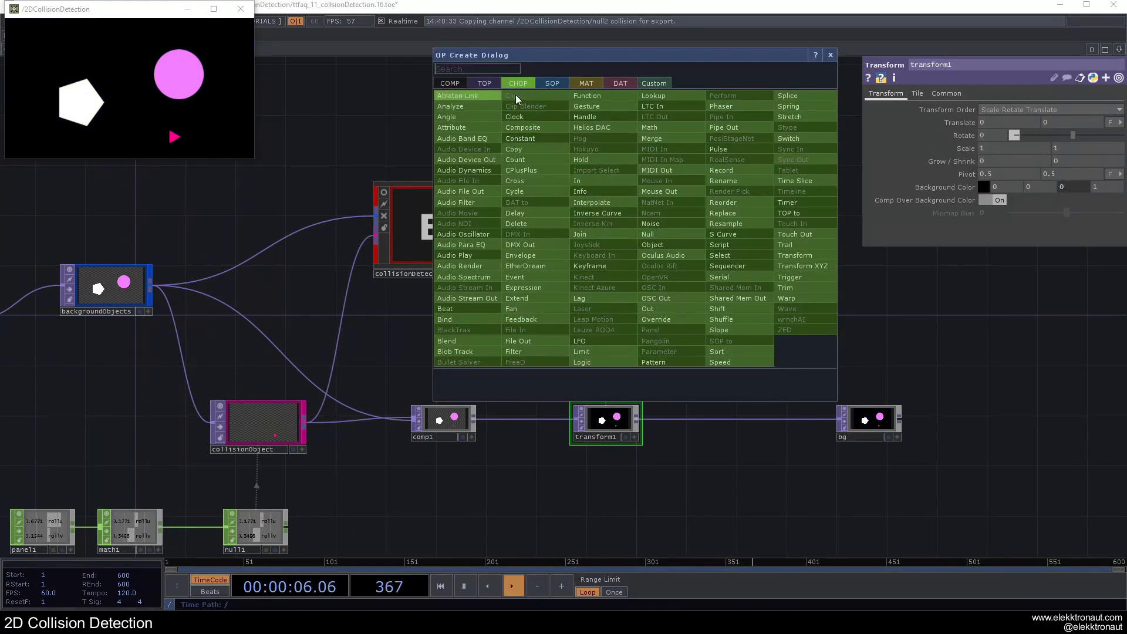
pyautogui.click(621, 82)
pyautogui.click(499, 95)
pyautogui.click(737, 237)
pyautogui.scroll(2, 701, 224)
pyautogui.scroll(1, 701, 225)
pyautogui.scroll(-3, 543, 227)
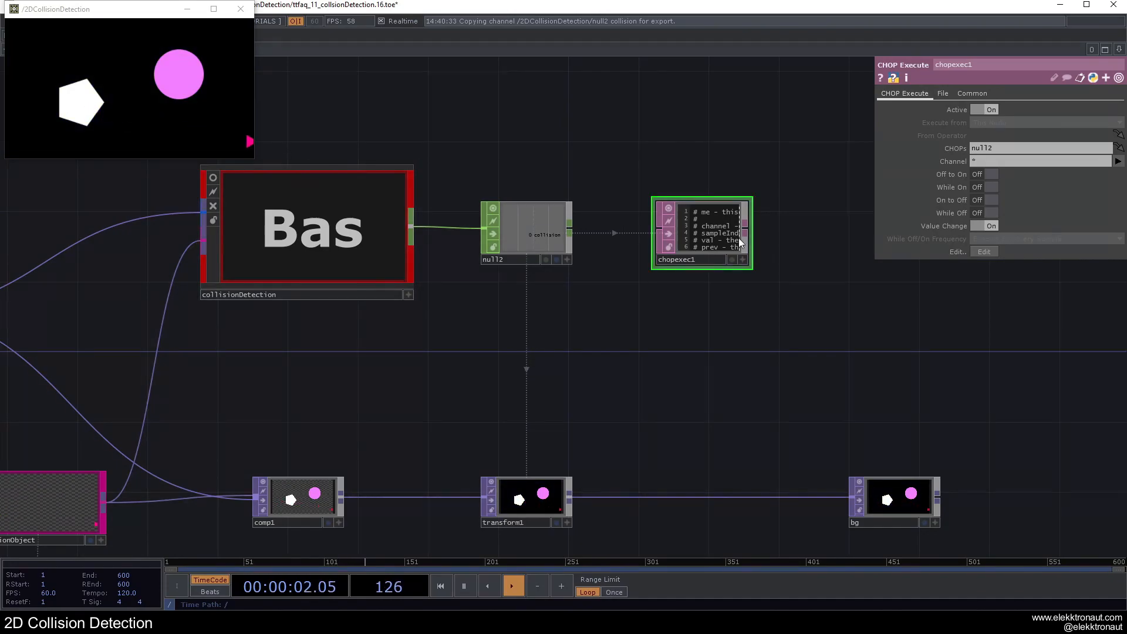
pyautogui.scroll(3, 725, 223)
pyautogui.scroll(-3, 717, 200)
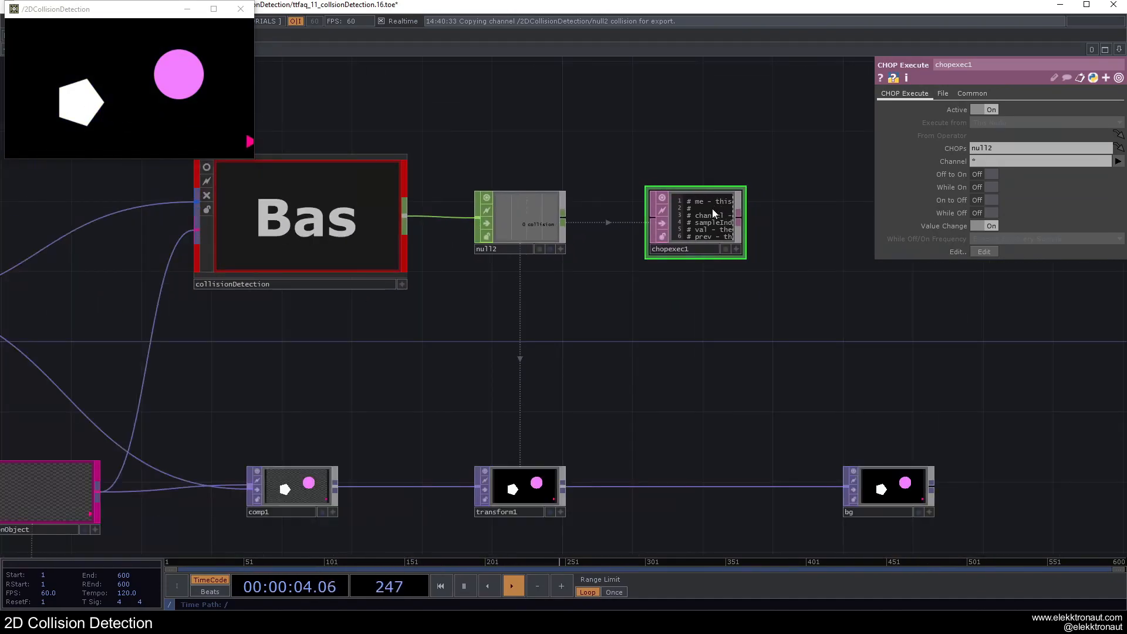
pyautogui.press('Delete')
# Step: Add a Movie File In TOP with the banana image above circle2 and connect it to backgroundObjects instead of the circles
pyautogui.press('h')
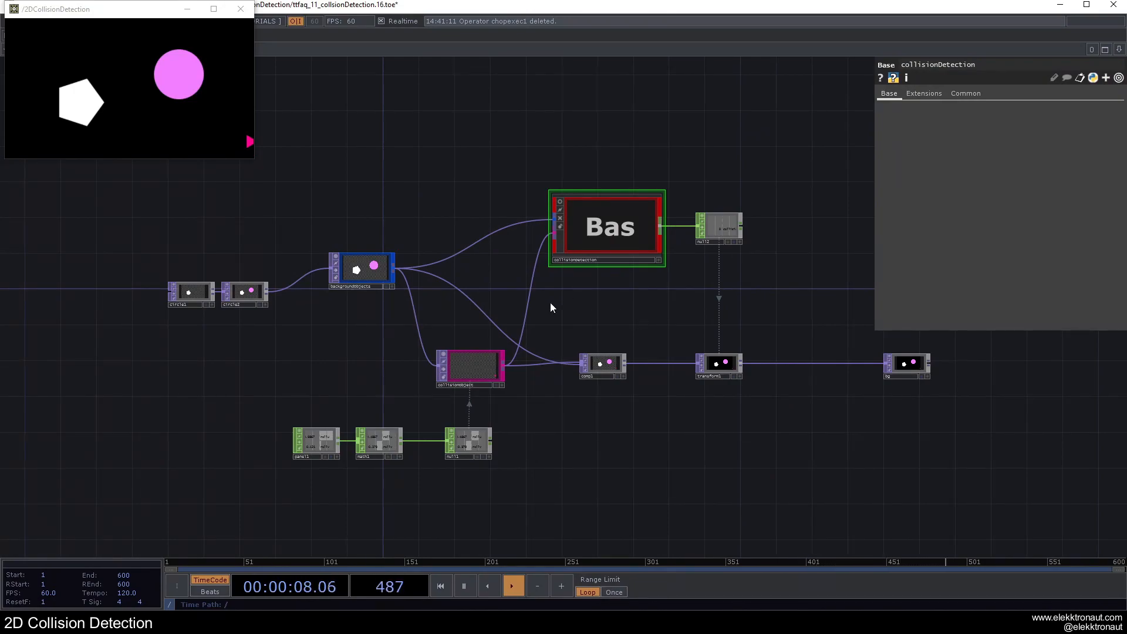
pyautogui.scroll(3, 421, 333)
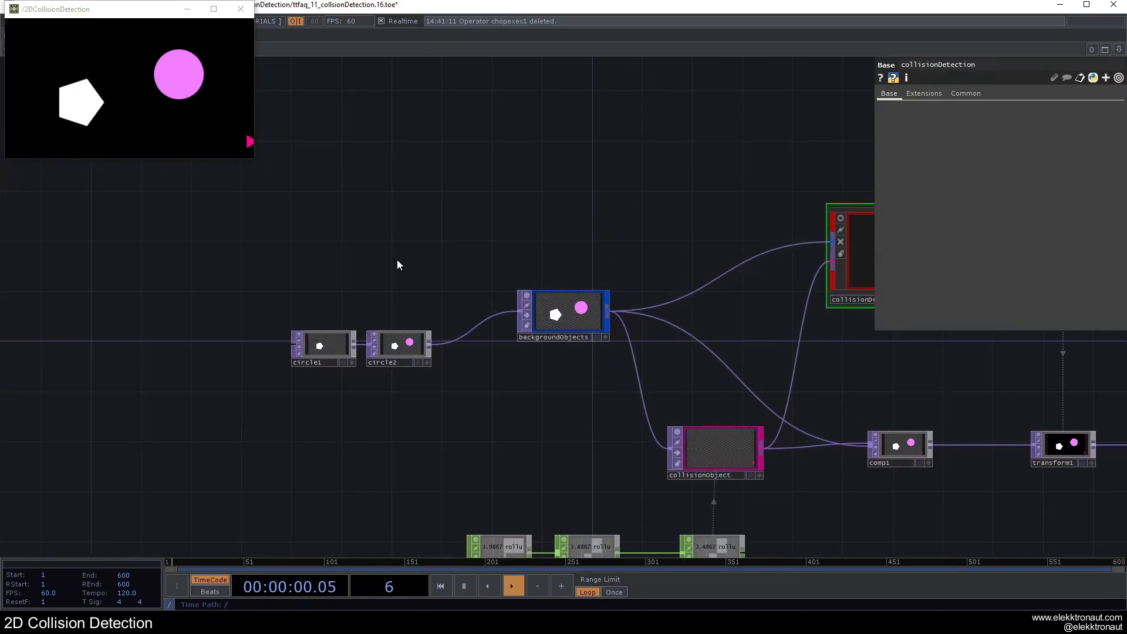
pyautogui.press('Tab')
pyautogui.click(234, 120)
pyautogui.write('f')
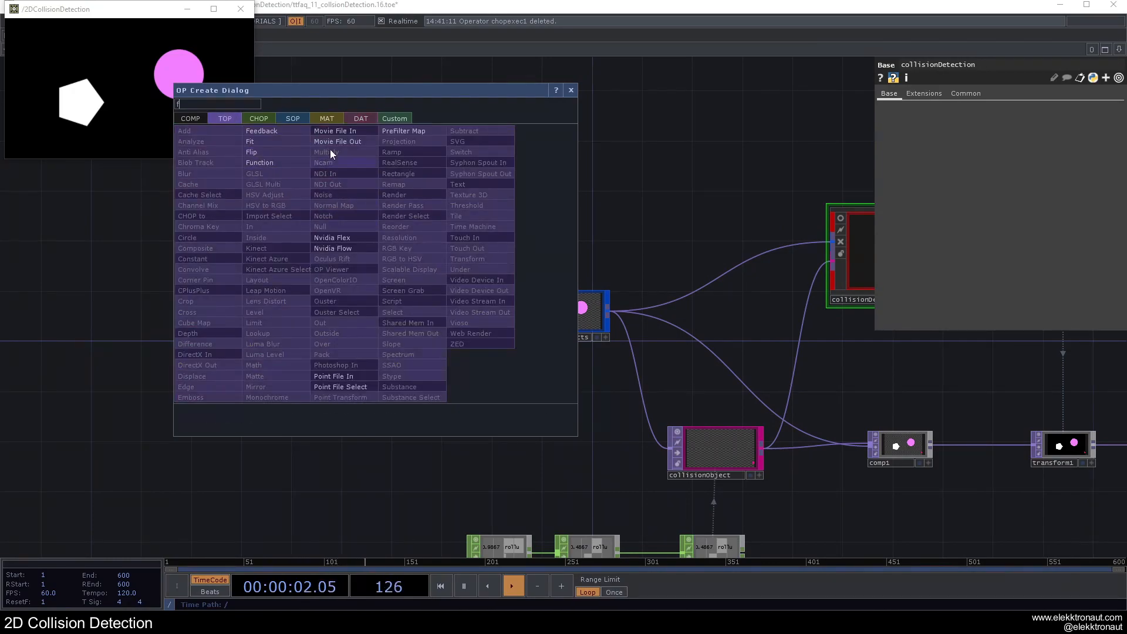
pyautogui.click(335, 131)
pyautogui.click(396, 253)
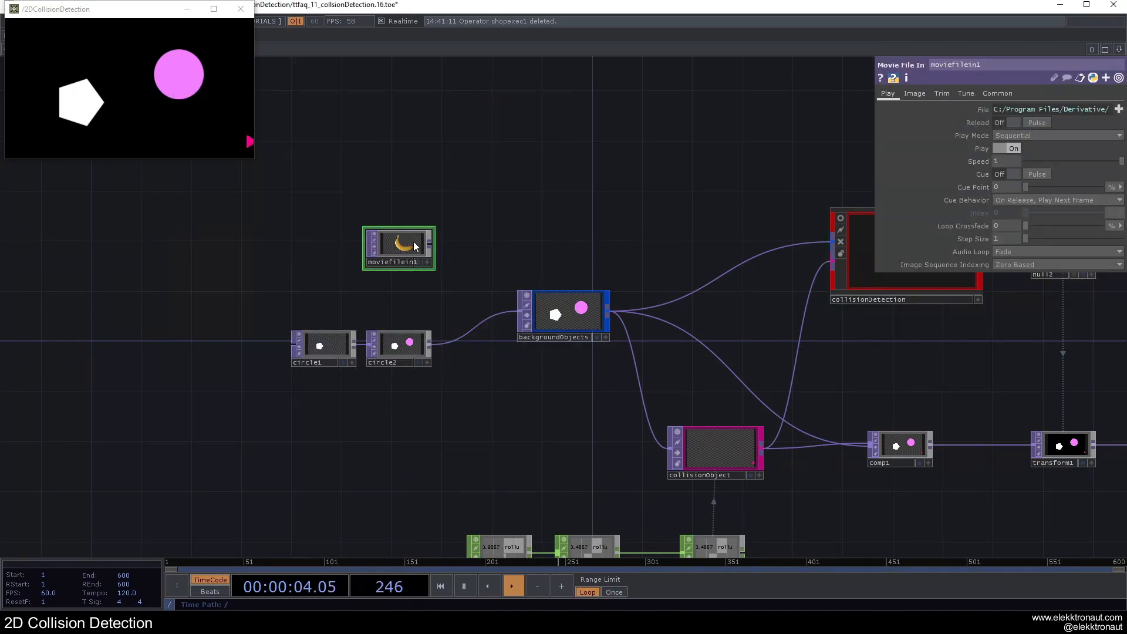
pyautogui.moveTo(432, 252); pyautogui.dragTo(519, 310)
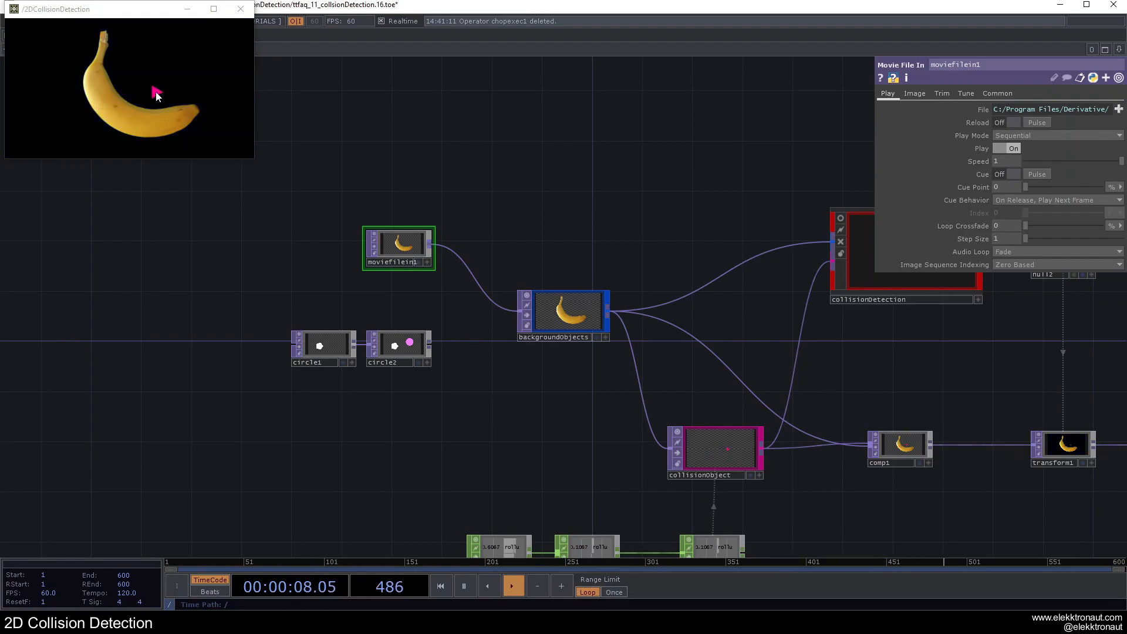
pyautogui.moveTo(393, 262); pyautogui.dragTo(393, 275)
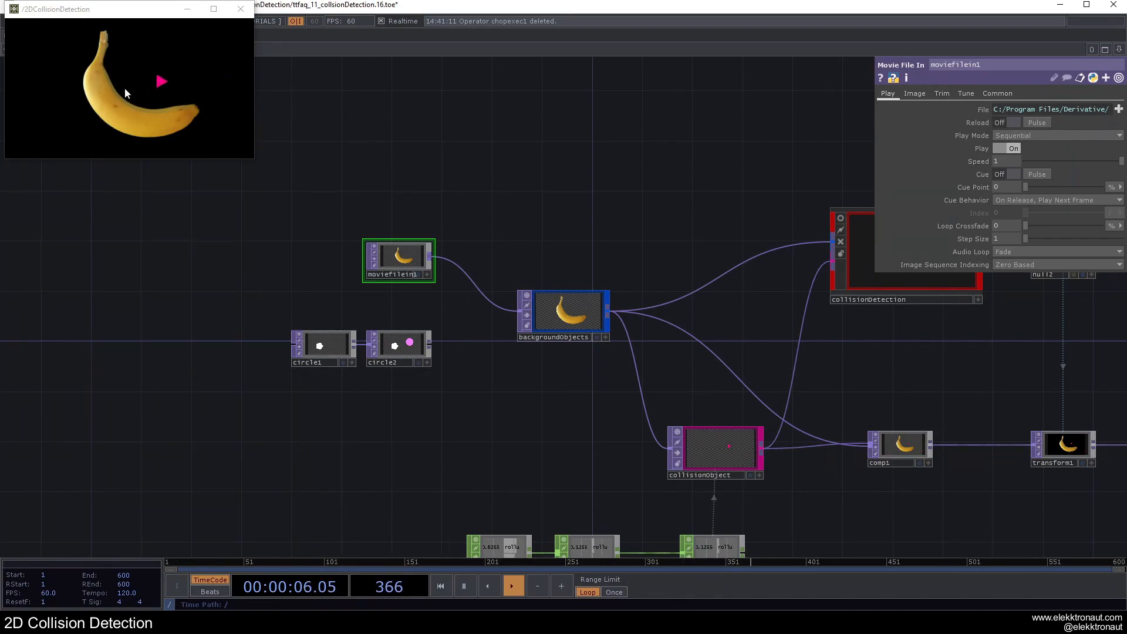
# Step: Examine the collision result and the composite chain while moving the triangle around the banana
pyautogui.scroll(-2, 575, 205)
pyautogui.scroll(-1, 575, 205)
pyautogui.moveTo(855, 309); pyautogui.dragTo(730, 325)
pyautogui.scroll(4, 678, 395)
pyautogui.moveTo(591, 312); pyautogui.dragTo(373, 302)
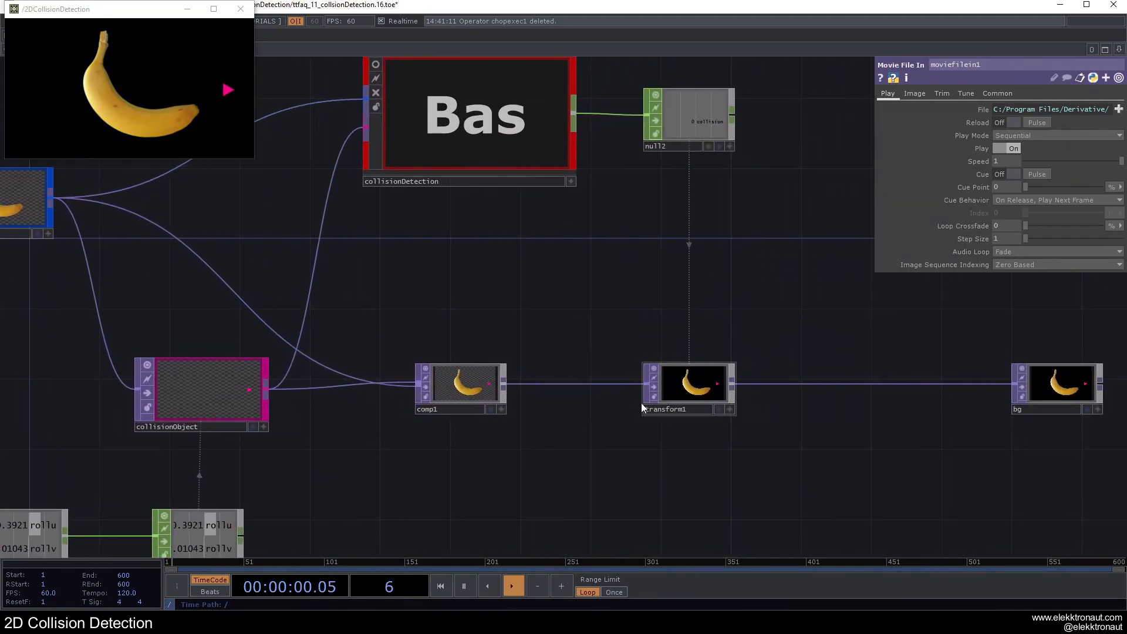
pyautogui.scroll(-2, 622, 388)
pyautogui.moveTo(485, 330); pyautogui.dragTo(661, 452, button='right')
pyautogui.moveTo(588, 447); pyautogui.dragTo(690, 457)
pyautogui.moveTo(609, 372); pyautogui.dragTo(551, 385)
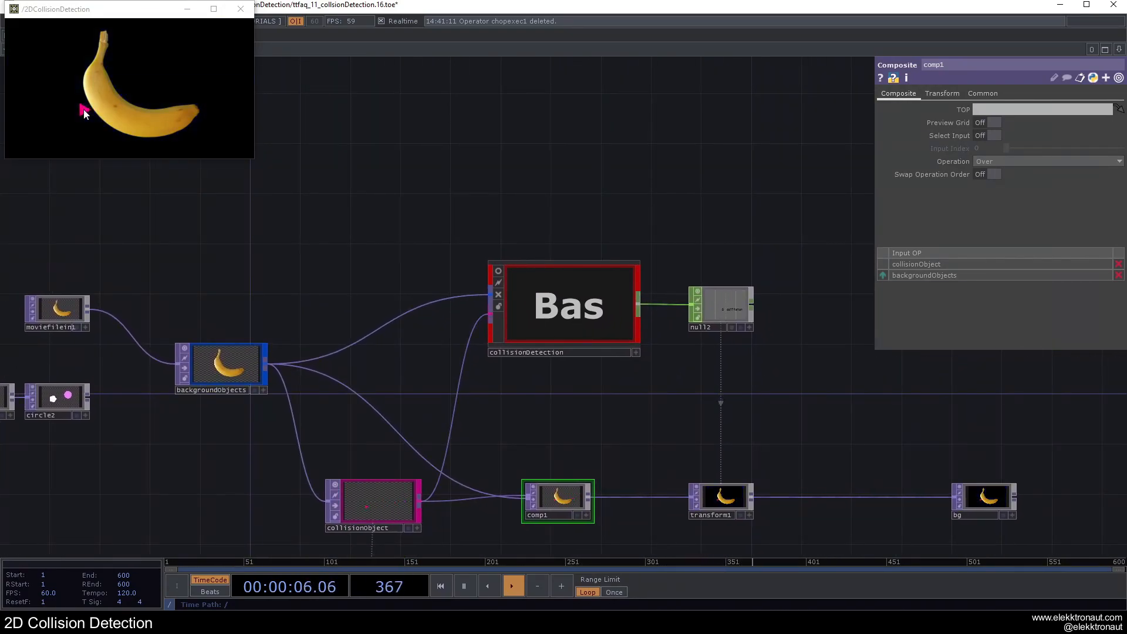
# Step: Select the collisionDetection component, close the floating preview window and show the Palette
pyautogui.click(616, 271)
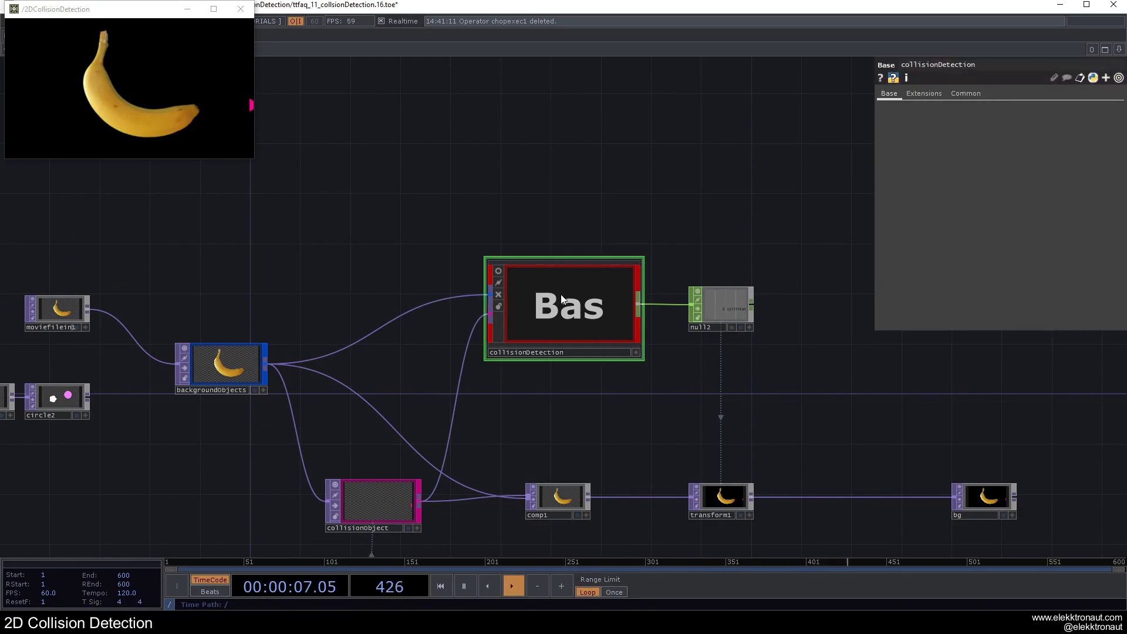
pyautogui.click(241, 10)
pyautogui.click(20, 36)
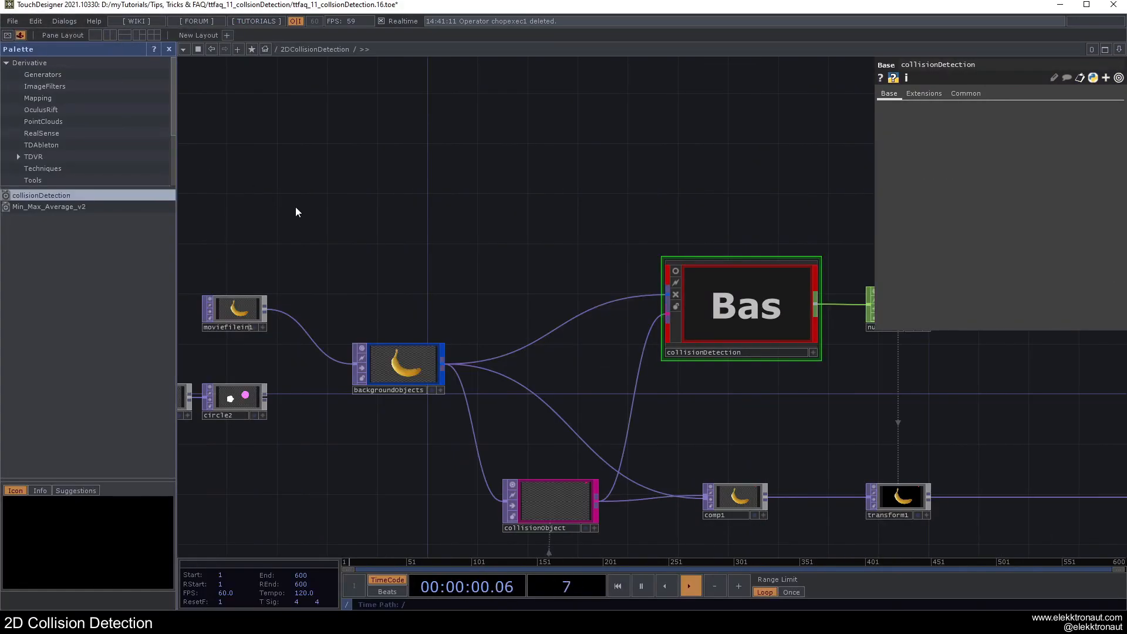
# Step: Look through the component folders under My Components in the Palette and close the Palette
pyautogui.moveTo(754, 301)
pyautogui.mouseDown()
pyautogui.moveTo(218, 267)
pyautogui.moveTo(744, 302)
pyautogui.mouseUp()
pyautogui.scroll(-3, 41, 157)
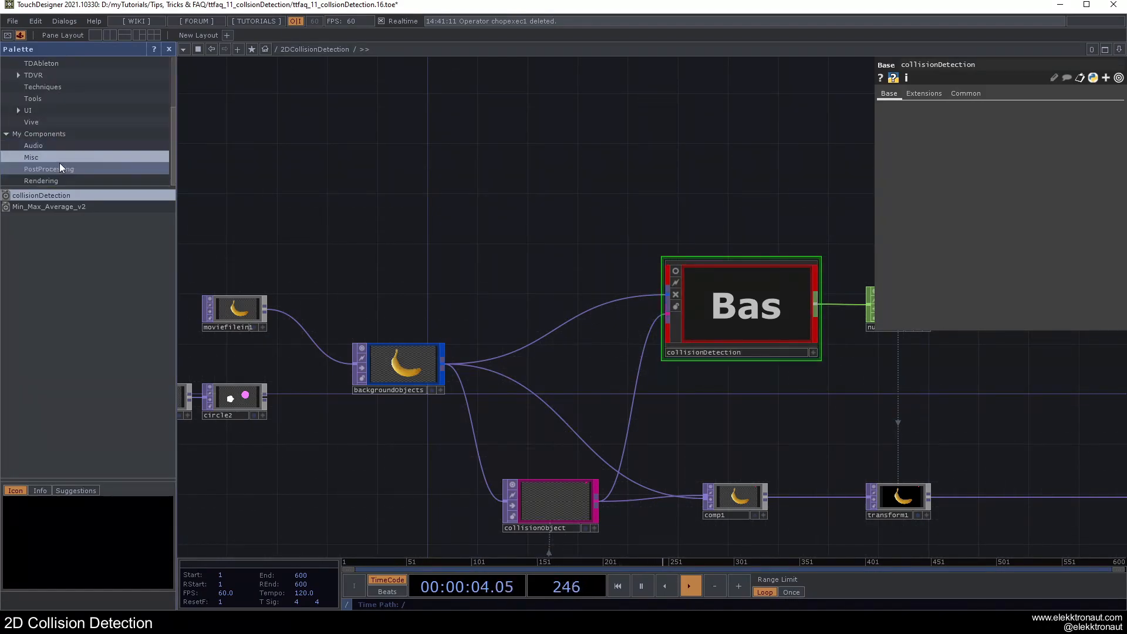
pyautogui.click(169, 49)
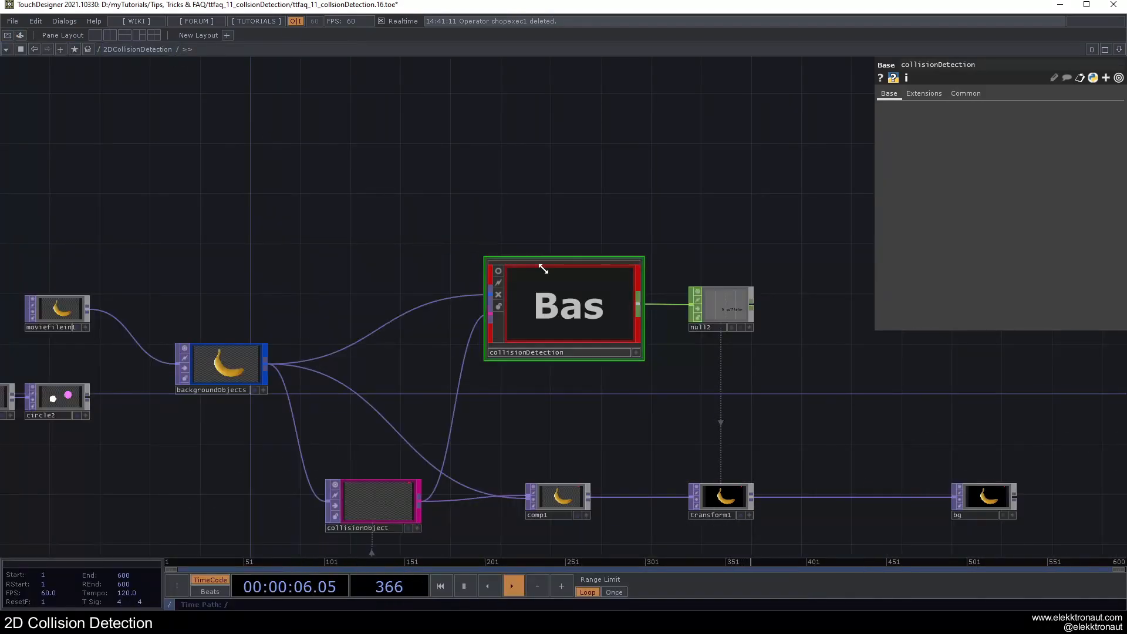
# Step: Enter the collisionDetection network and move out1 away from rename1 to make room between them
pyautogui.scroll(6, 513, 294)
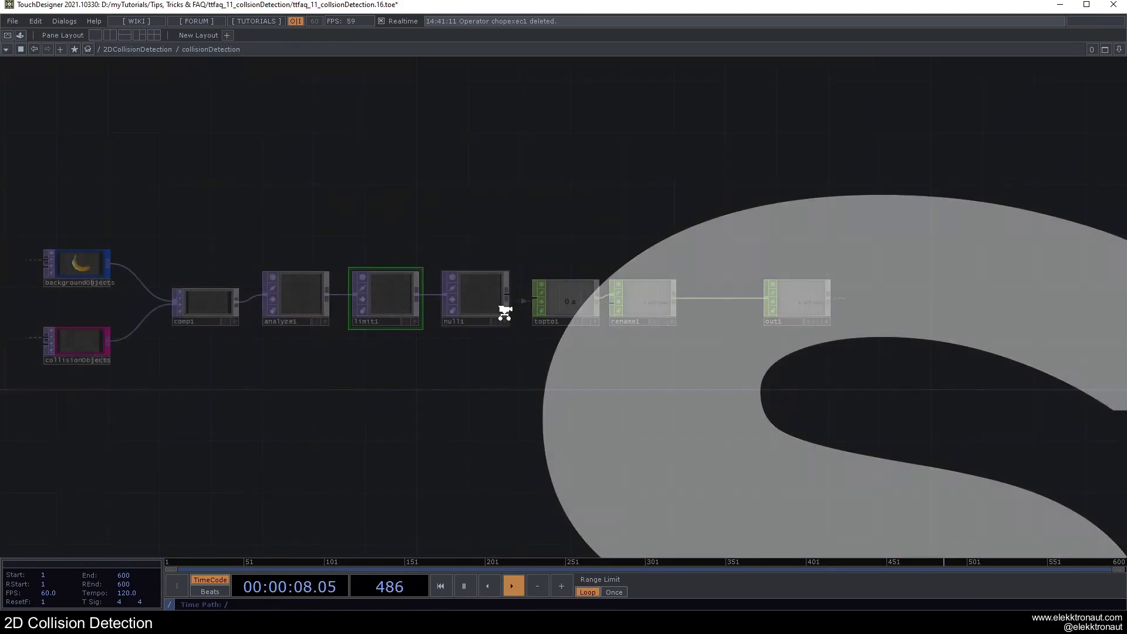
pyautogui.moveTo(630, 357); pyautogui.dragTo(353, 357)
pyautogui.moveTo(528, 301); pyautogui.dragTo(745, 301)
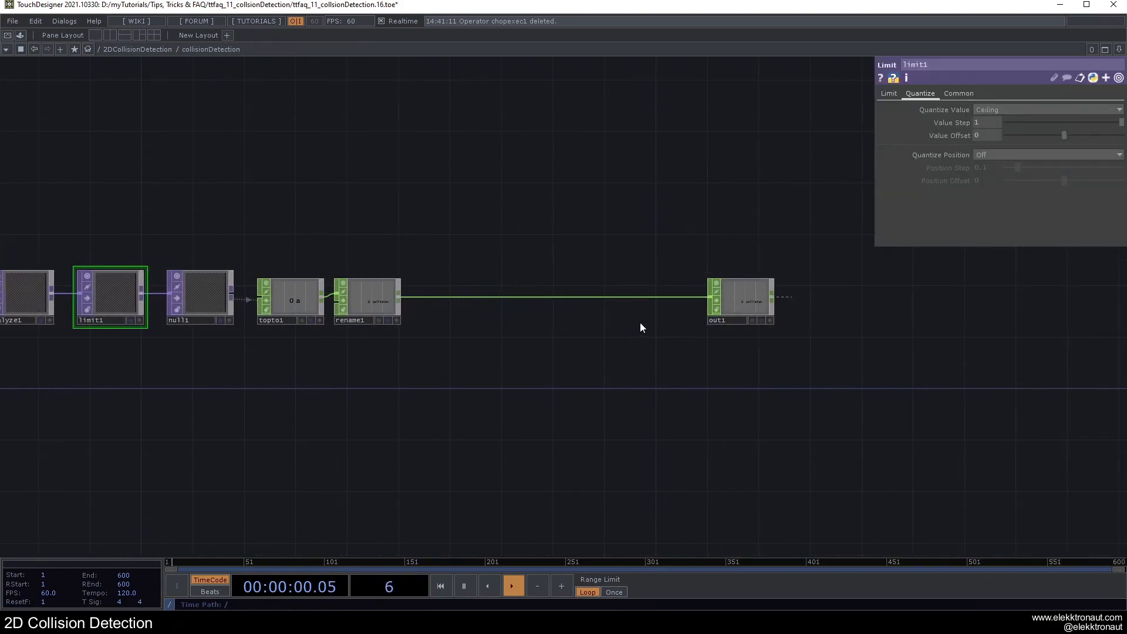
# Step: Insert a Lag CHOP on the wire between rename1 and out1
pyautogui.moveTo(505, 341); pyautogui.dragTo(654, 346)
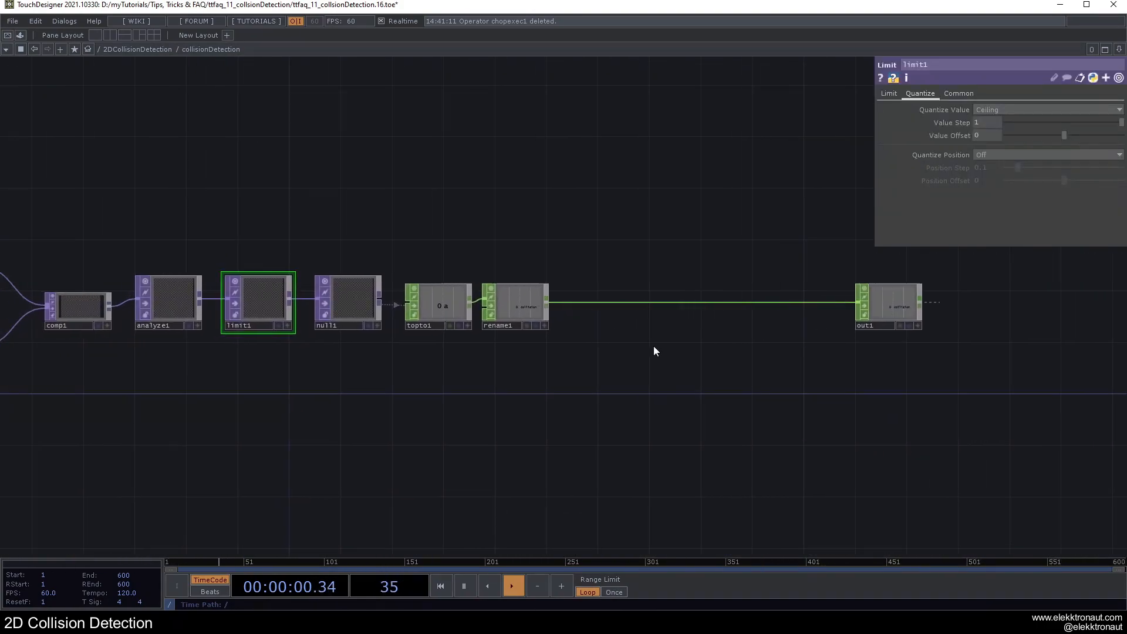
pyautogui.rightClick(610, 303)
pyautogui.click(628, 291)
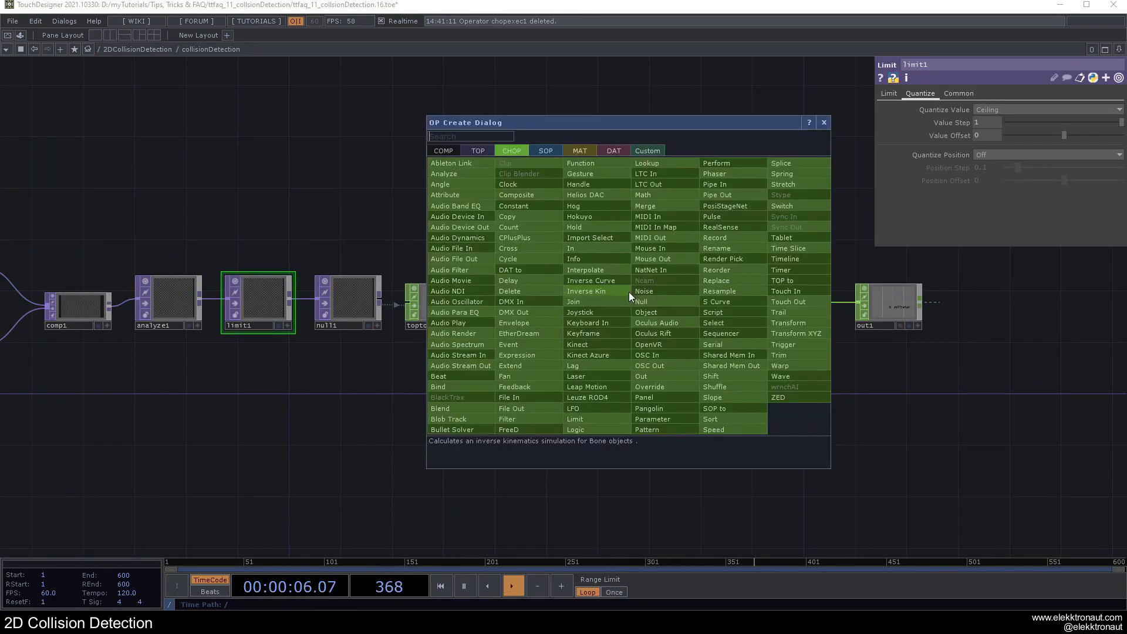
pyautogui.write('lag')
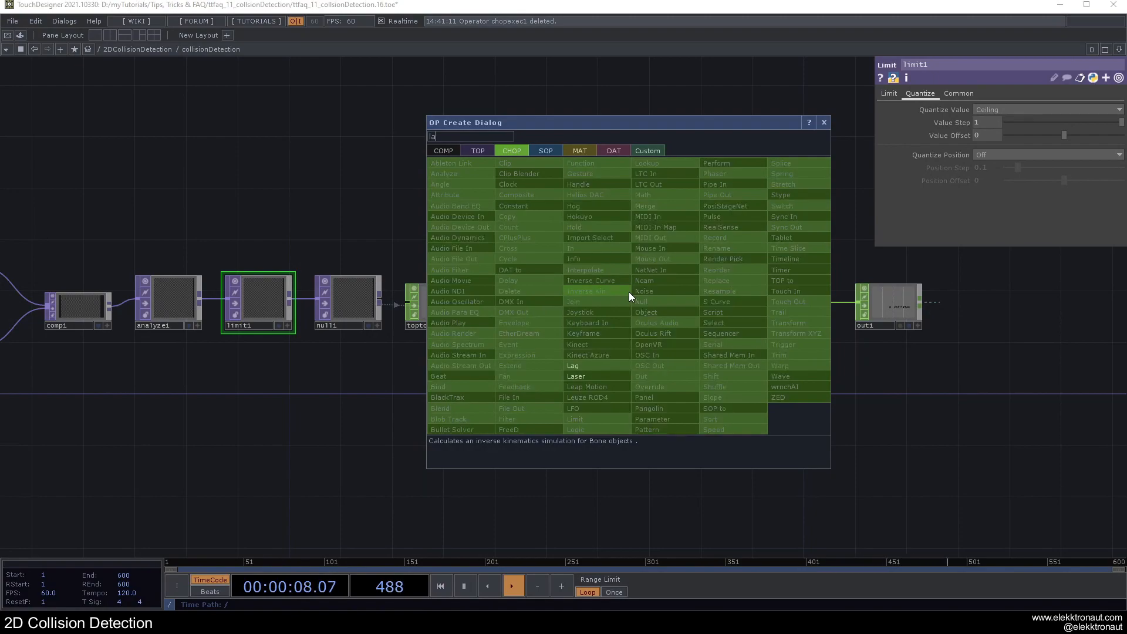
pyautogui.click(575, 364)
pyautogui.click(738, 306)
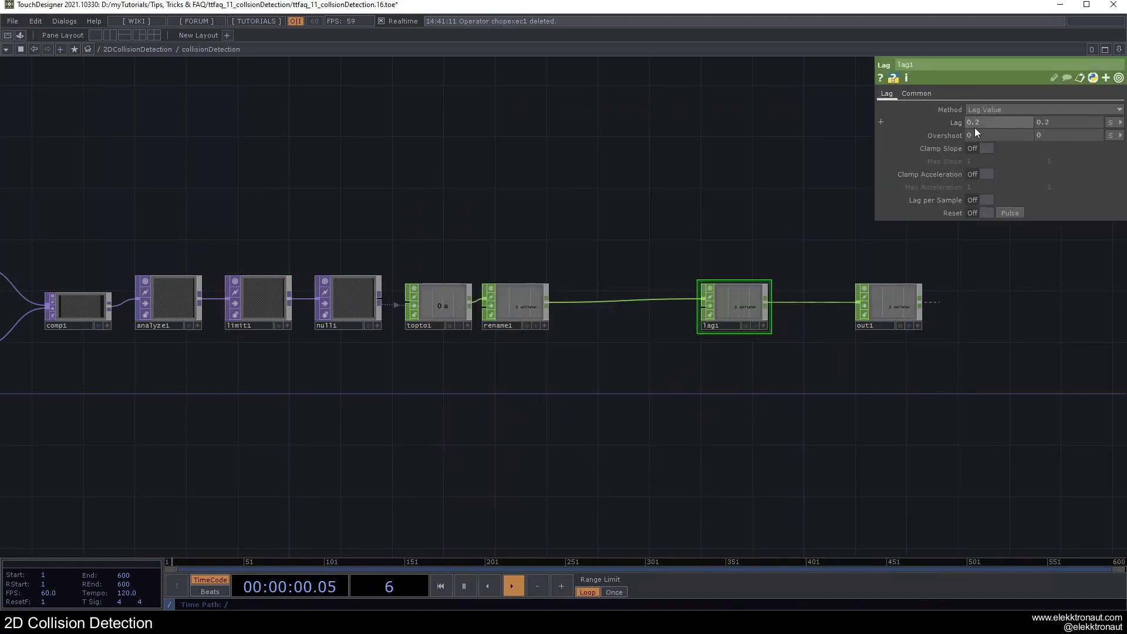
# Step: Set both Lag values of lag1 to 0.5
pyautogui.write('5')
pyautogui.doubleClick(1047, 122)
pyautogui.write('5')
pyautogui.press('Return')
# Step: Test the smoothed background color change in the perform window by moving the triangle over the banana
pyautogui.press('F1')
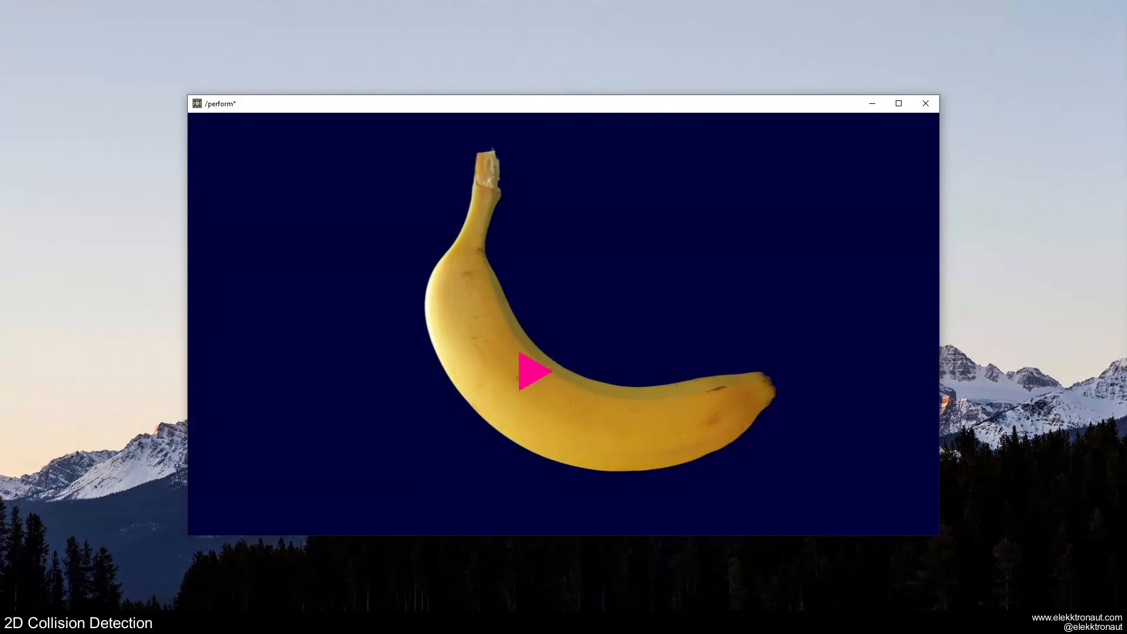
pyautogui.press('Escape')
pyautogui.press('F1')
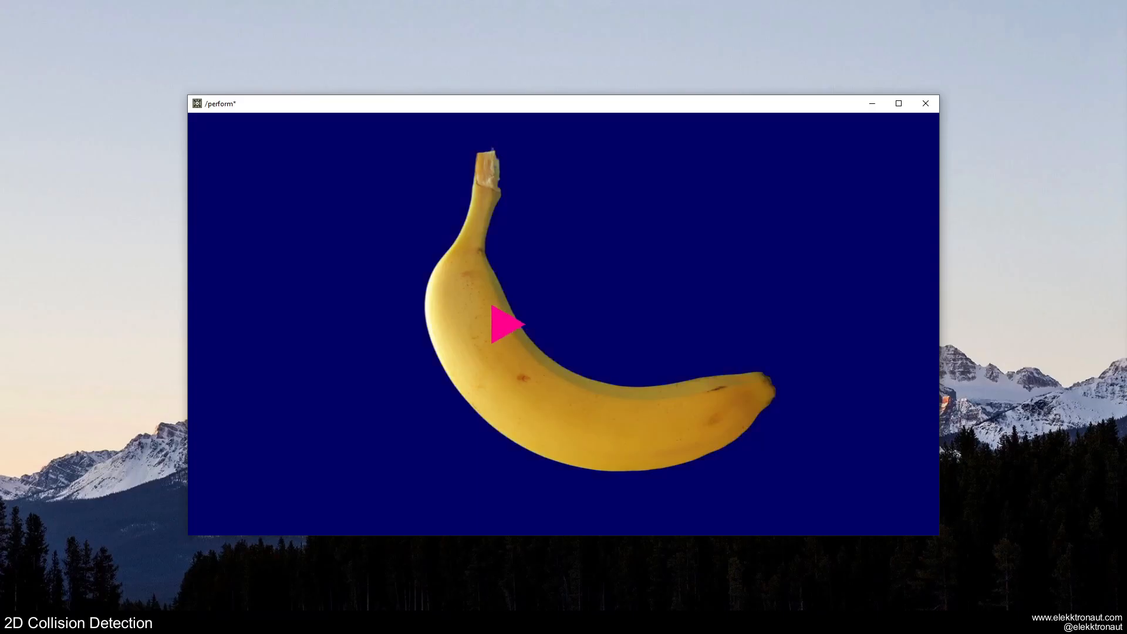
pyautogui.press('Escape')
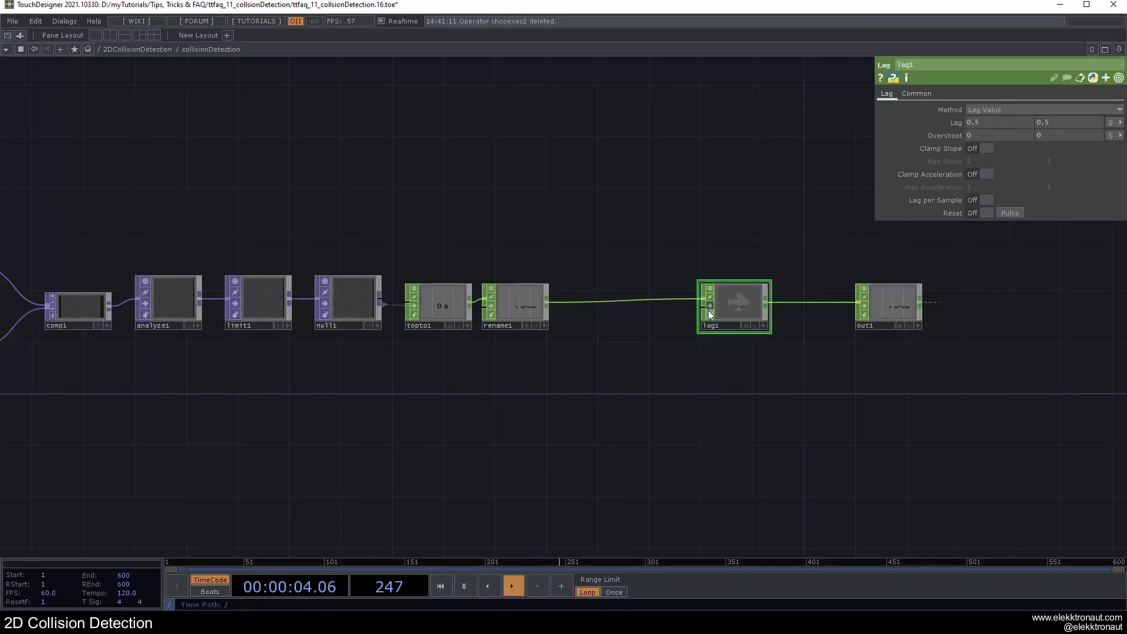
pyautogui.press('F1')
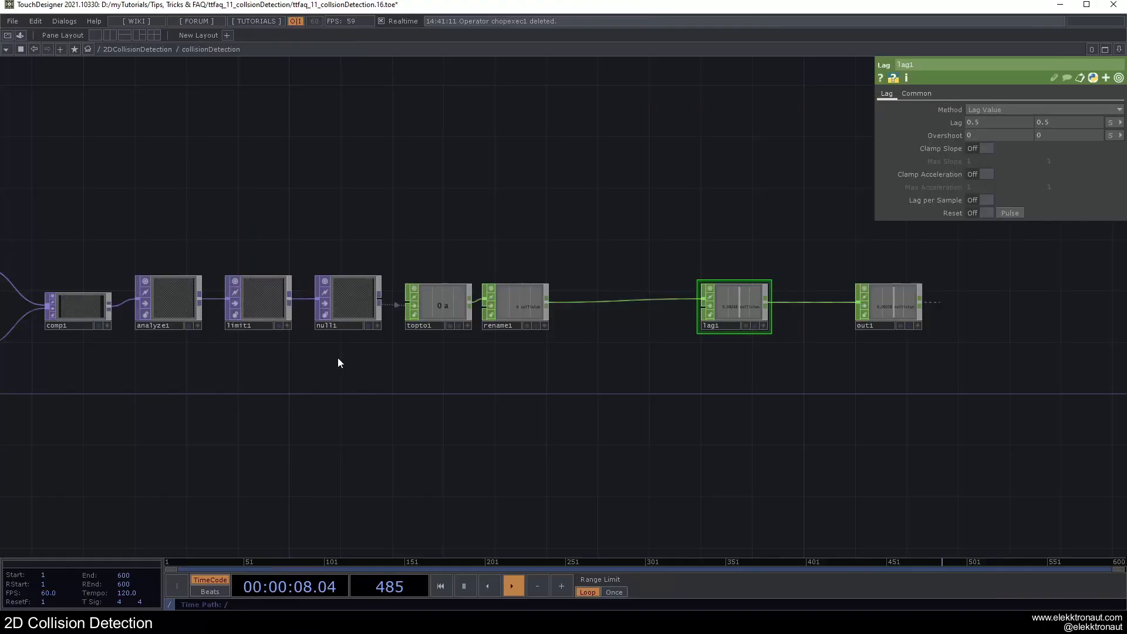
pyautogui.press('Escape')
# Step: Move lag1 below the chain and shift out1 farther from rename1
pyautogui.scroll(2, 664, 312)
pyautogui.moveTo(688, 309); pyautogui.dragTo(623, 405)
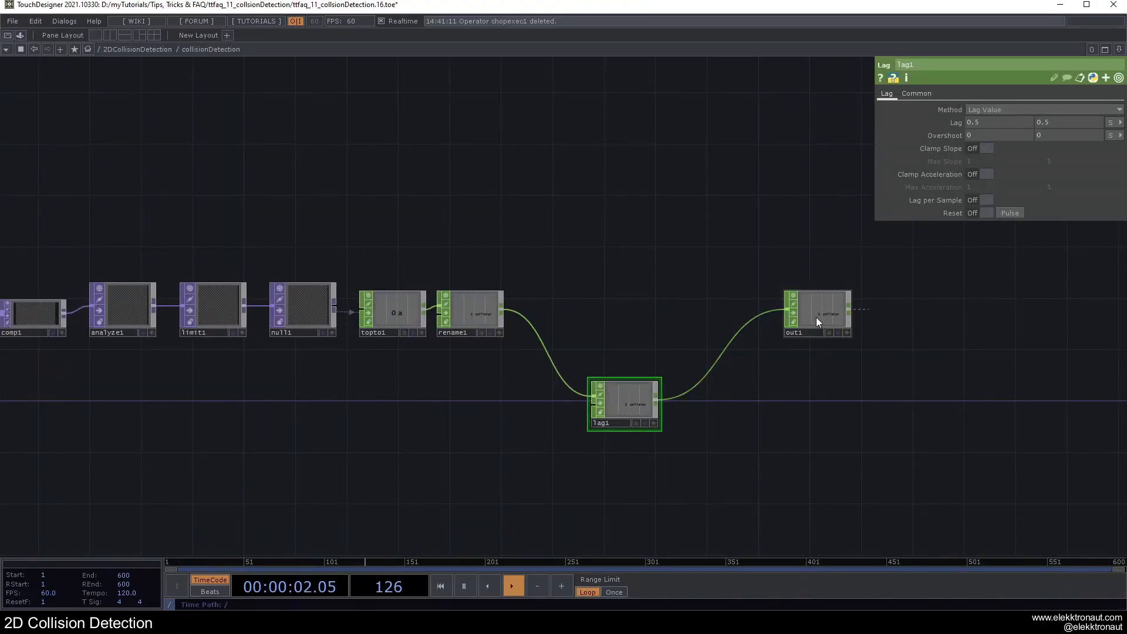
pyautogui.moveTo(815, 318); pyautogui.dragTo(867, 318)
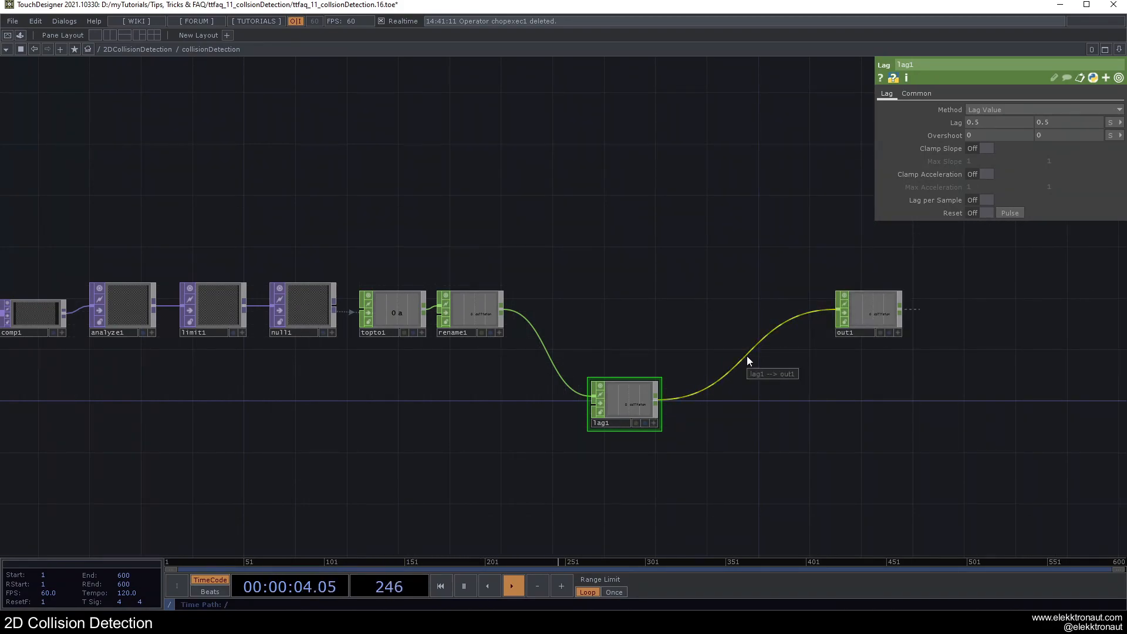
# Step: Insert a Switch CHOP on the wire between lag1 and out1, in line with rename1
pyautogui.rightClick(747, 356)
pyautogui.click(771, 344)
pyautogui.write('swi')
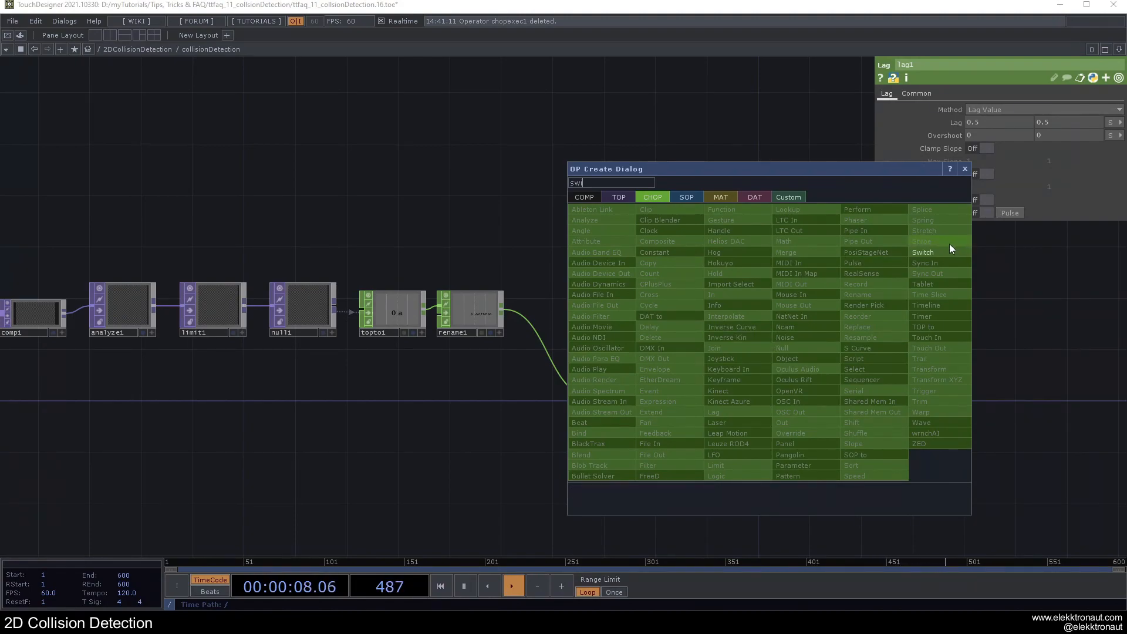
pyautogui.click(951, 249)
pyautogui.click(766, 314)
# Step: Connect rename1 to switch1 as its first input ahead of lag1, and move lag1 closer to the chain
pyautogui.moveTo(504, 309); pyautogui.dragTo(744, 327)
pyautogui.moveTo(882, 210); pyautogui.dragTo(882, 199)
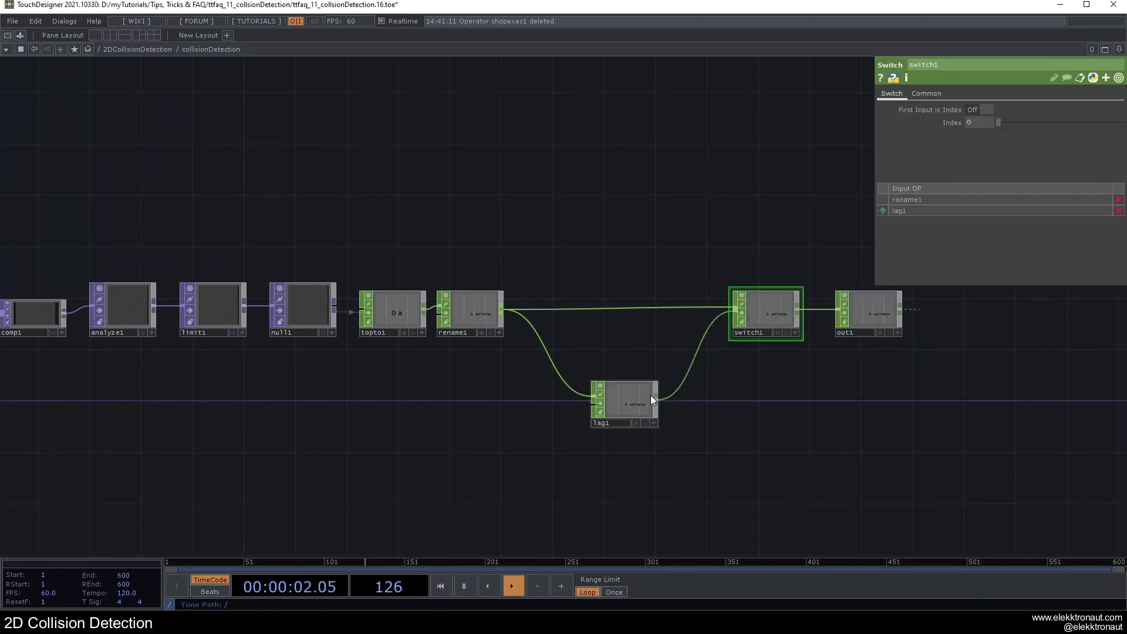
pyautogui.moveTo(652, 400); pyautogui.dragTo(649, 380)
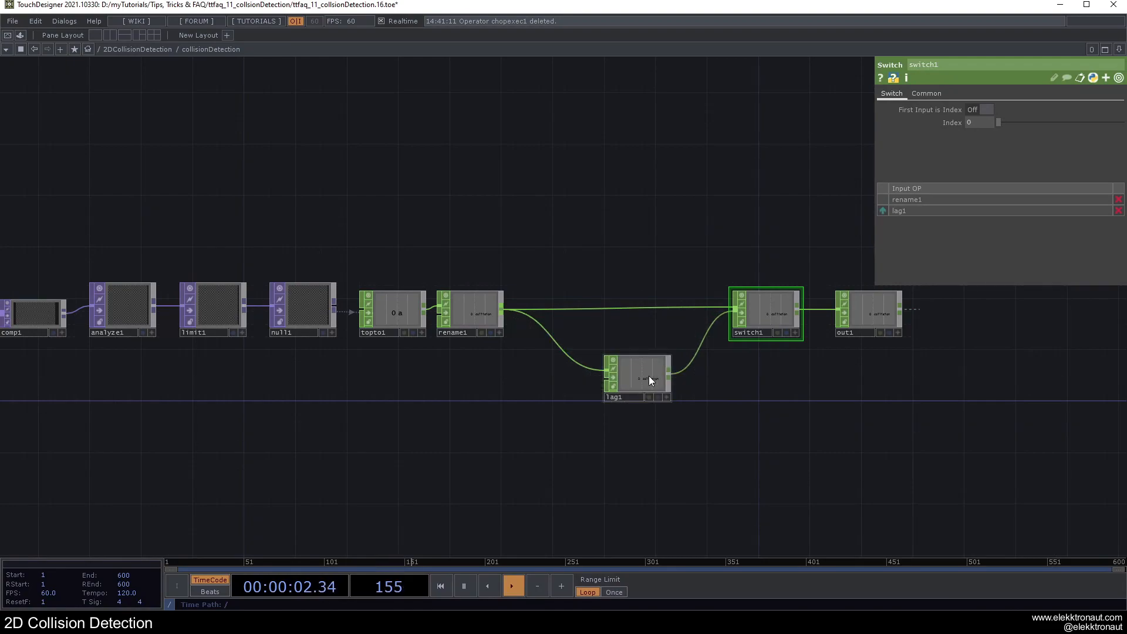
# Step: Customize the collisionDetection component by adding a Custom page with a Toggle parameter named Smooth
pyautogui.rightClick(214, 53)
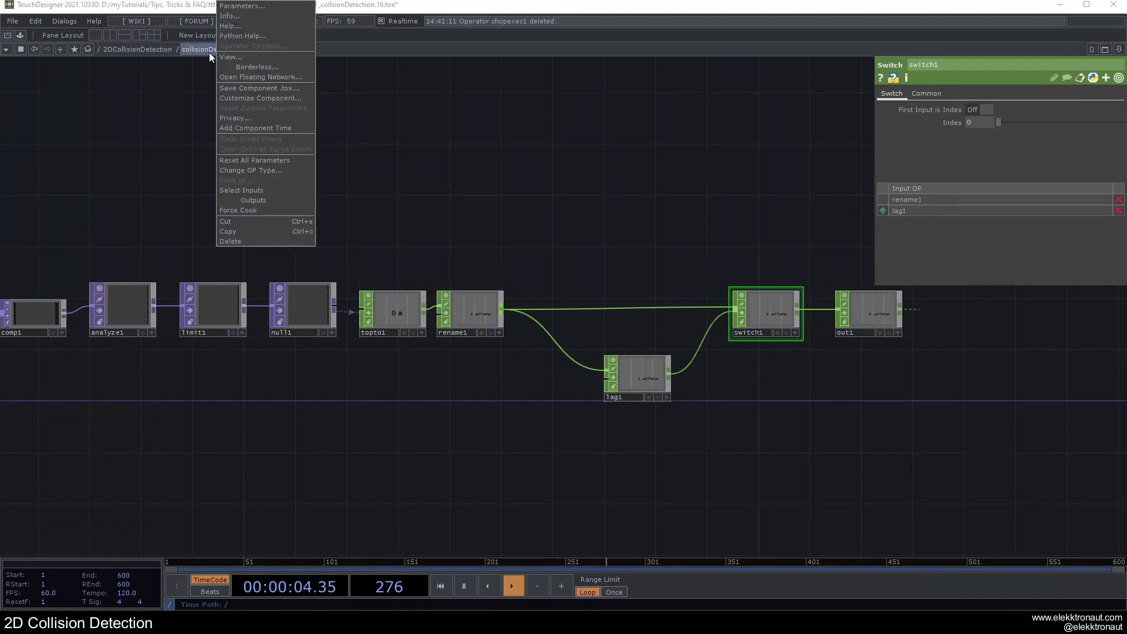
pyautogui.click(237, 98)
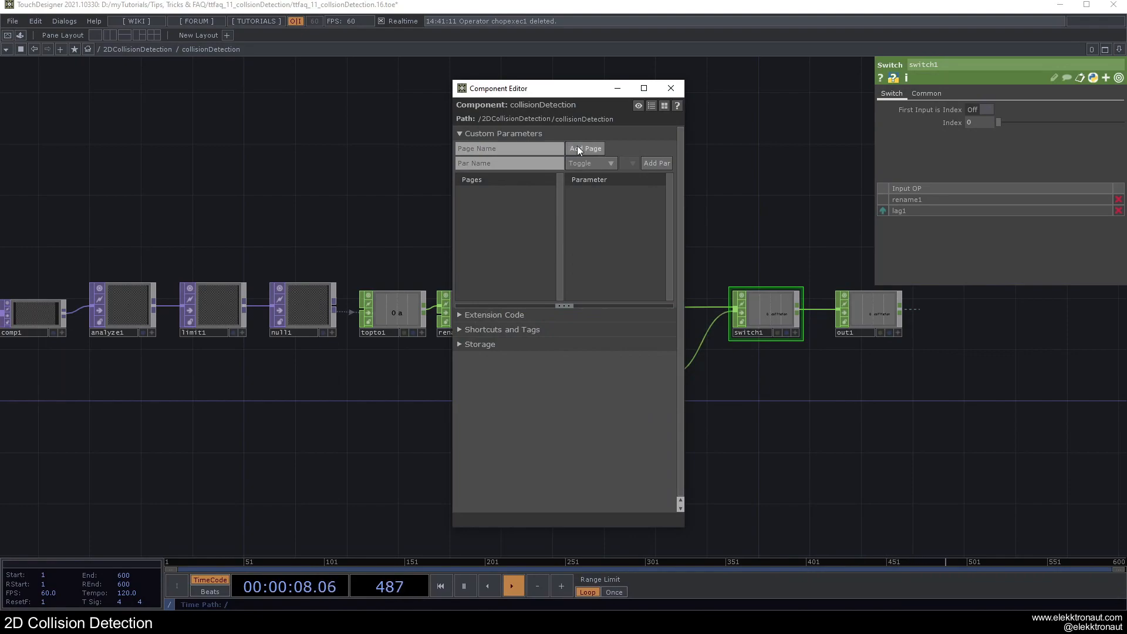
pyautogui.click(579, 149)
pyautogui.click(510, 163)
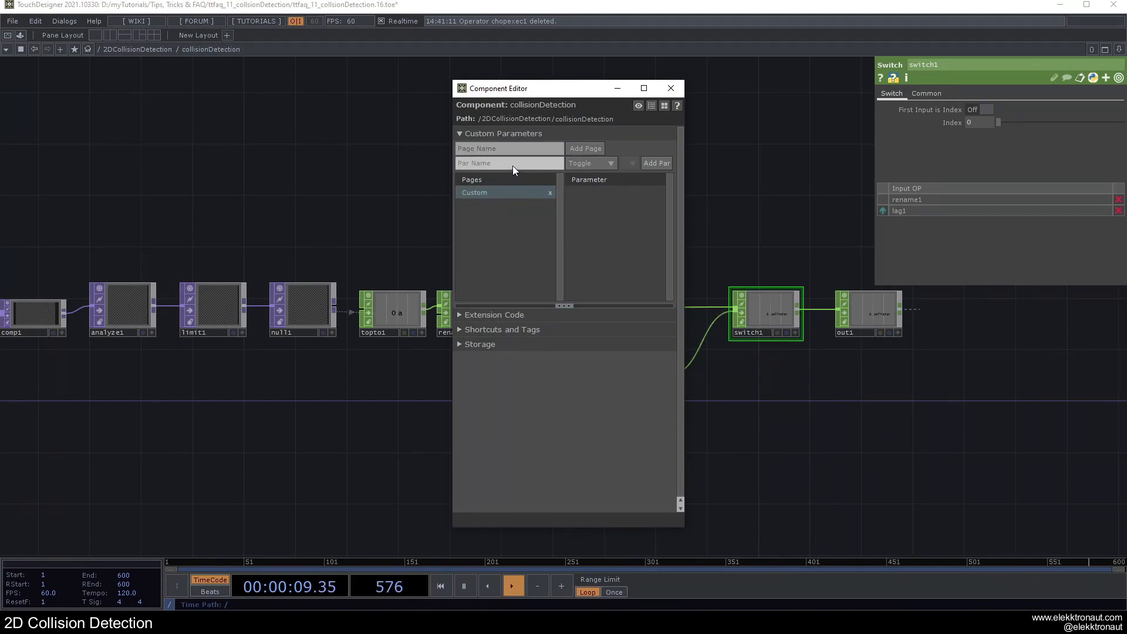
pyautogui.click(590, 163)
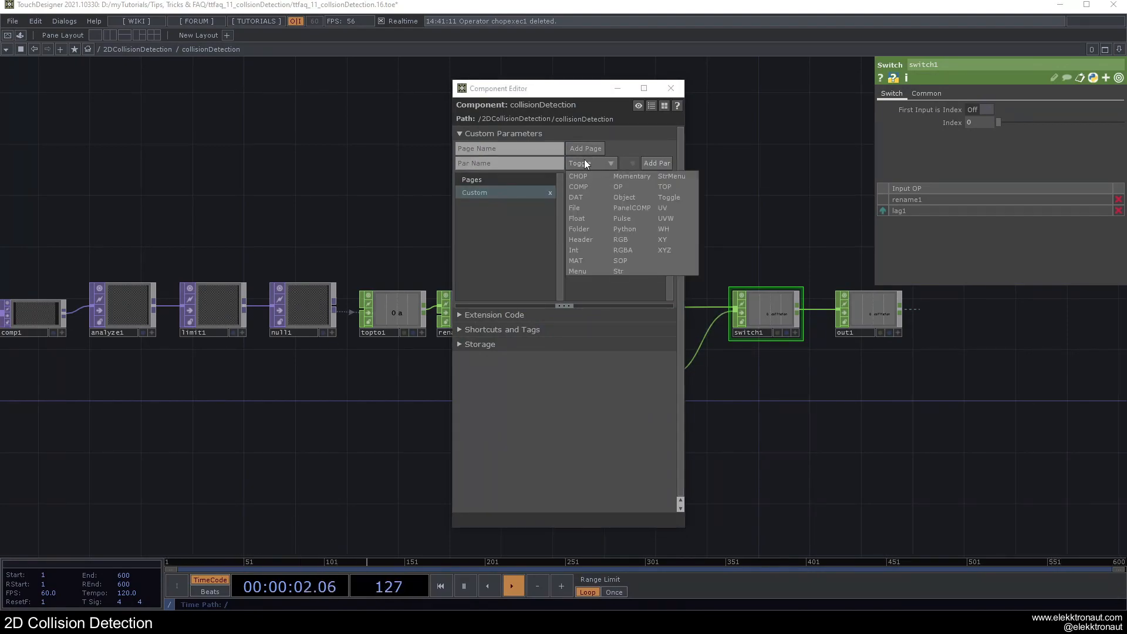
pyautogui.click(587, 158)
pyautogui.write('Smooth')
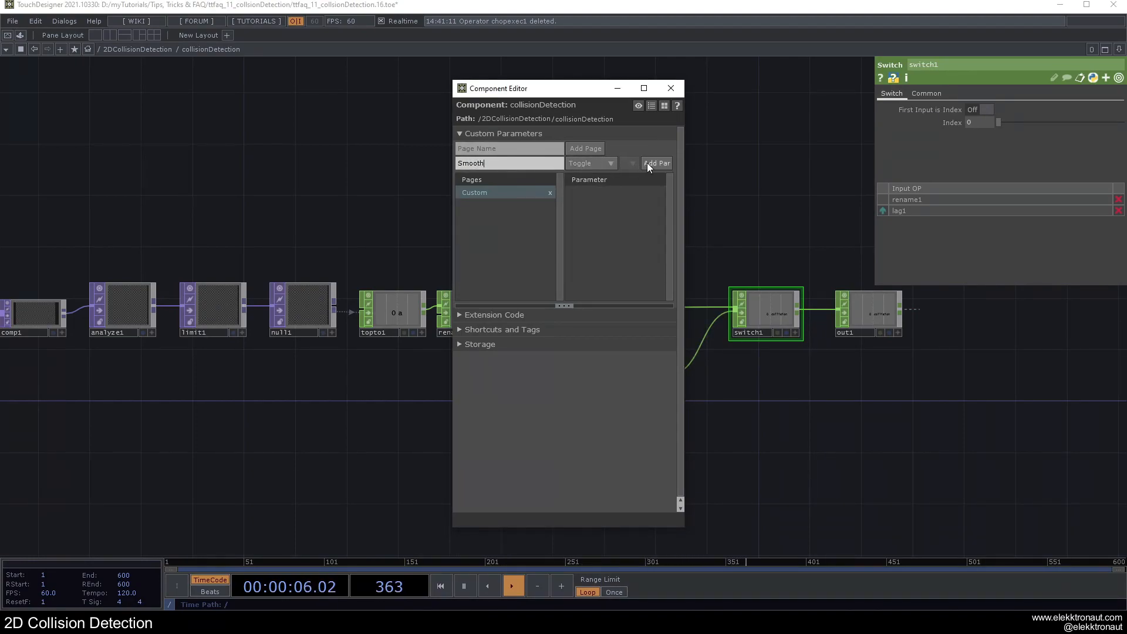
pyautogui.click(647, 163)
# Step: Add a Float parameter named Smoothamount to the Custom page and close the Component Editor
pyautogui.click(594, 162)
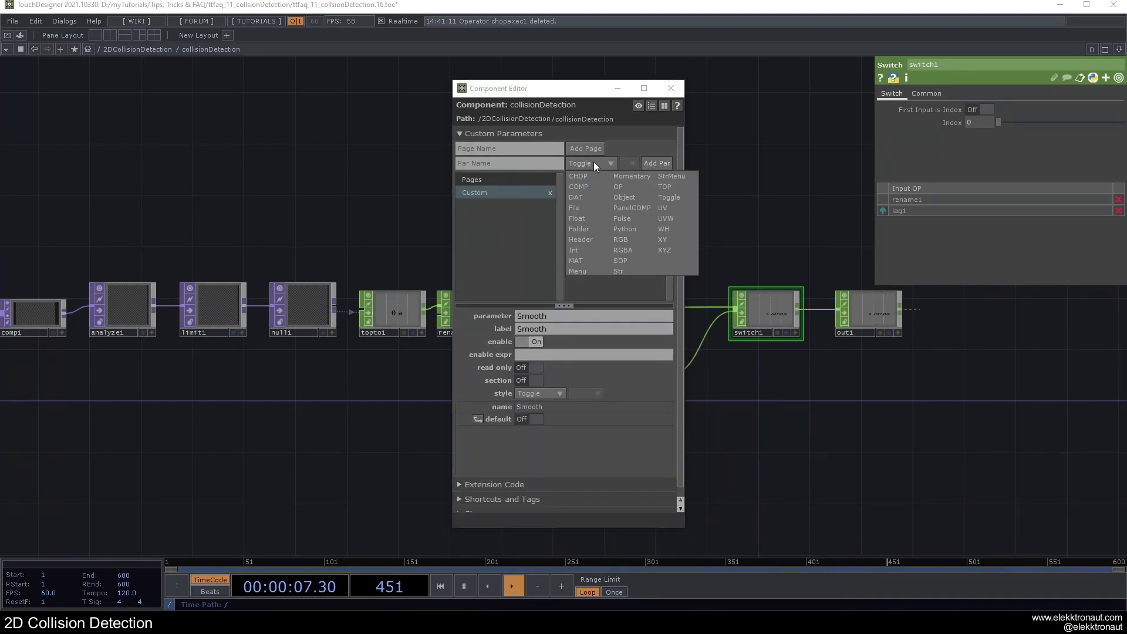
pyautogui.click(590, 218)
pyautogui.click(500, 166)
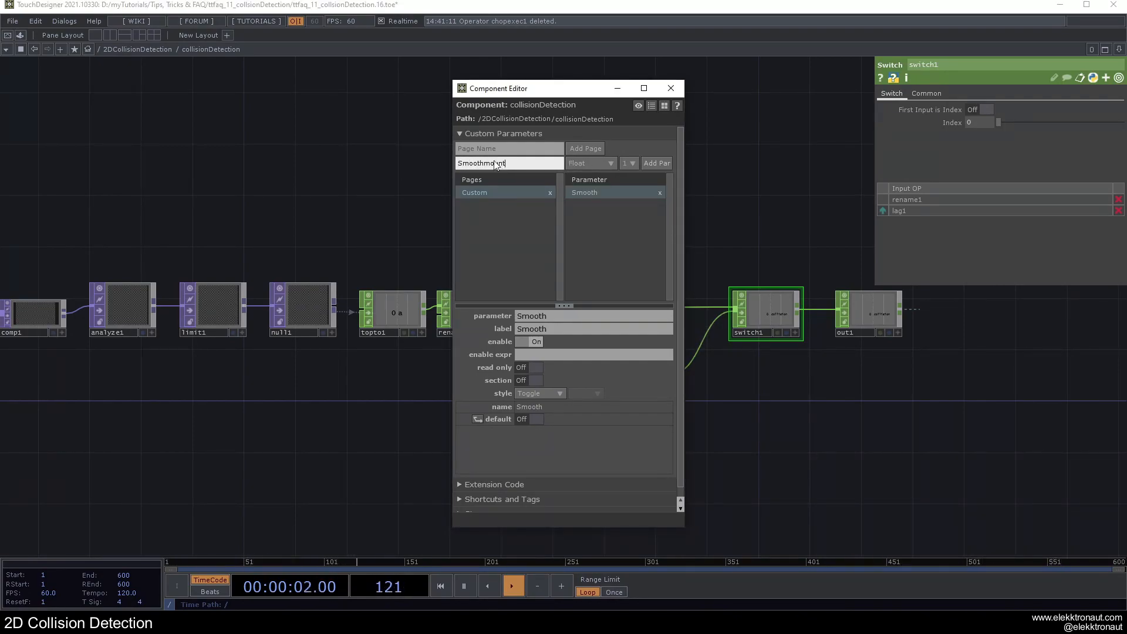
pyautogui.click(646, 166)
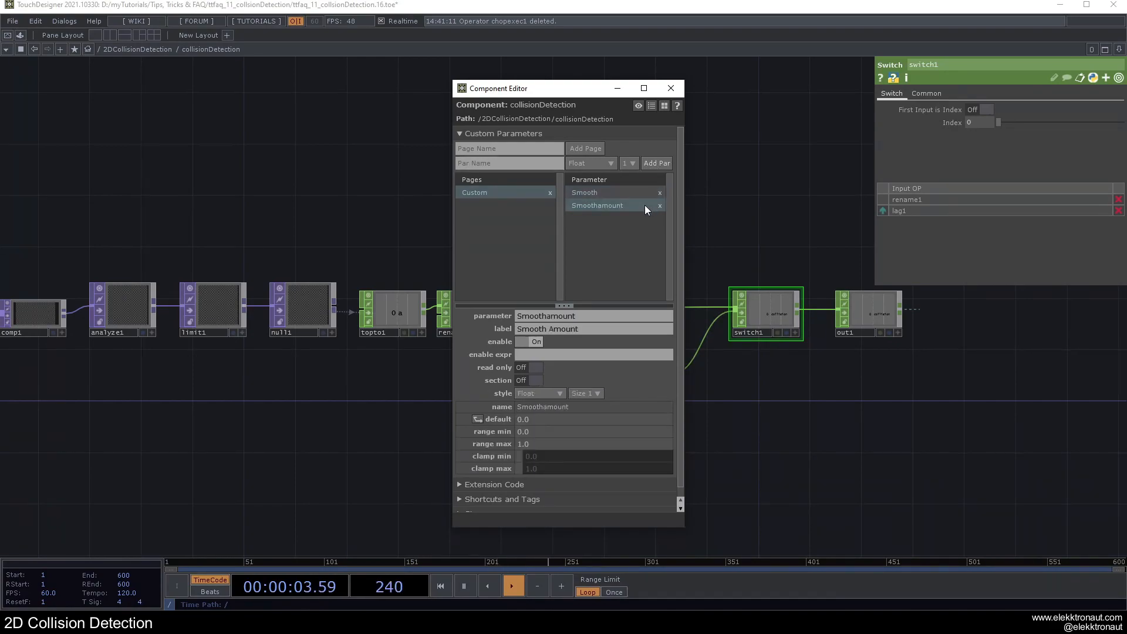
pyautogui.click(670, 88)
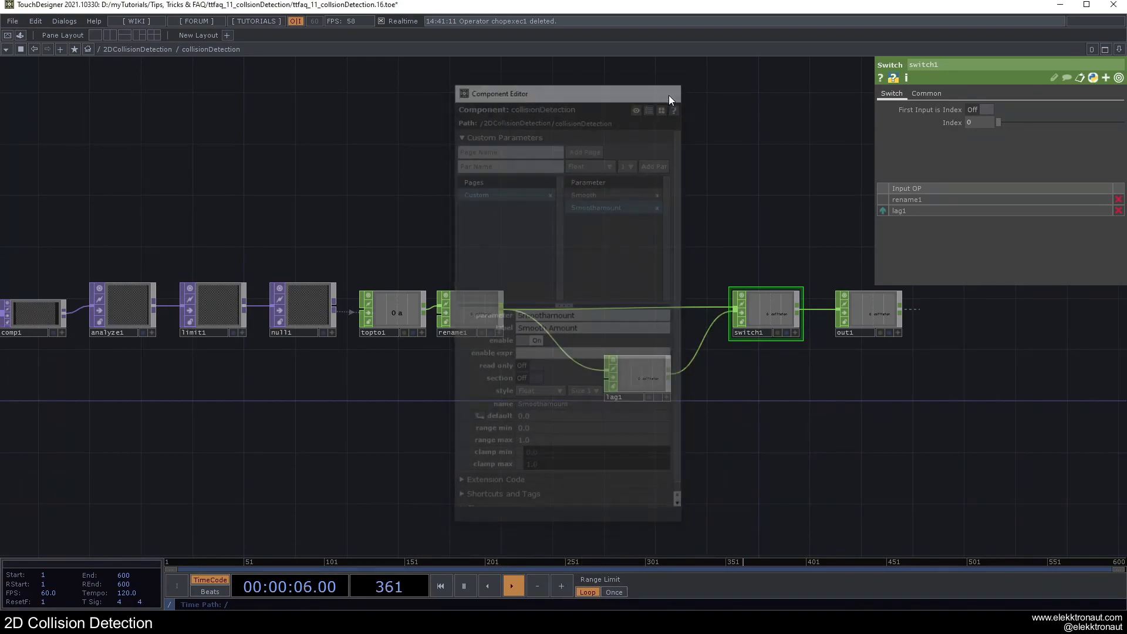
# Step: Open collisionDetection's custom parameters in a floating window and paste a reference to Smooth into switch1's Index
pyautogui.rightClick(213, 48)
pyautogui.click(232, 13)
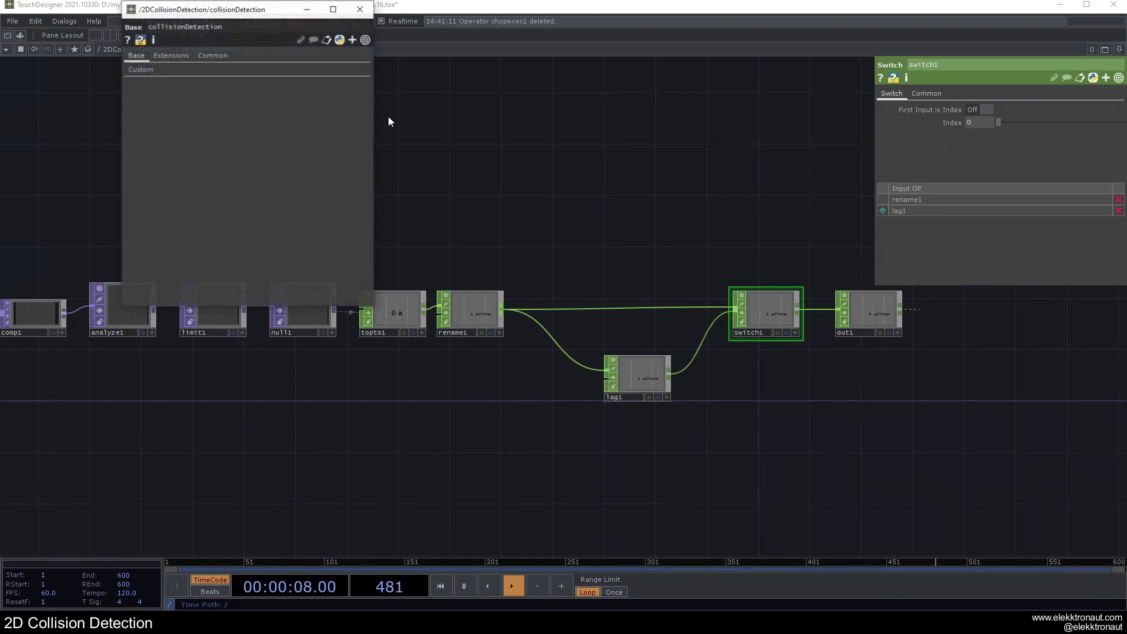
pyautogui.moveTo(232, 12); pyautogui.dragTo(255, 68)
pyautogui.click(159, 126)
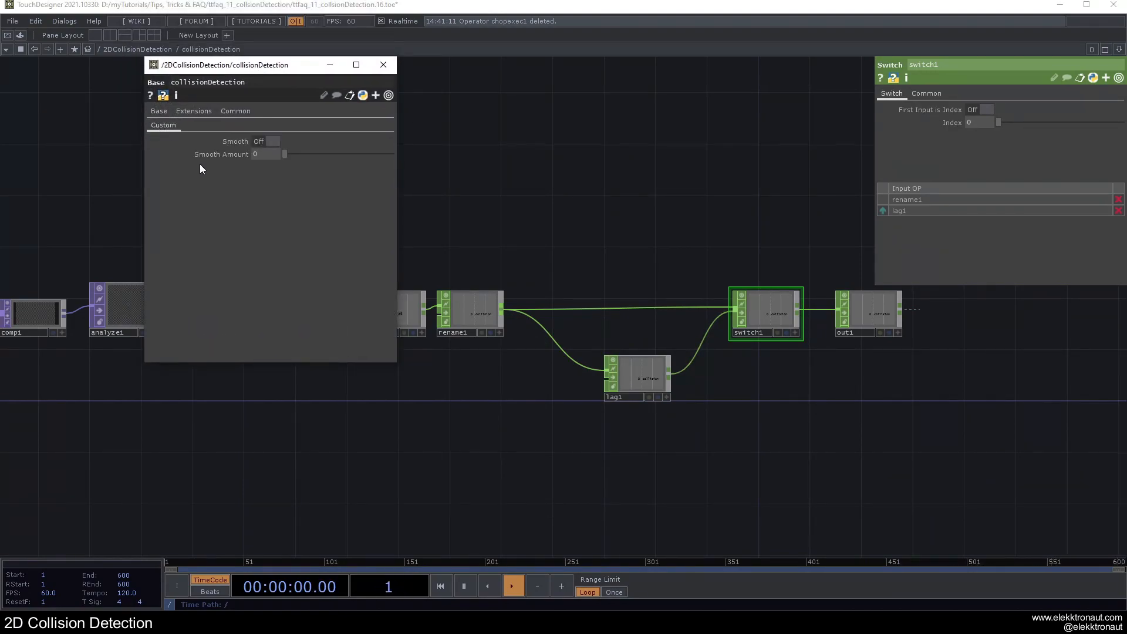
pyautogui.rightClick(218, 142)
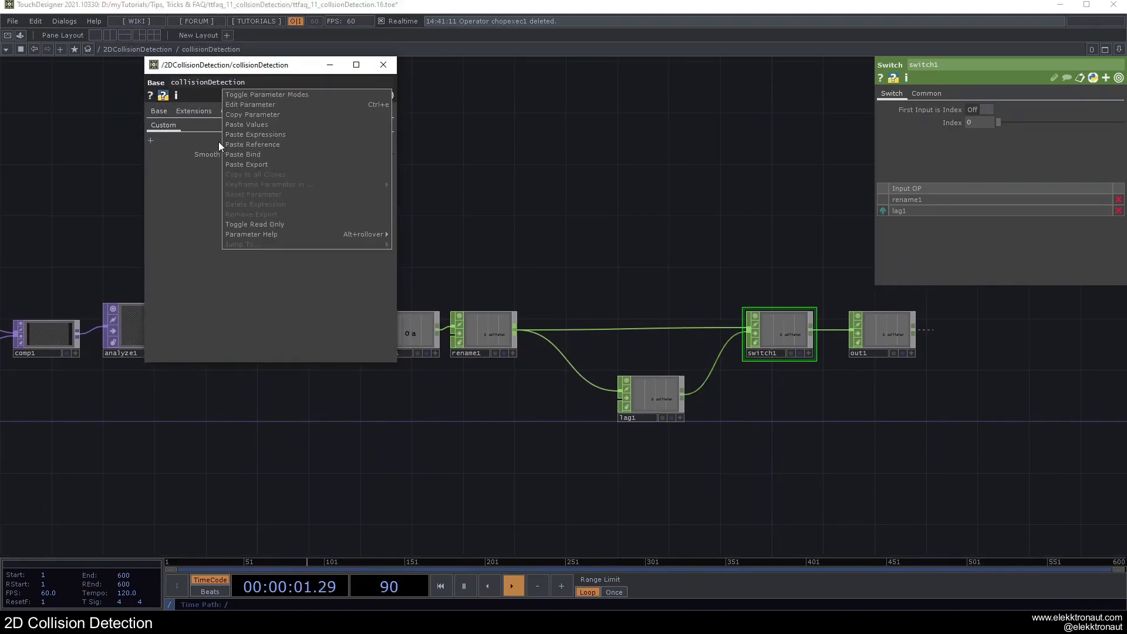
pyautogui.click(241, 115)
pyautogui.rightClick(950, 121)
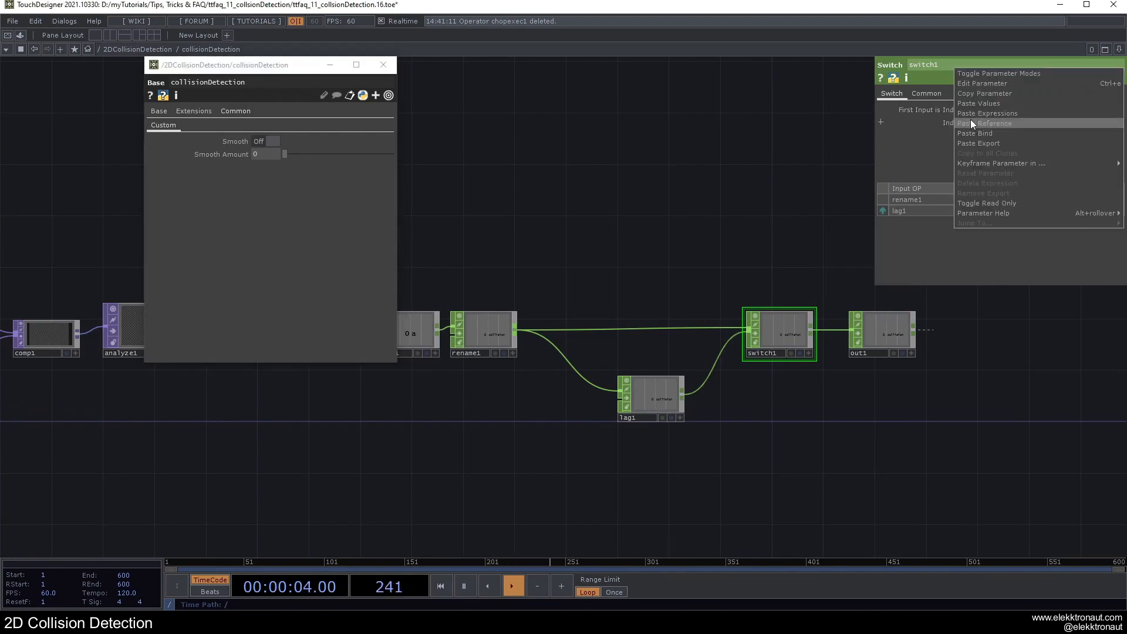
pyautogui.click(969, 118)
# Step: Paste a reference to the Smooth Amount parameter into both Lag values of lag1
pyautogui.click(636, 406)
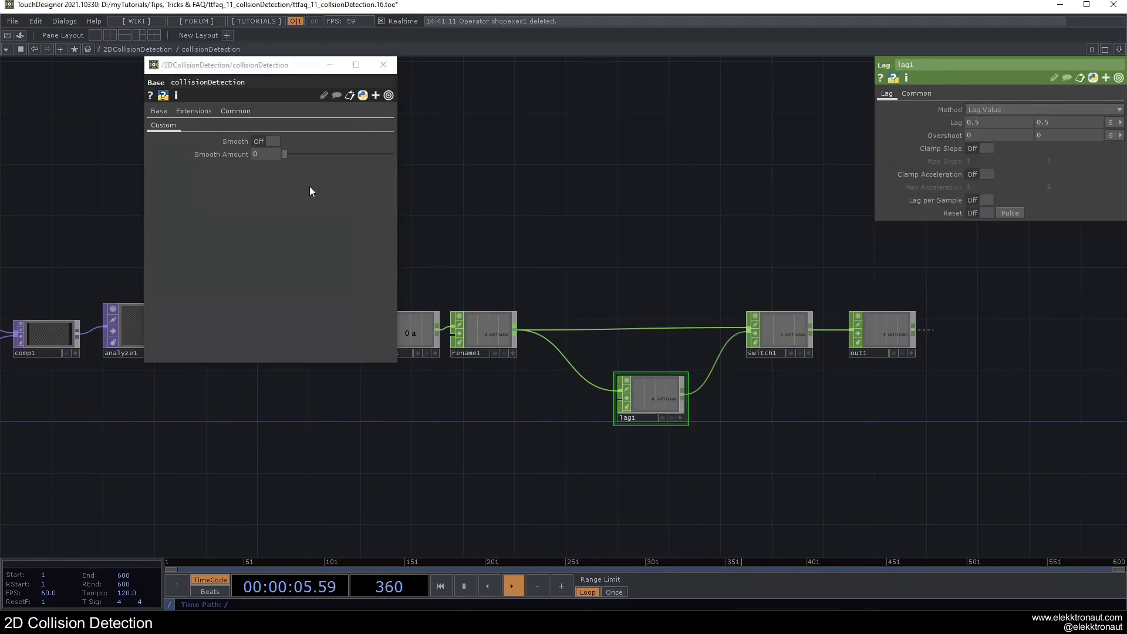
pyautogui.rightClick(206, 155)
pyautogui.click(249, 127)
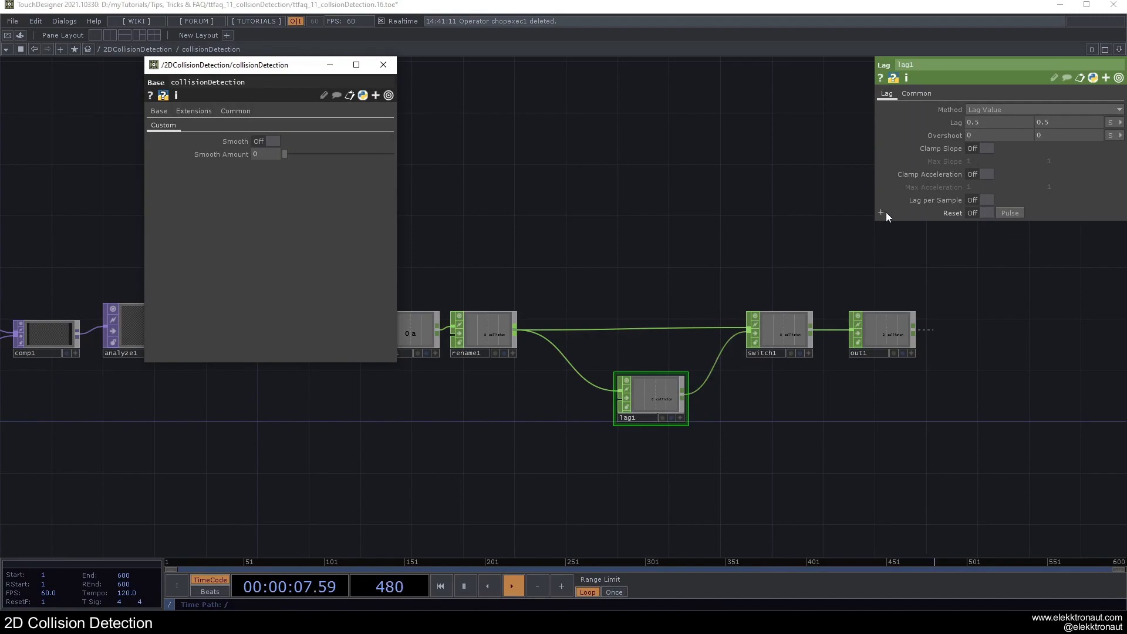
pyautogui.rightClick(950, 120)
pyautogui.click(980, 118)
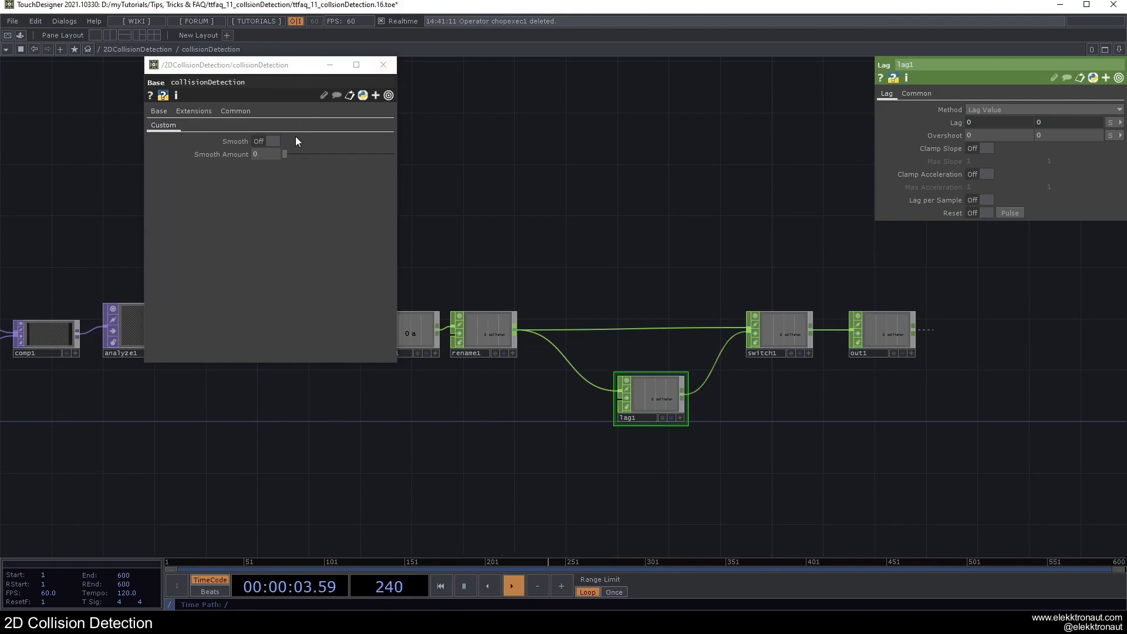
# Step: Toggle the Smooth parameter on and off to check how the Index of switch1 responds
pyautogui.click(264, 141)
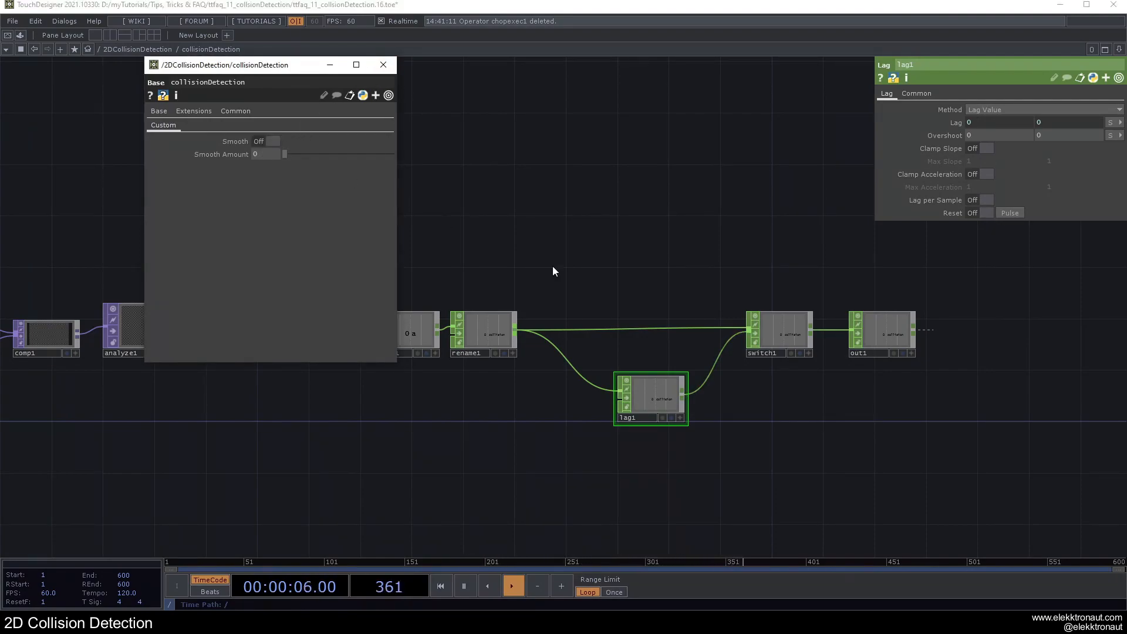
pyautogui.click(794, 330)
pyautogui.click(273, 142)
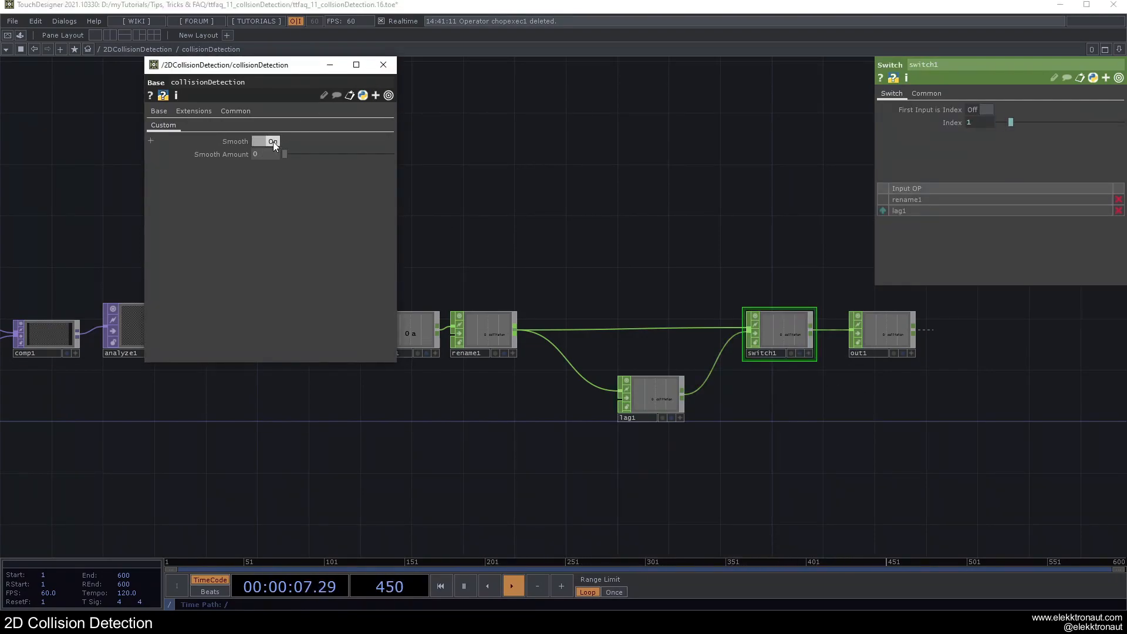
# Step: Close the floating parameter window, return to the 2DCollisionDetection network and view the container's output in a separate window beside the nodes
pyautogui.click(384, 64)
pyautogui.press('u')
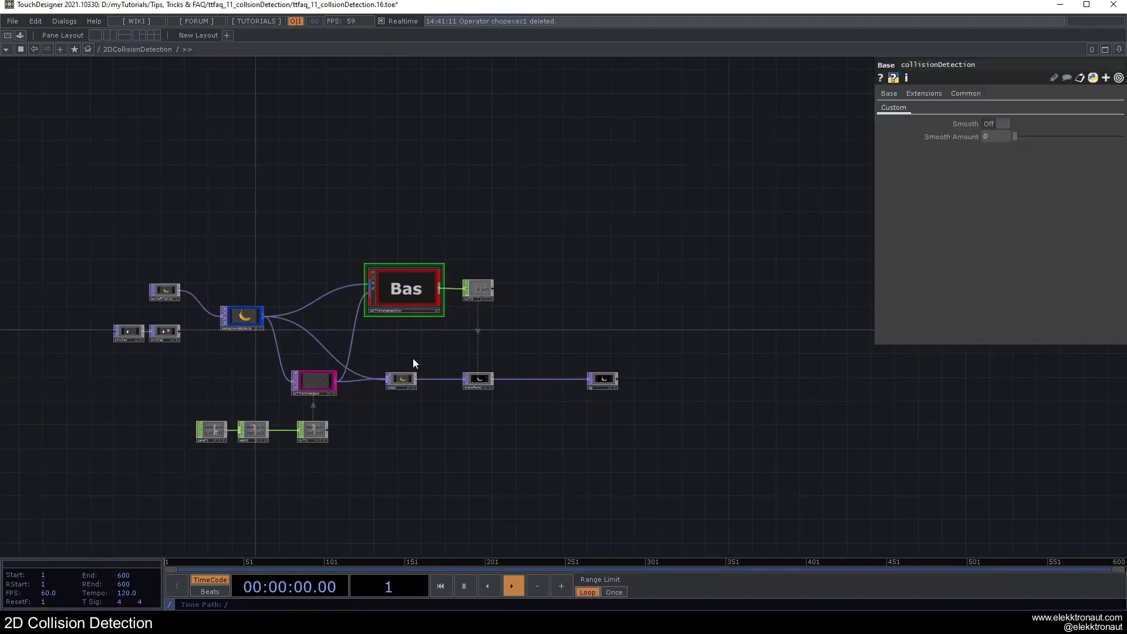
pyautogui.scroll(3, 449, 322)
pyautogui.rightClick(141, 51)
pyautogui.click(167, 55)
pyautogui.moveTo(759, 1); pyautogui.dragTo(348, 202)
pyautogui.press('h')
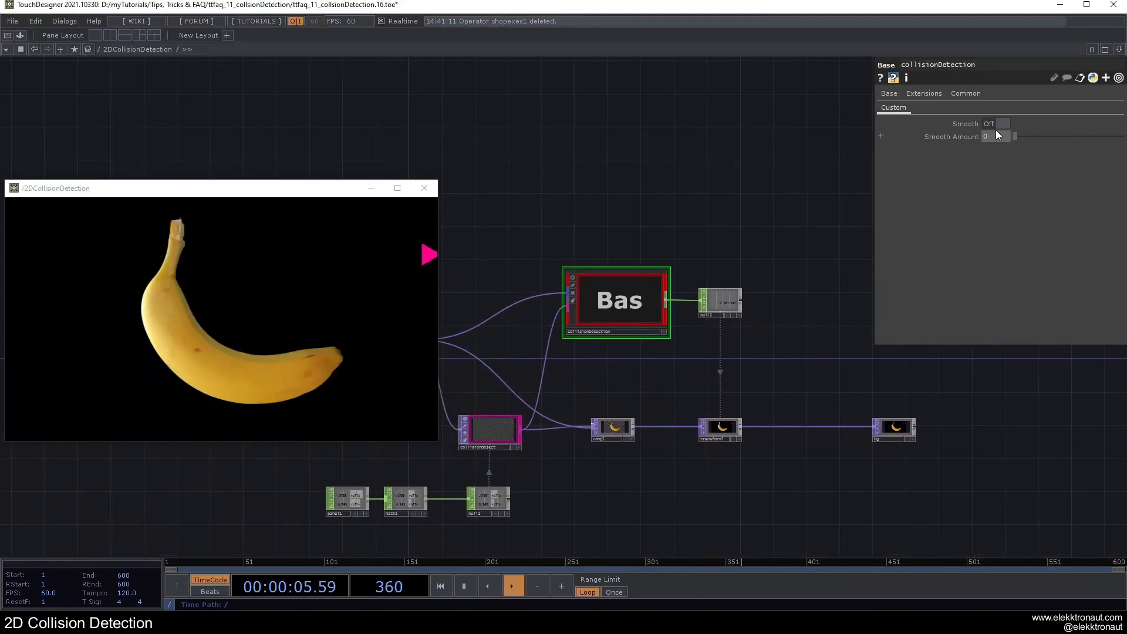
# Step: Set collisionDetection's Smooth Amount to 0.505, test the triangle against the banana with Smooth on, turn Smooth off and close the viewer
pyautogui.moveTo(1039, 139); pyautogui.dragTo(1031, 139)
pyautogui.click(355, 286)
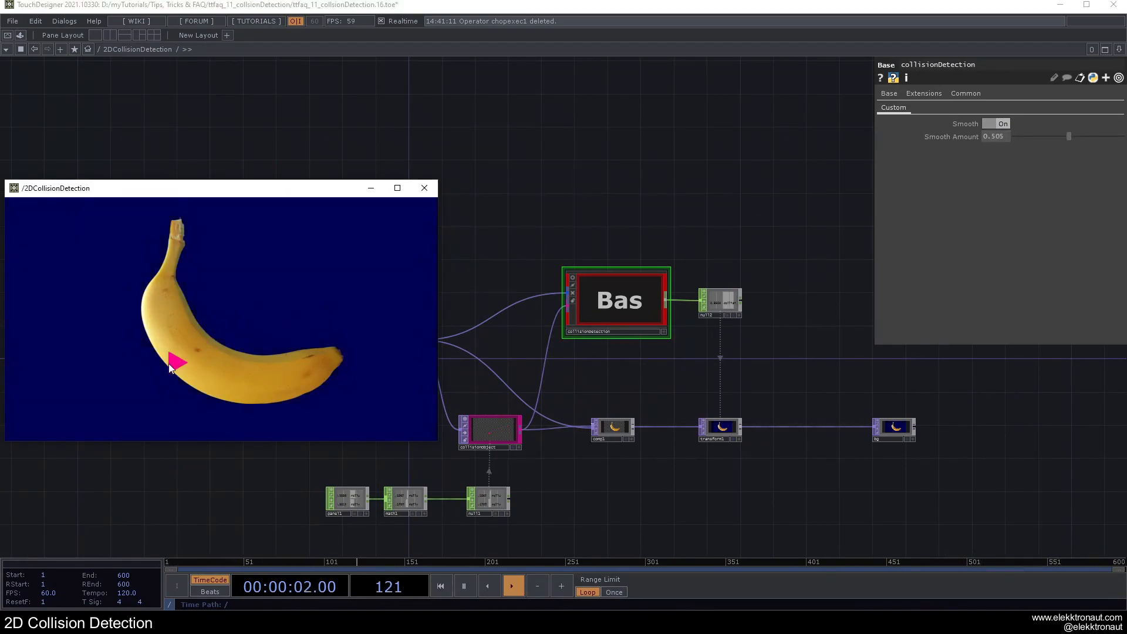
pyautogui.click(1001, 125)
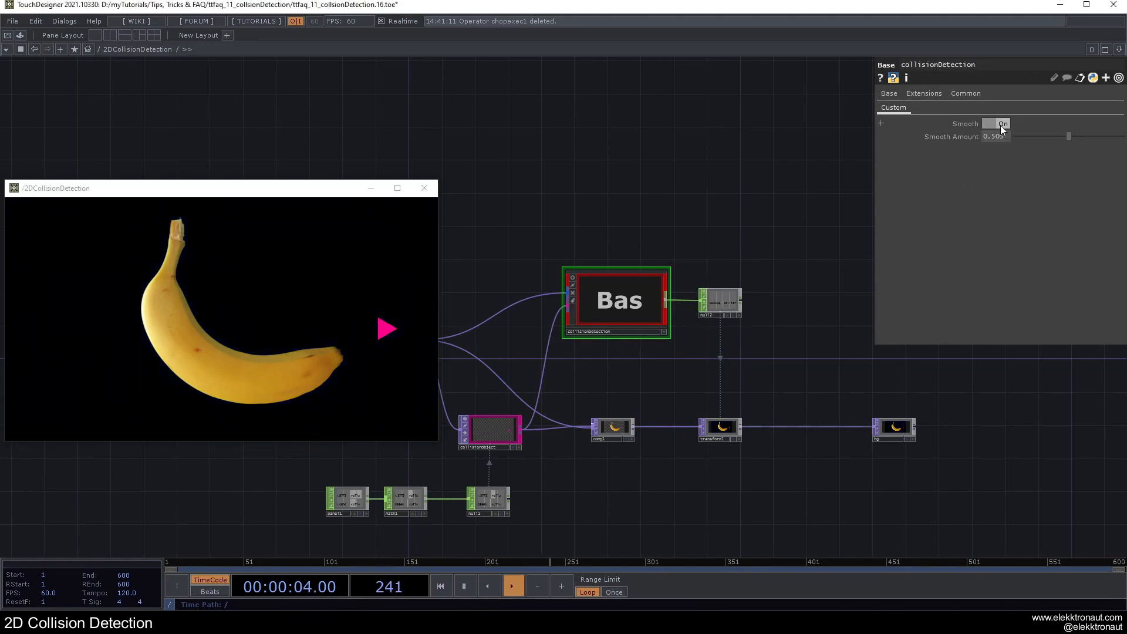
pyautogui.click(423, 192)
pyautogui.click(422, 192)
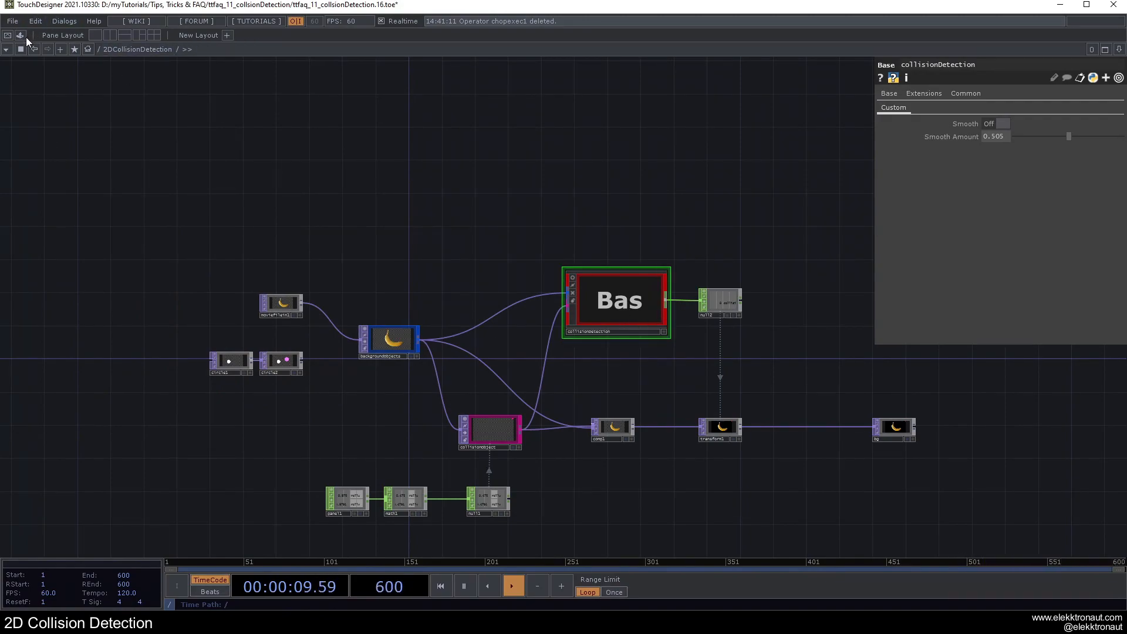
# Step: Try out the saved collisionDetection component from the Palette above the network, delete that copy and close the Palette
pyautogui.click(26, 36)
pyautogui.moveTo(777, 316)
pyautogui.mouseDown()
pyautogui.moveTo(33, 241)
pyautogui.moveTo(765, 297)
pyautogui.moveTo(781, 316)
pyautogui.mouseUp()
pyautogui.moveTo(81, 196); pyautogui.dragTo(524, 147)
pyautogui.scroll(5, 529, 133)
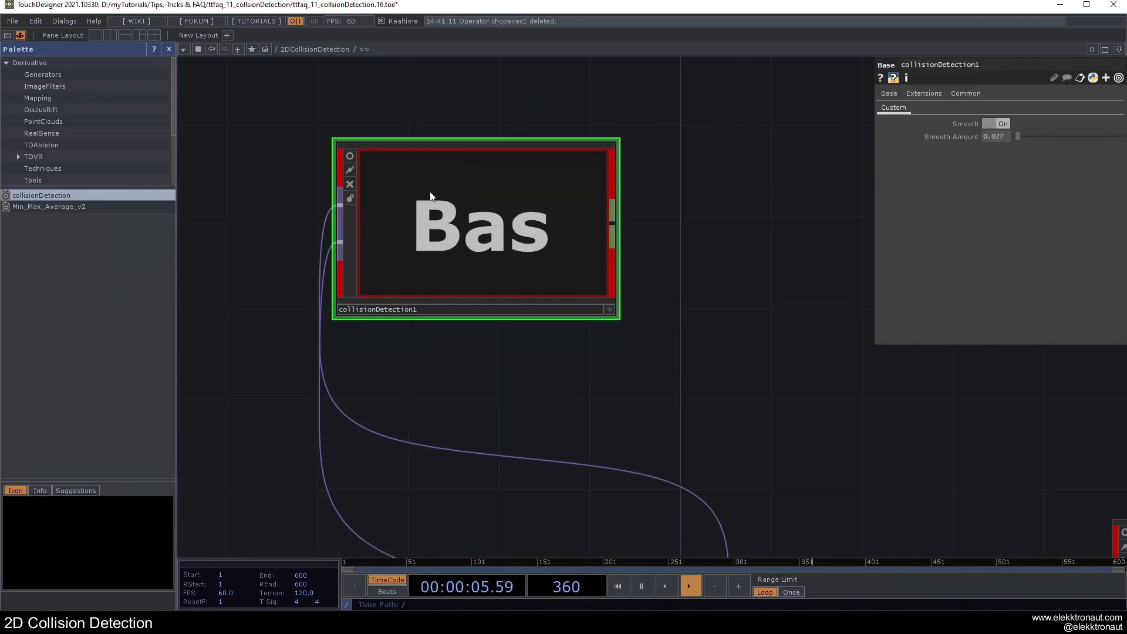
pyautogui.scroll(-6, 509, 213)
pyautogui.press('Delete')
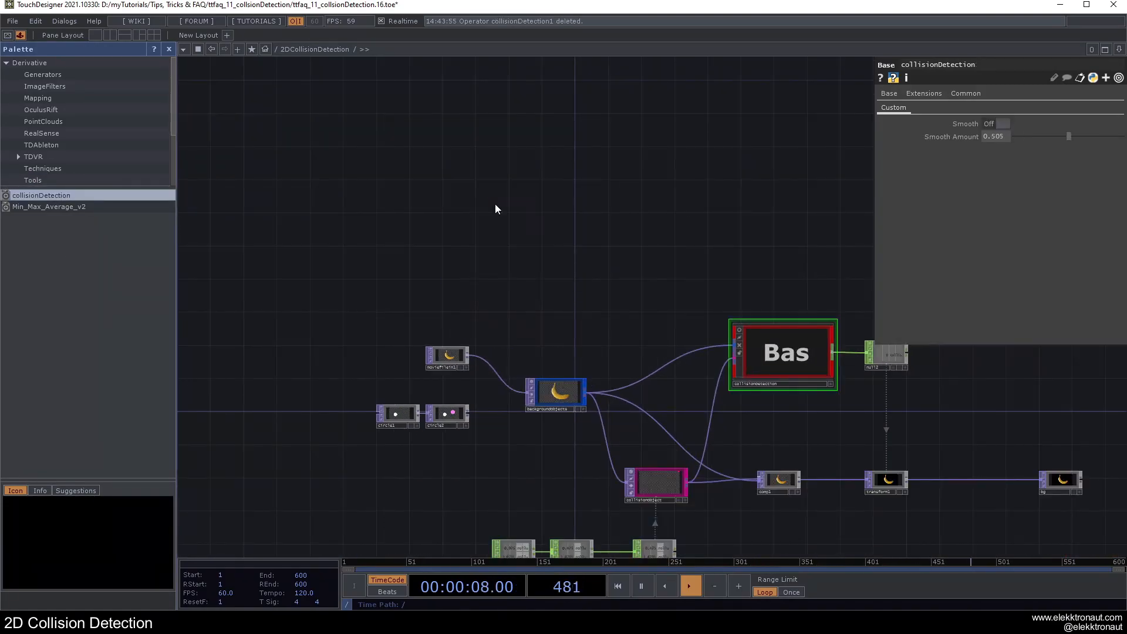
pyautogui.click(169, 49)
pyautogui.scroll(-3, 352, 275)
pyautogui.moveTo(395, 322); pyautogui.dragTo(352, 278)
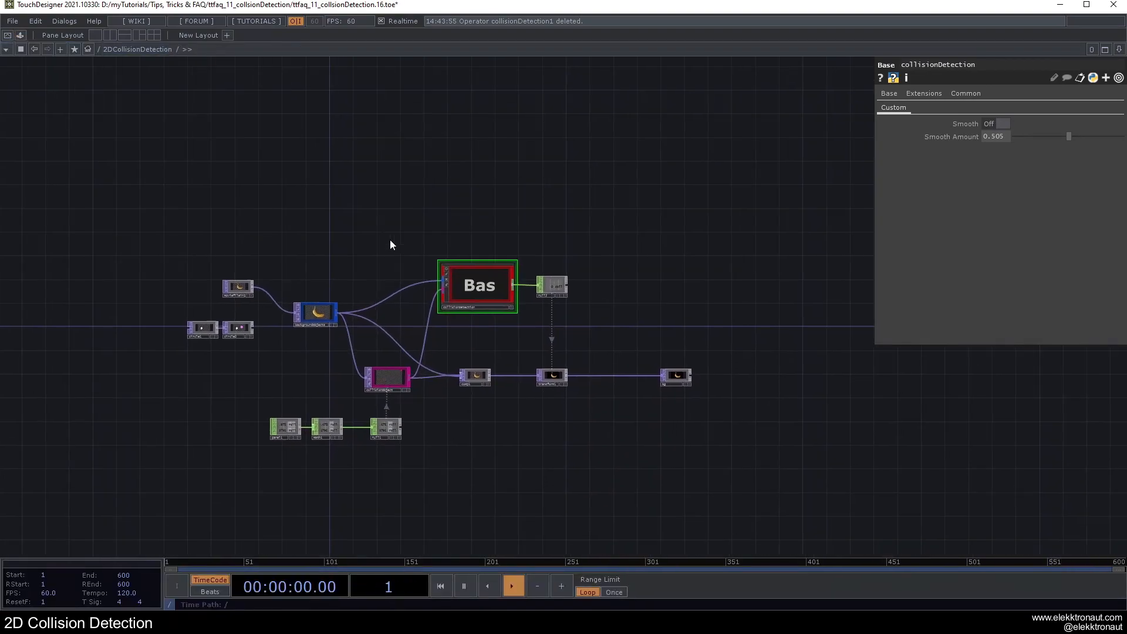
pyautogui.scroll(3, 345, 260)
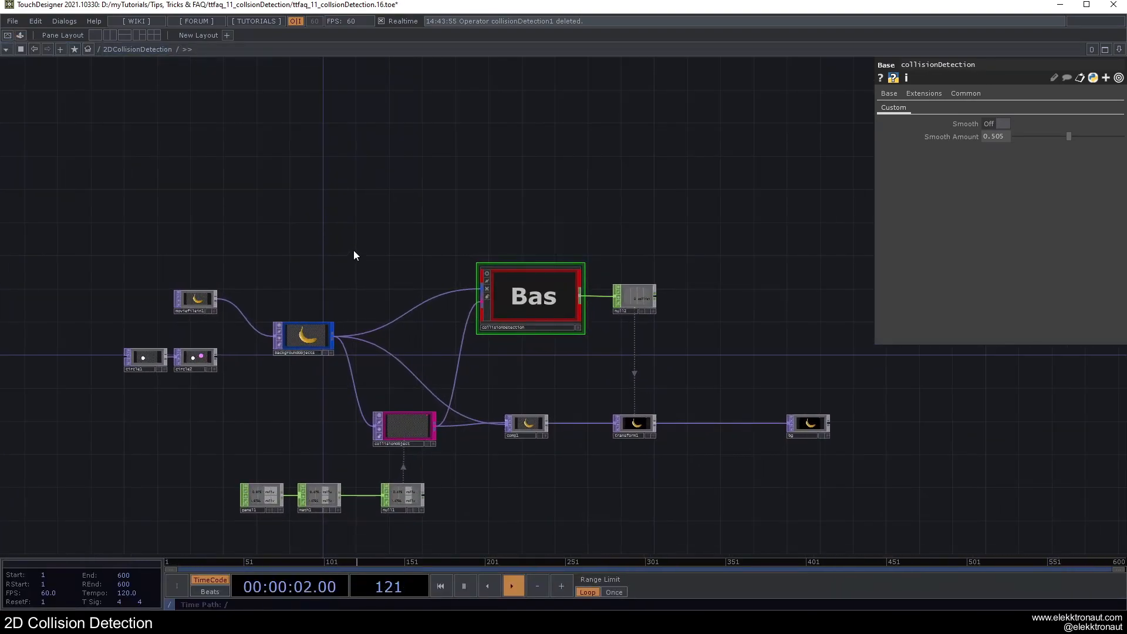